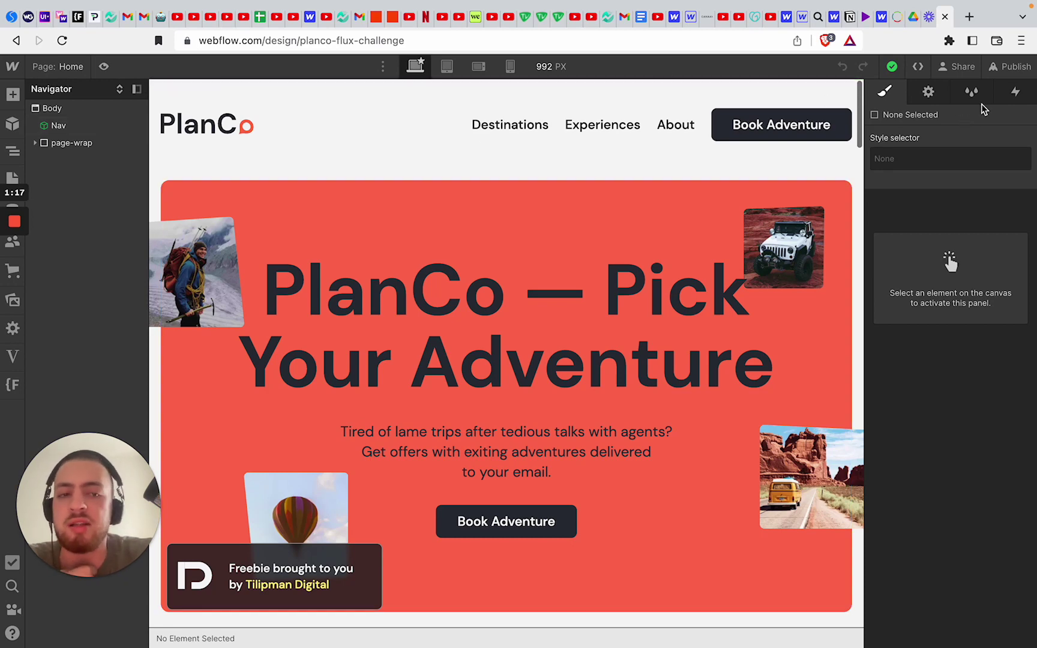
# - Open the published staging site planco-flux-challenge.webflow.io and go to its Destinations section
pyautogui.click(1014, 66)
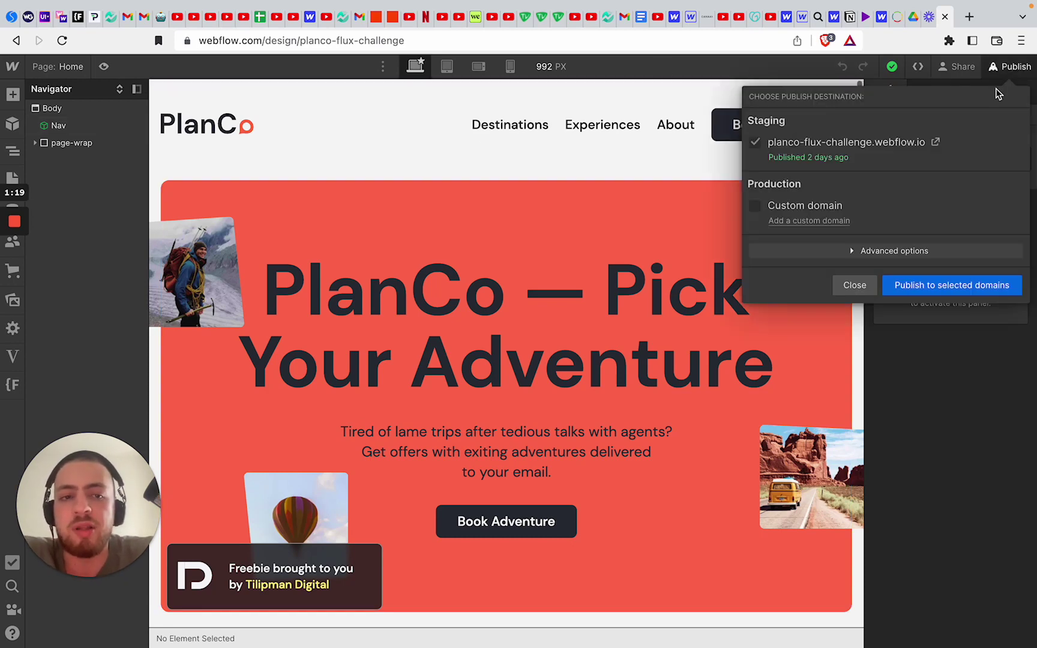
pyautogui.click(941, 144)
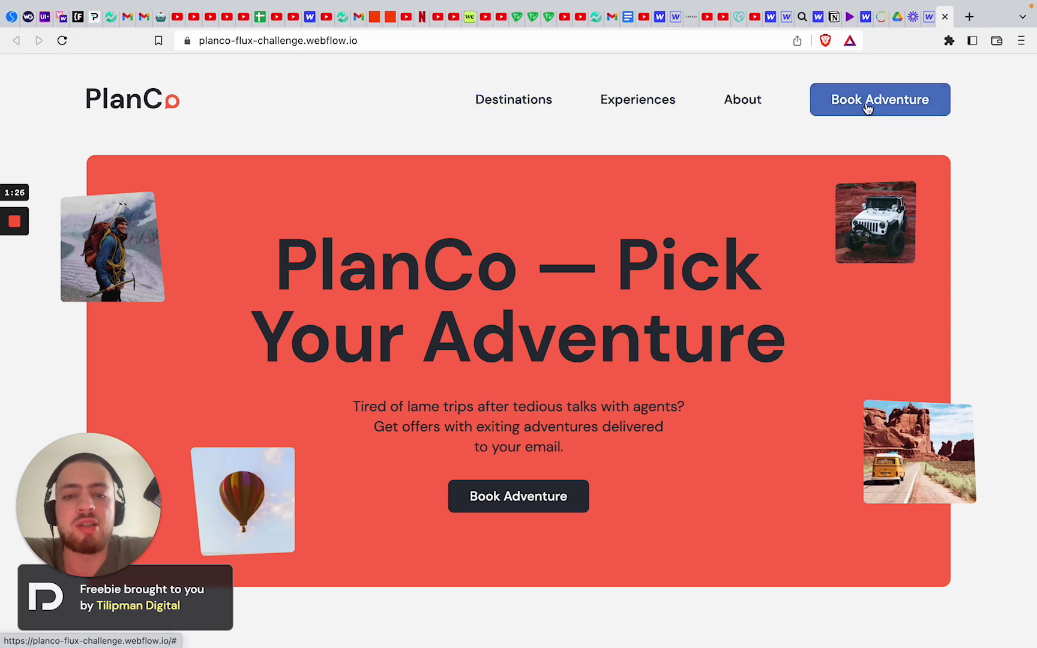
pyautogui.scroll(-8, 551, 487)
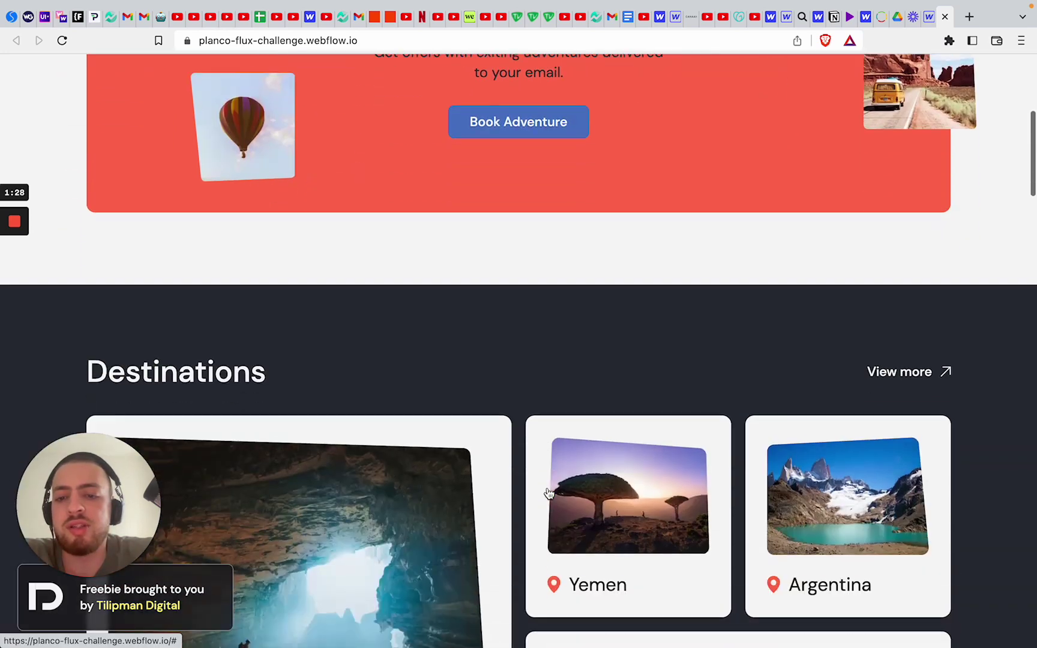
pyautogui.scroll(-2, 549, 493)
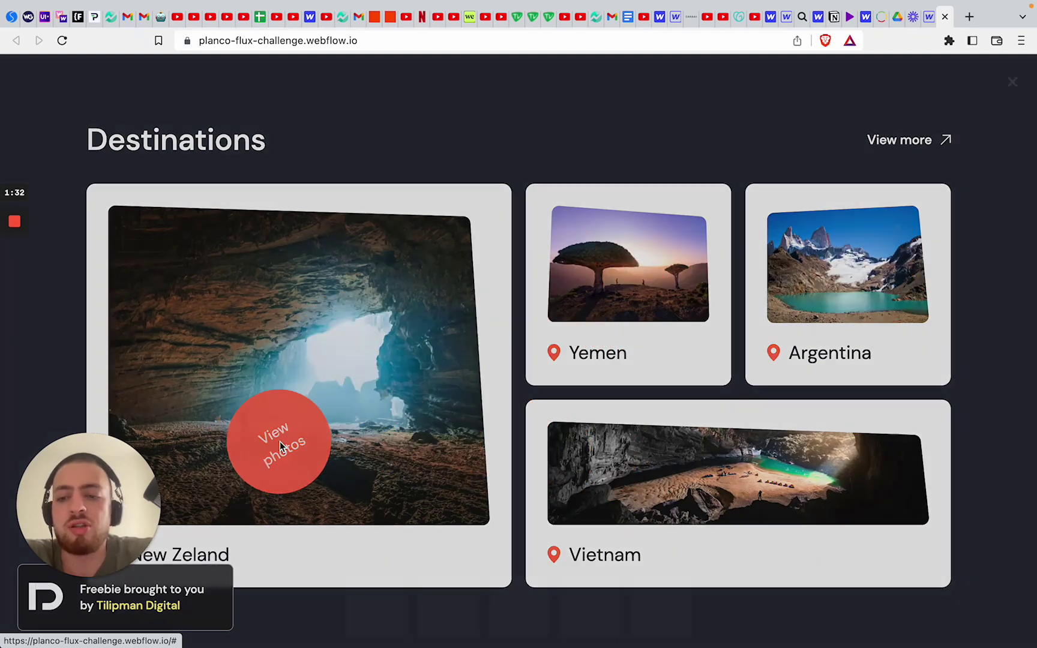
# - View the New Zeland destination's photo gallery through to its last photo and close it
pyautogui.click(280, 441)
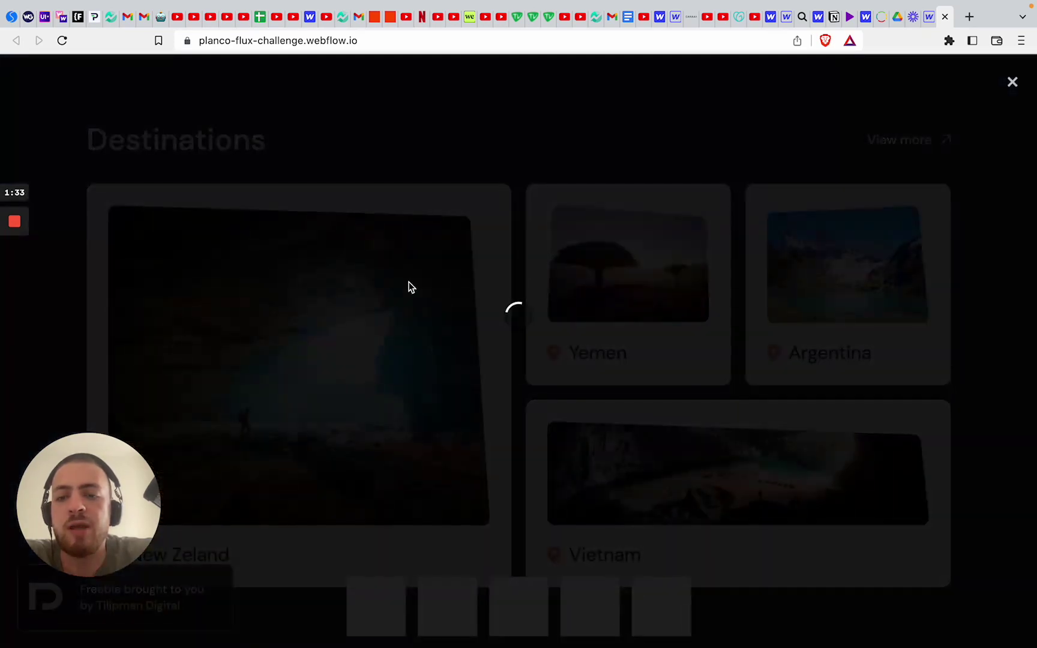
pyautogui.click(1011, 317)
pyautogui.click(1008, 319)
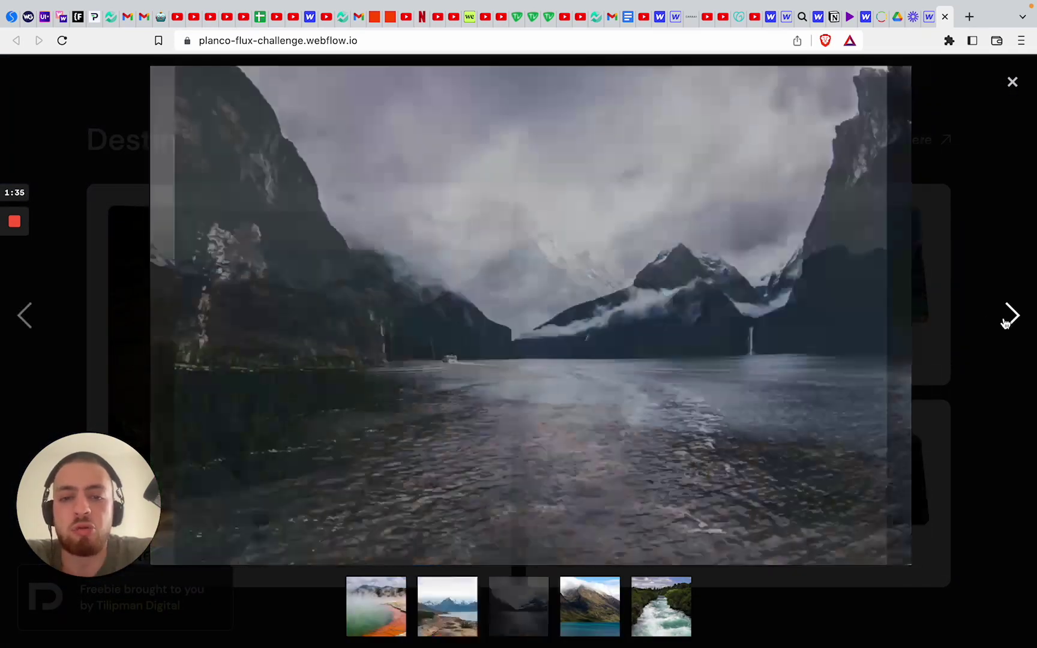
pyautogui.click(1008, 319)
pyautogui.click(1007, 319)
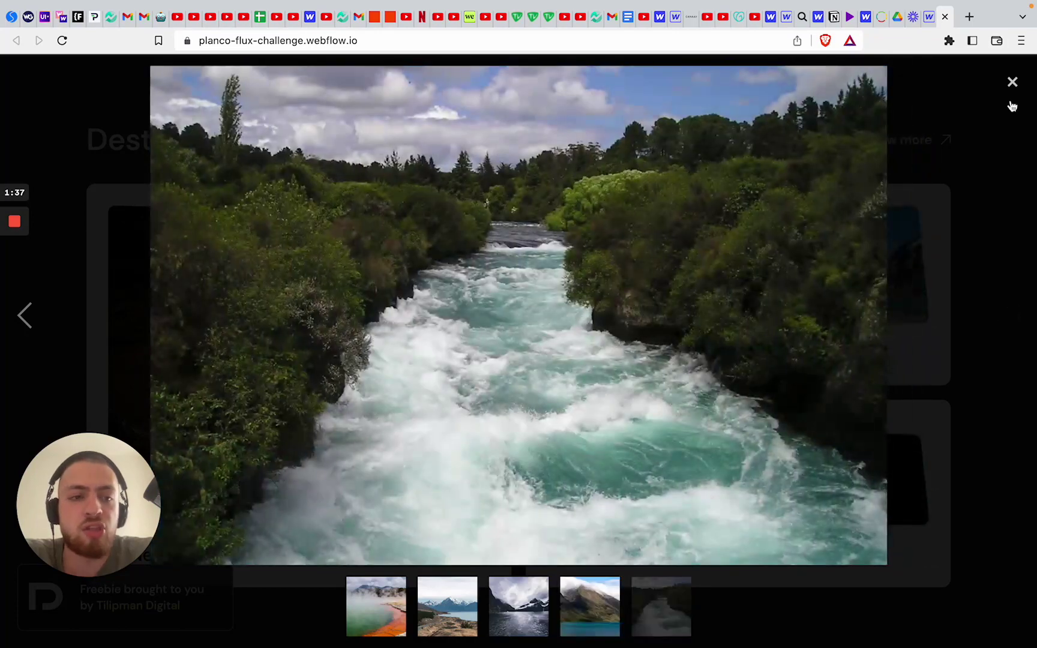
pyautogui.click(1015, 84)
# - View several photos in the Yemen destination's gallery and close it
pyautogui.scroll(-3, 504, 294)
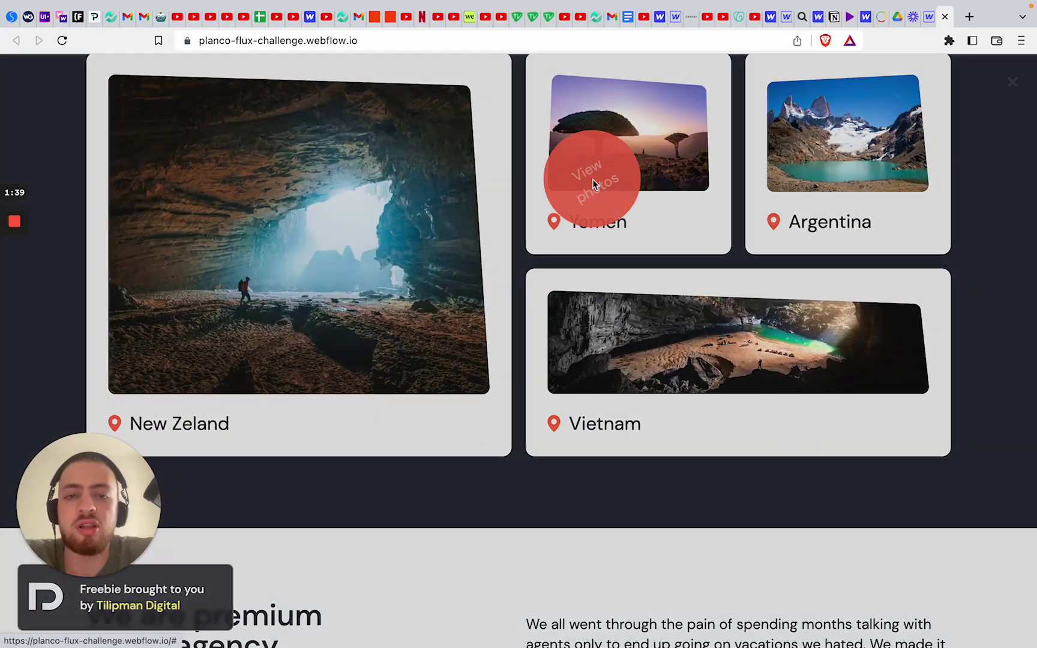
pyautogui.click(593, 184)
pyautogui.click(1012, 317)
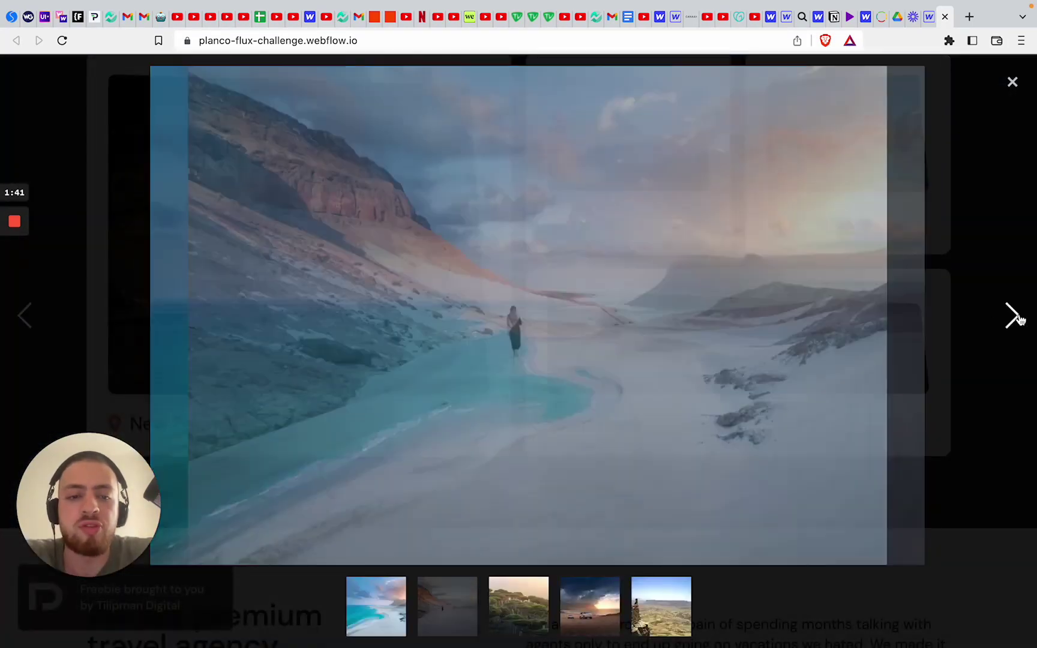
pyautogui.click(1016, 317)
pyautogui.click(1012, 82)
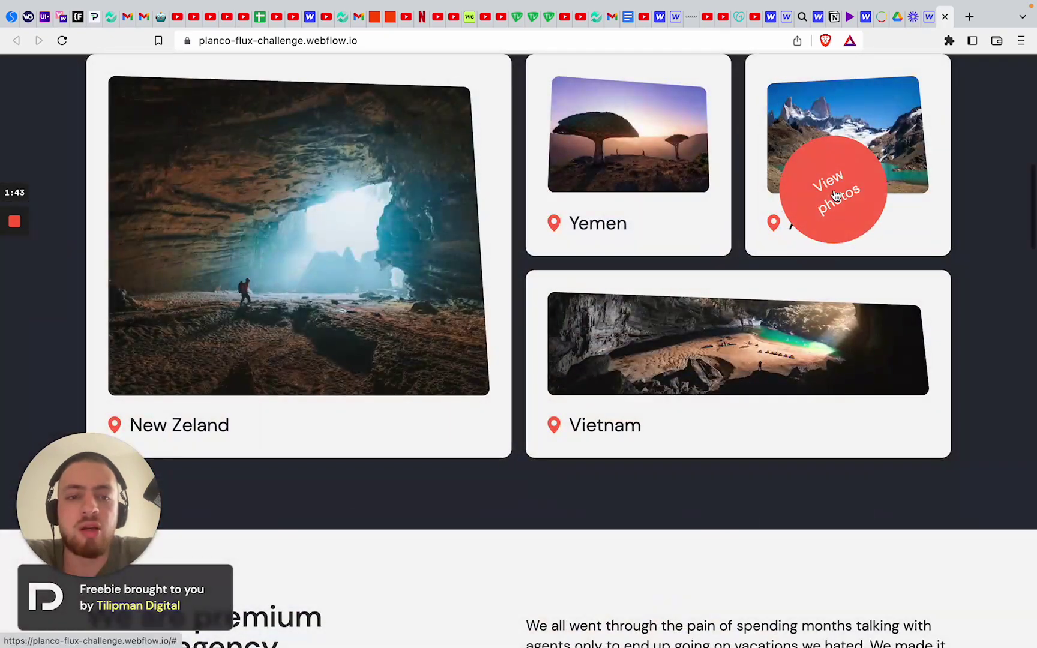
# - Look over the premium travel agency section and cycle through the entries of the Testimonials slider
pyautogui.scroll(-7, 682, 411)
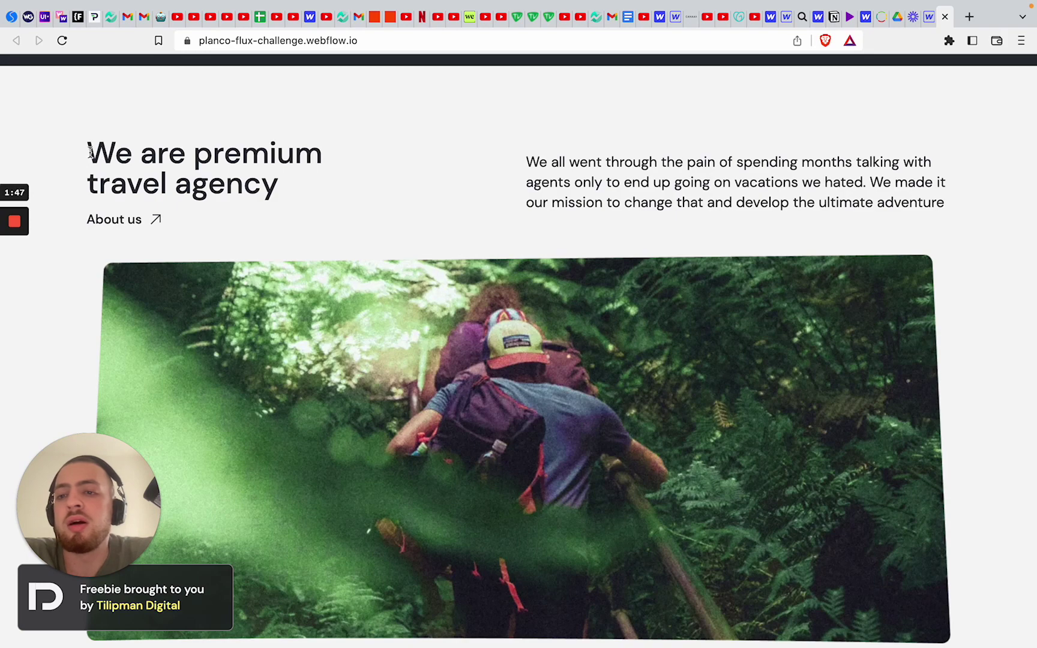
pyautogui.scroll(-2, 773, 294)
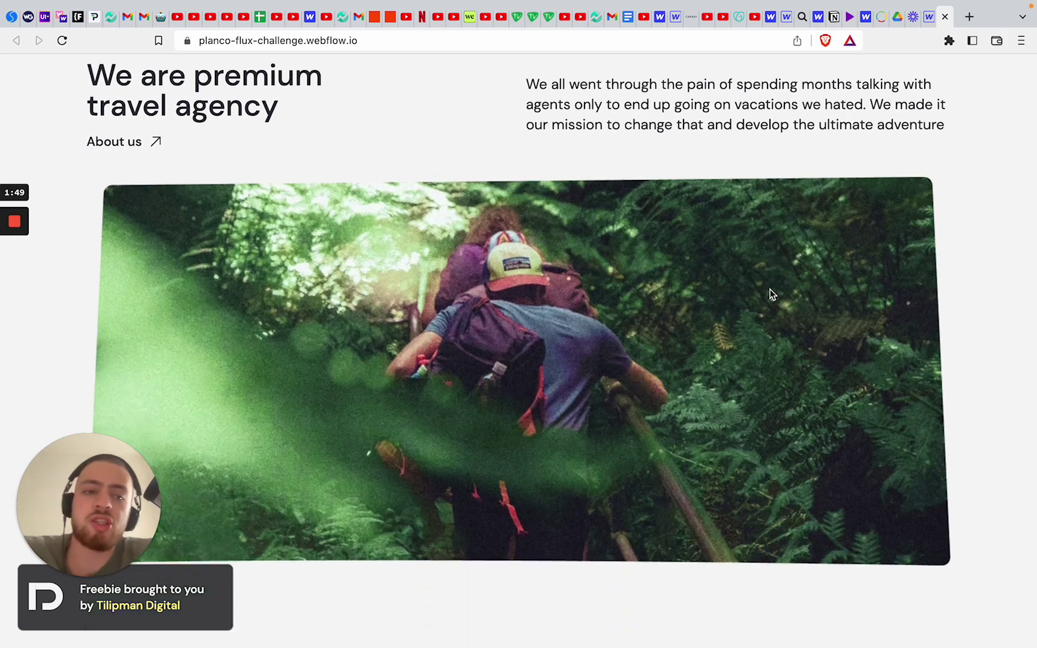
pyautogui.scroll(-10, 772, 294)
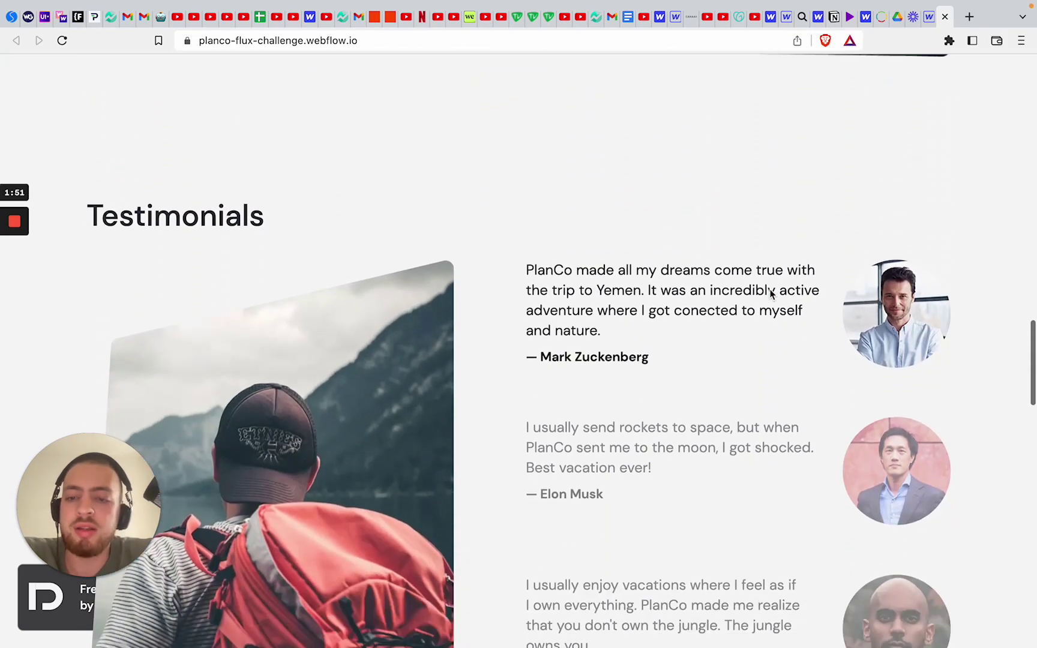
pyautogui.scroll(3, 771, 294)
pyautogui.scroll(-6, 770, 289)
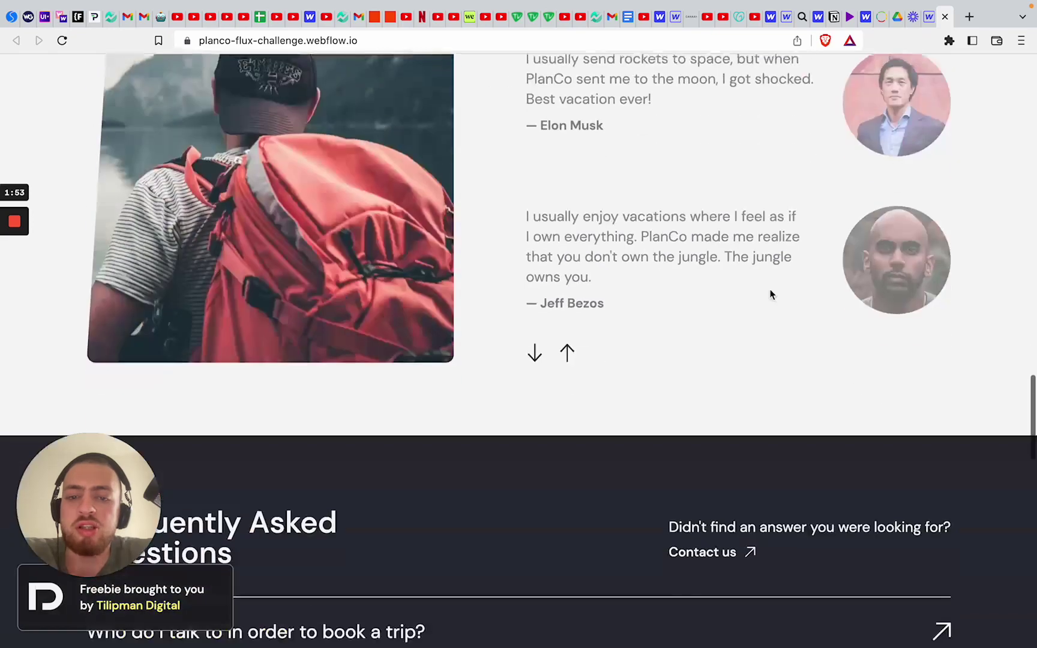
pyautogui.scroll(4, 770, 289)
pyautogui.scroll(1, 624, 492)
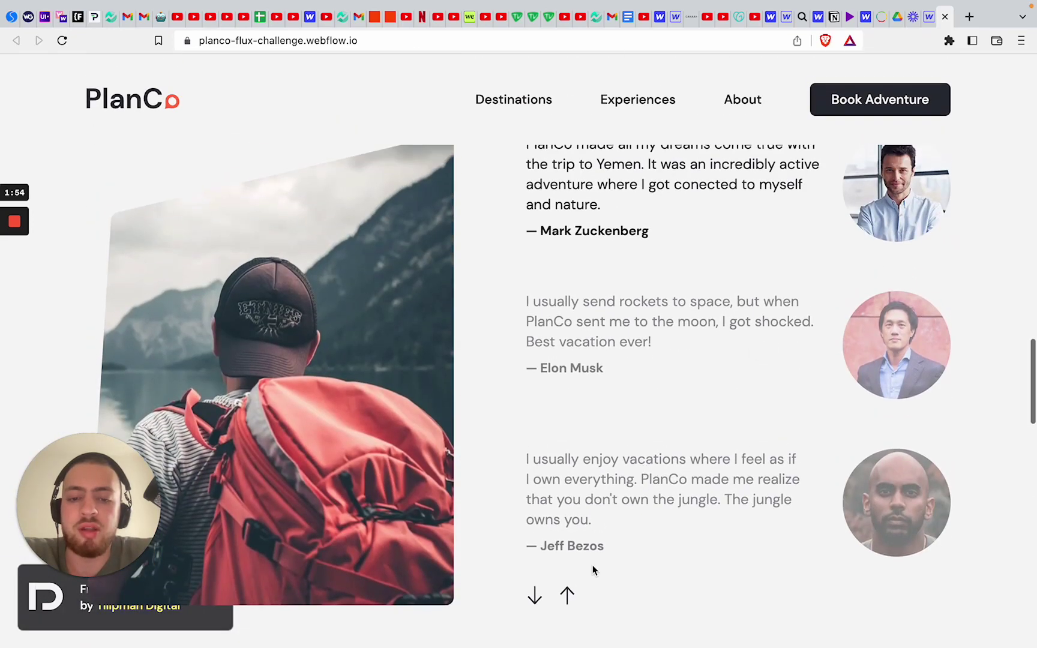
pyautogui.click(568, 596)
pyautogui.click(567, 596)
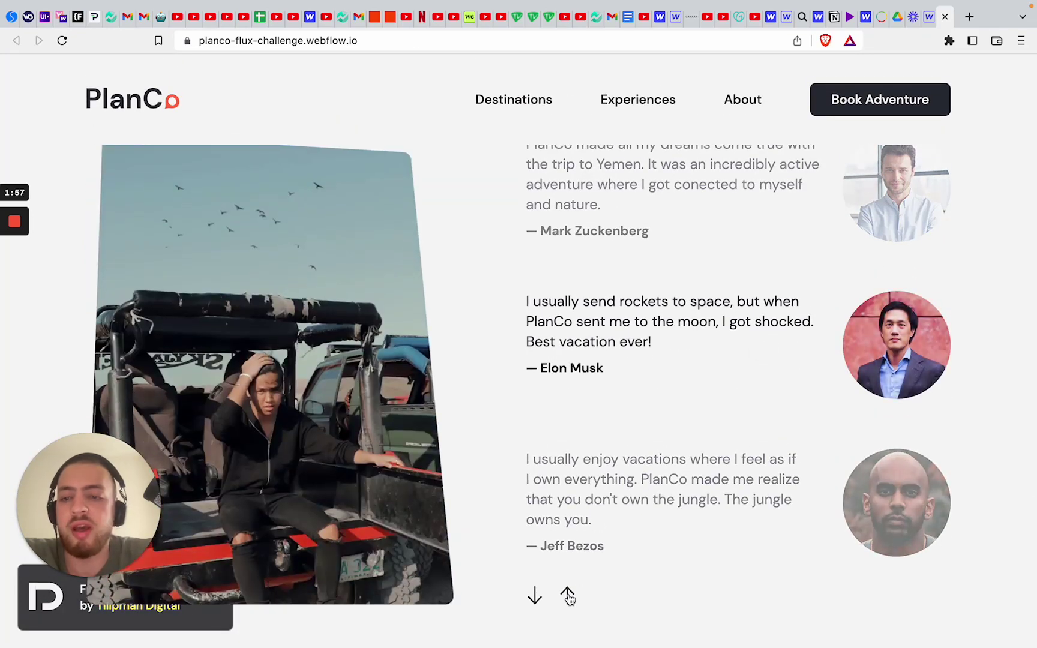
pyautogui.click(567, 596)
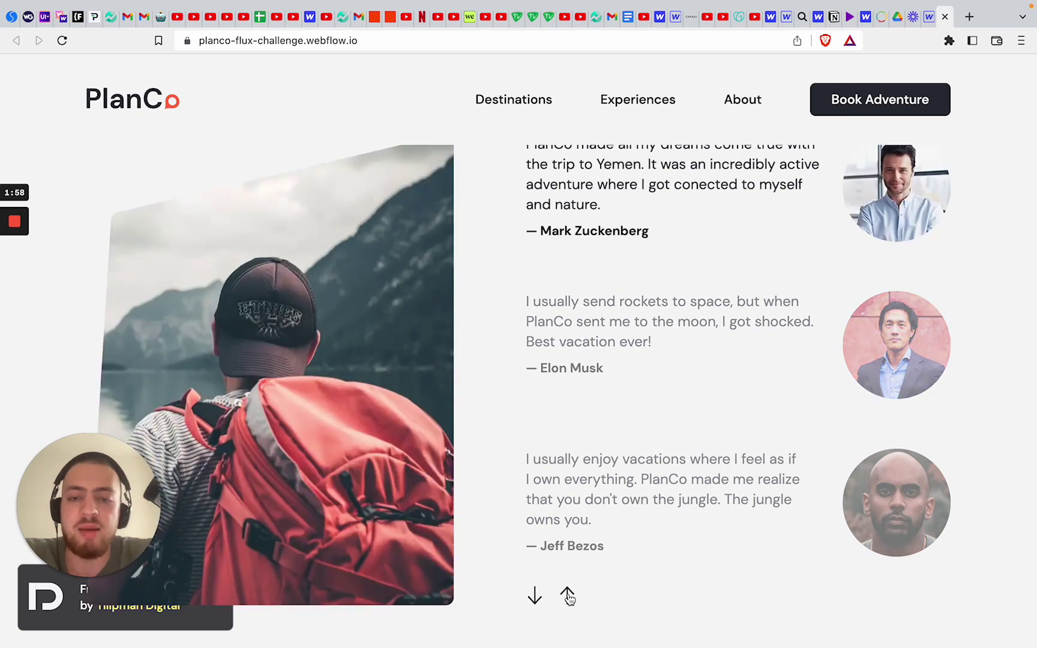
# - Expand and collapse the first two Frequently Asked Questions and look over the remaining questions
pyautogui.scroll(-10, 567, 596)
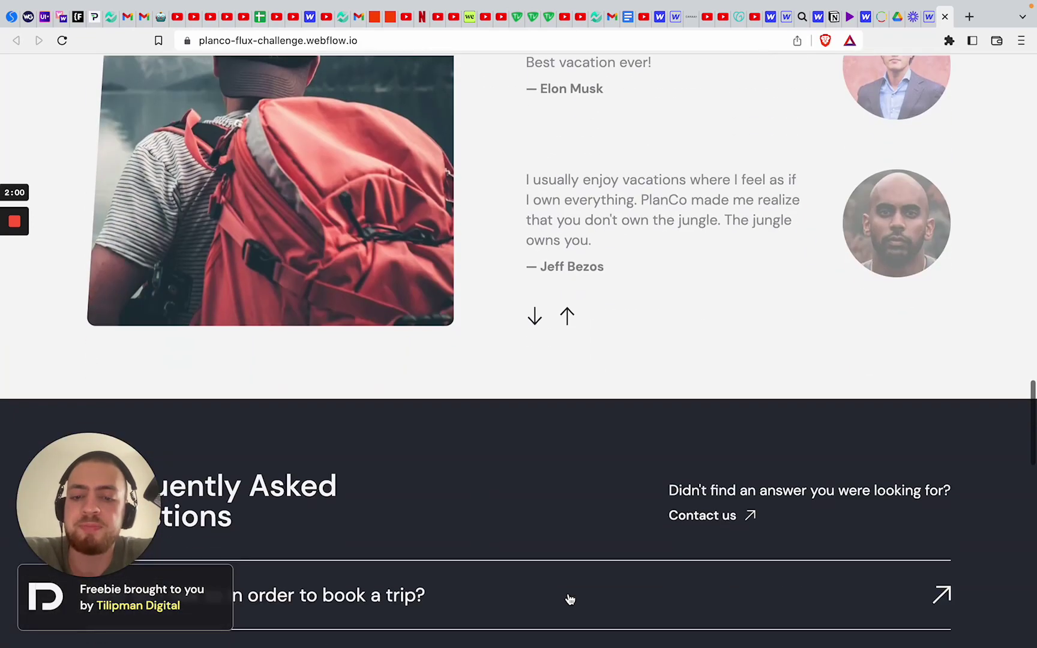
pyautogui.click(480, 253)
pyautogui.click(479, 253)
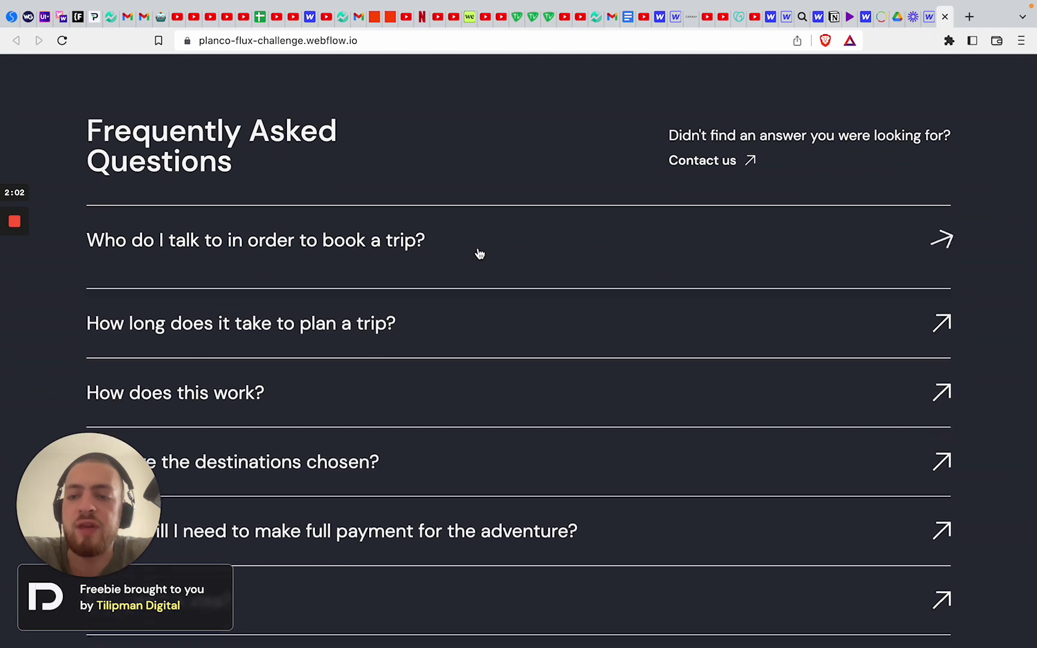
pyautogui.click(446, 306)
pyautogui.click(447, 305)
pyautogui.scroll(-5, 447, 307)
pyautogui.scroll(1, 449, 306)
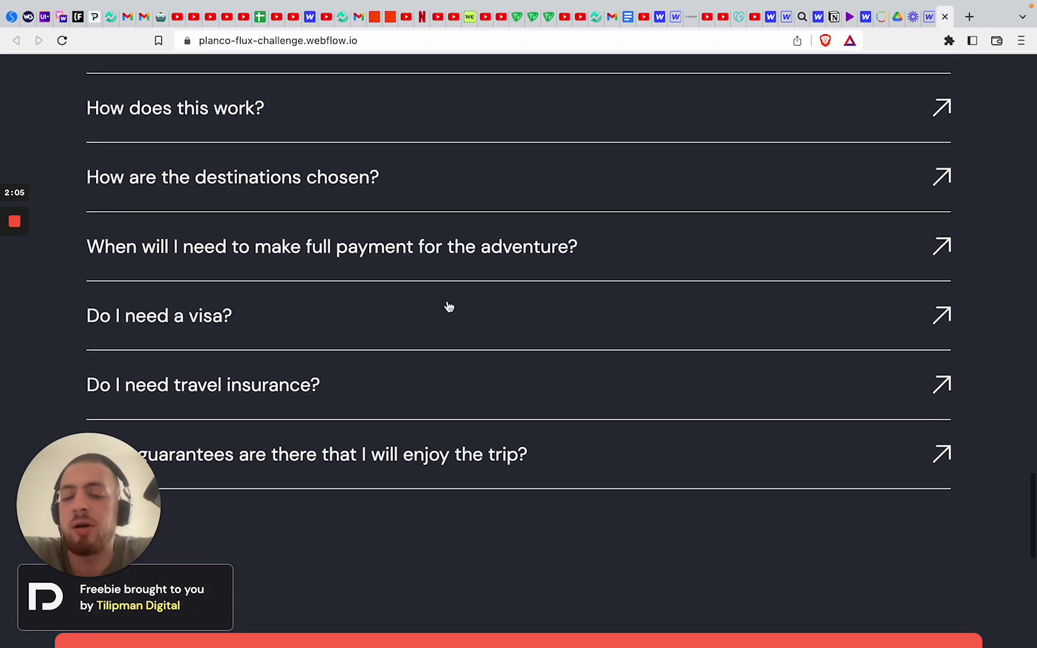
pyautogui.scroll(1, 450, 307)
pyautogui.scroll(1, 449, 306)
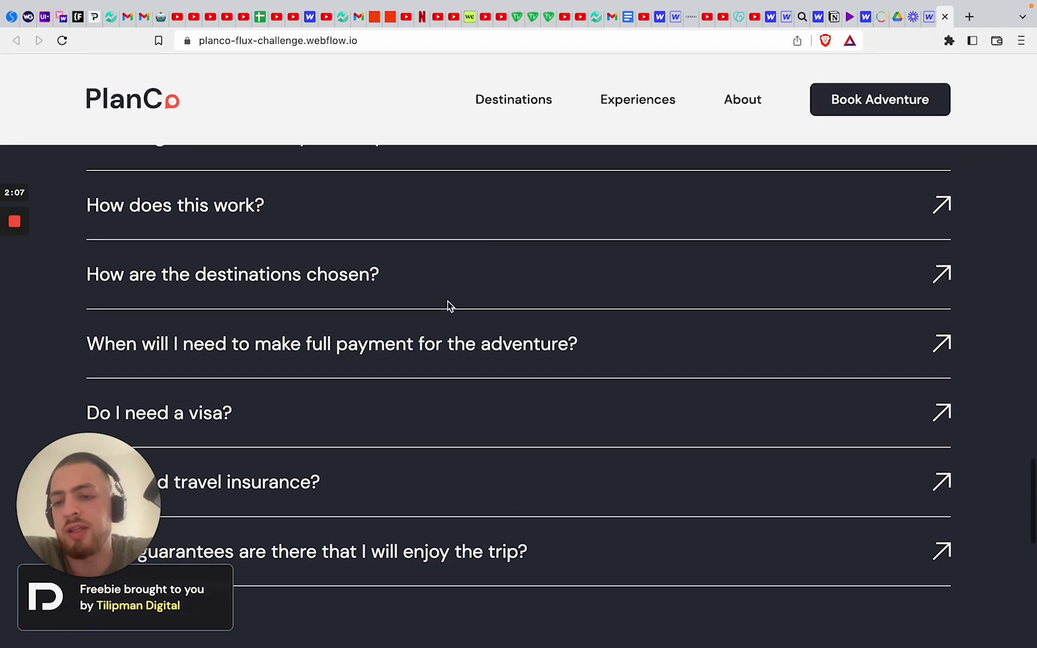
# - Open the request form from the large Book Adventure banner above the footer, review its fields and close it
pyautogui.scroll(-10, 450, 303)
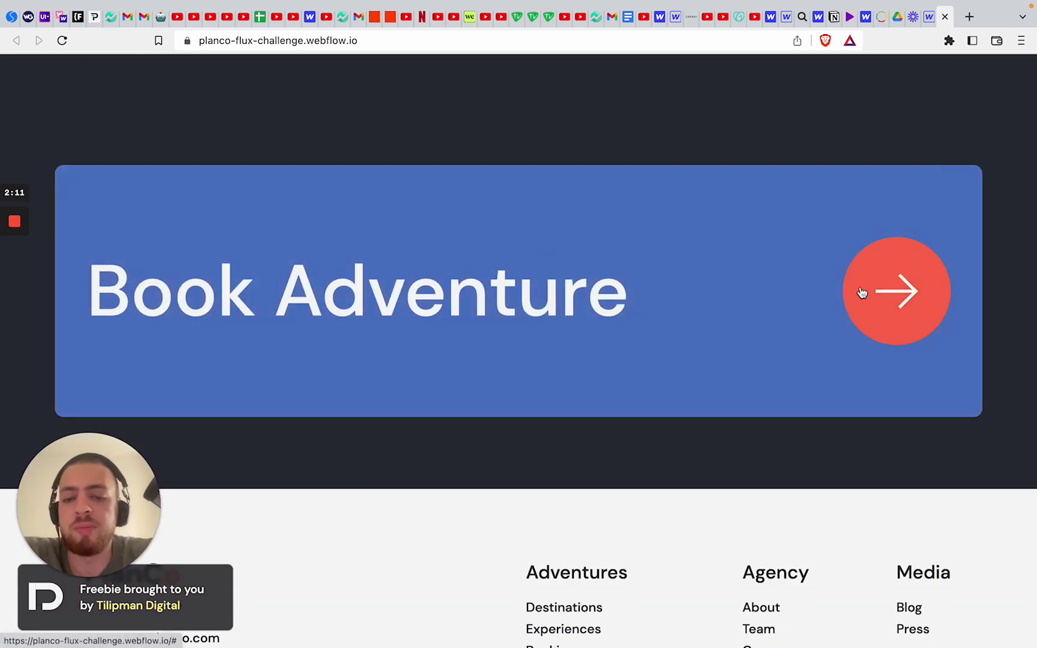
pyautogui.scroll(-3, 651, 405)
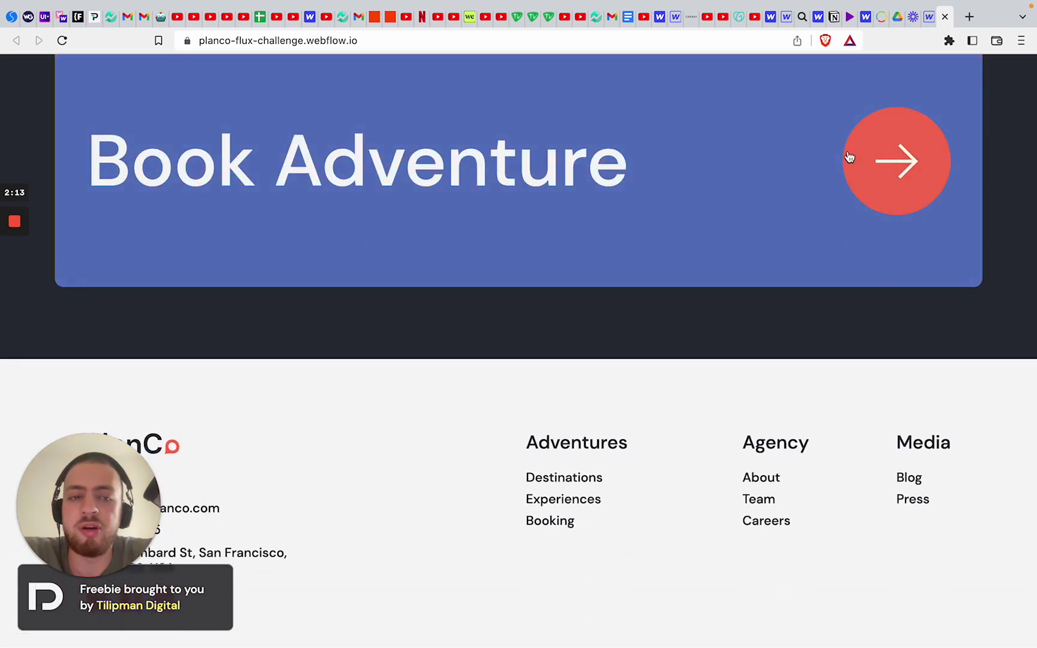
pyautogui.click(848, 155)
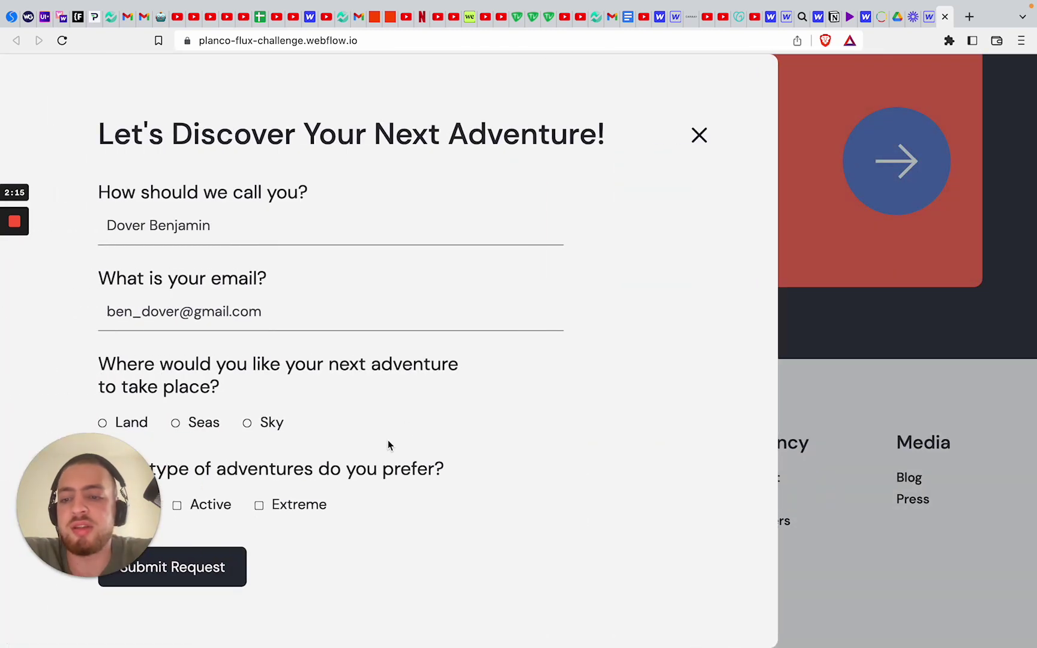
pyautogui.moveTo(117, 551)
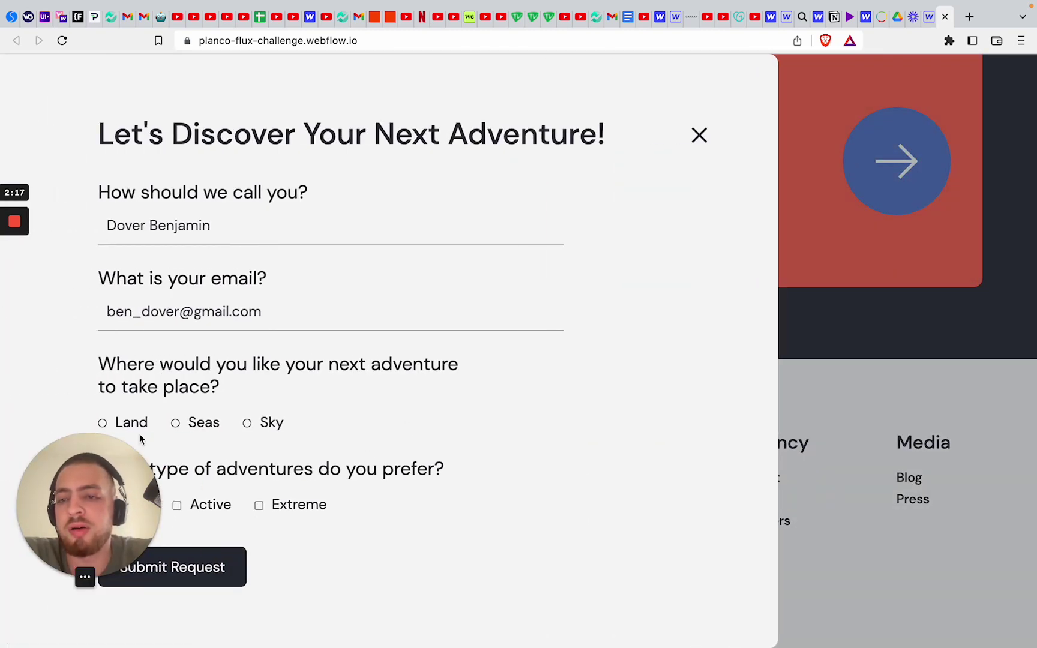
pyautogui.click(699, 137)
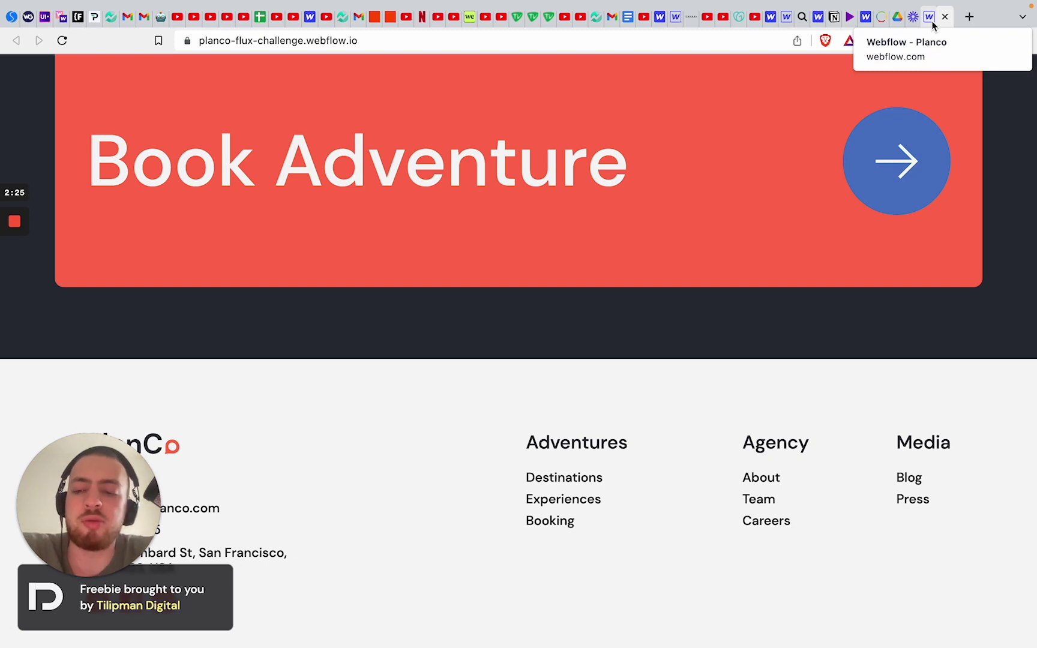
# - Switch back to the Webflow Designer, dismiss the publish options and open the Styleguide page
pyautogui.click(932, 20)
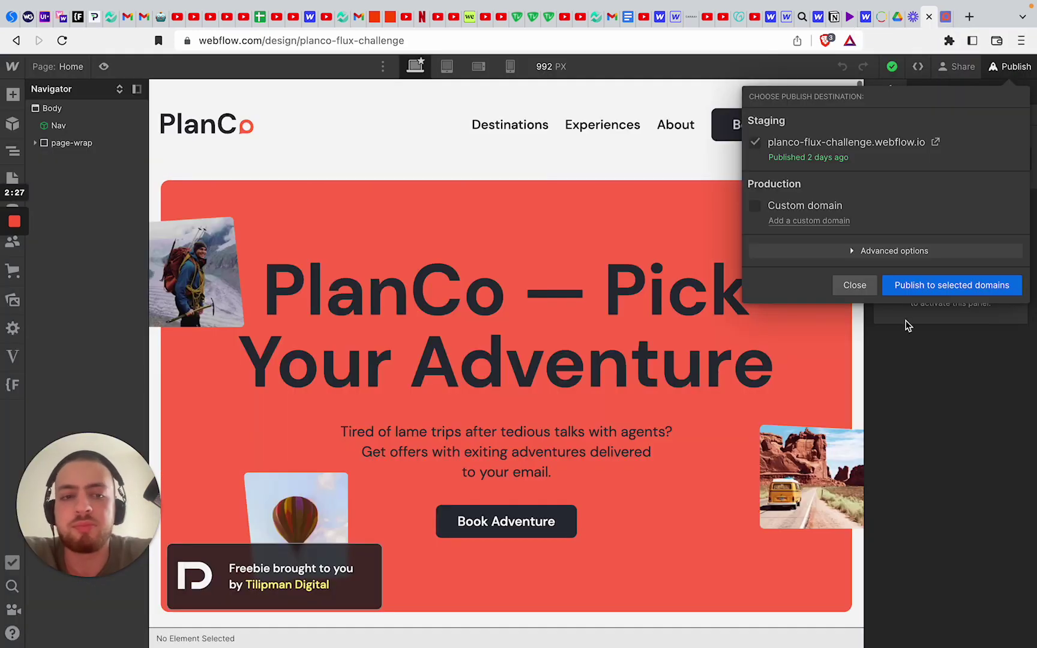
pyautogui.click(854, 285)
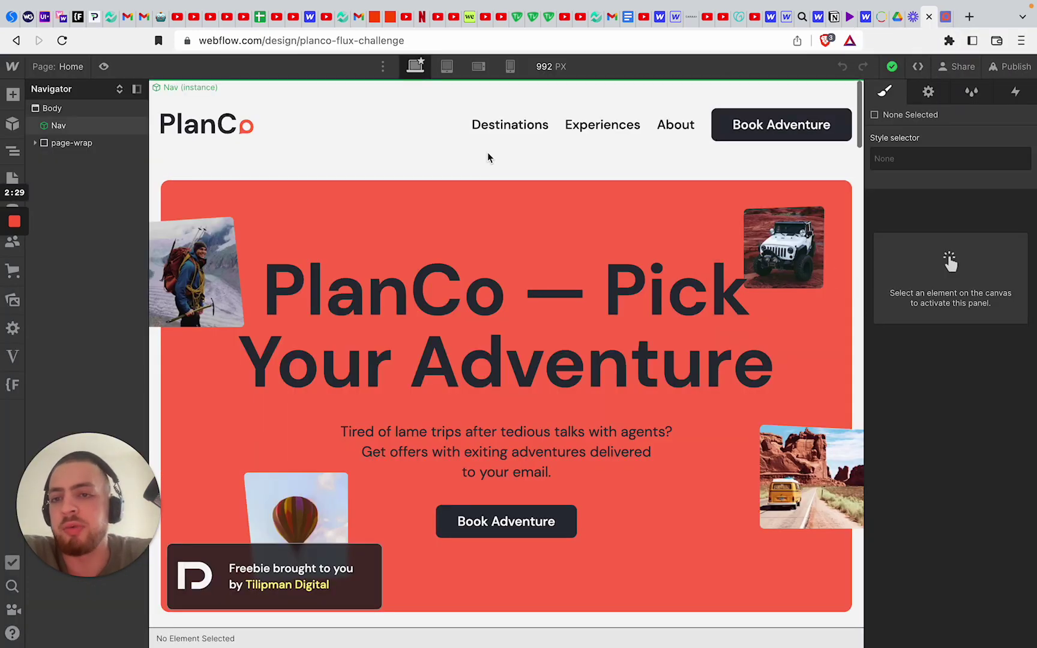
pyautogui.press('p')
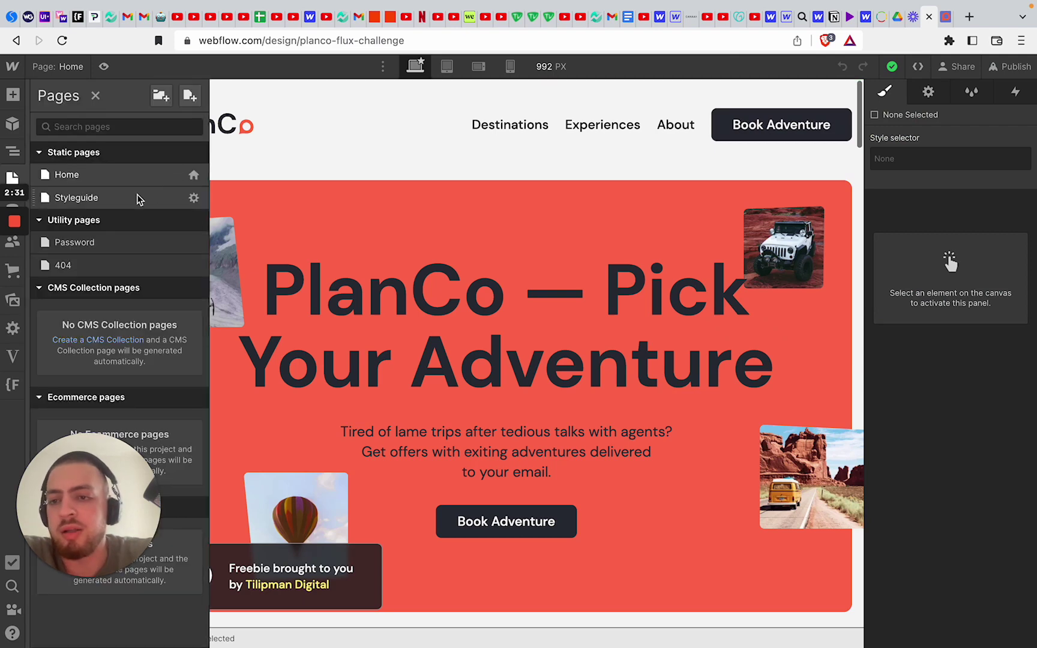
pyautogui.click(137, 193)
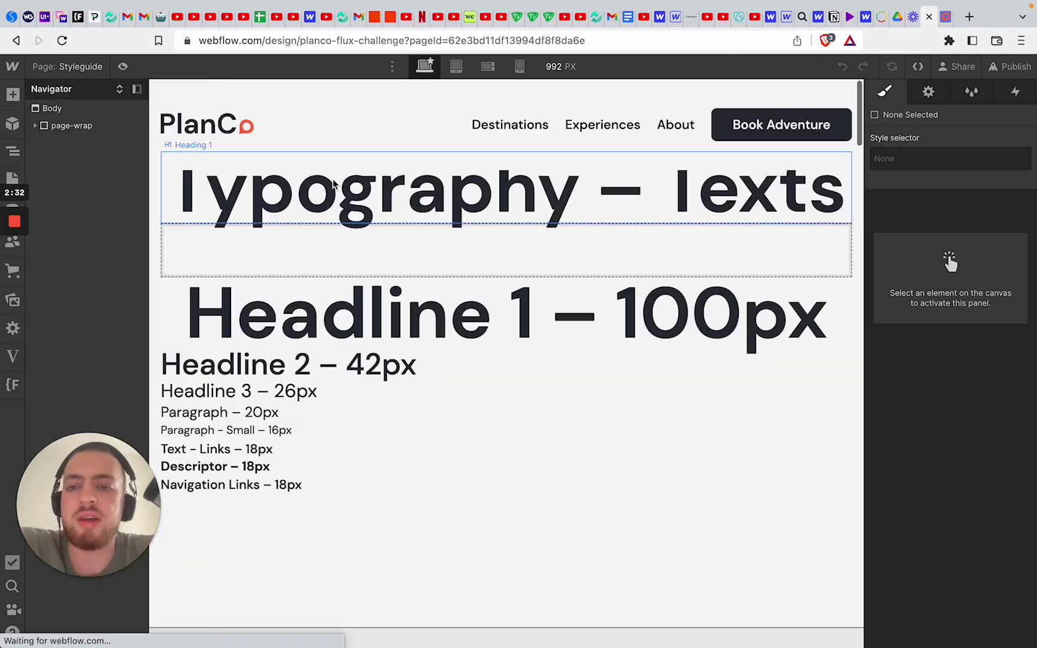
# - Examine the style guide's typography, Buttons and Links, and background colors sections
pyautogui.scroll(-10, 641, 300)
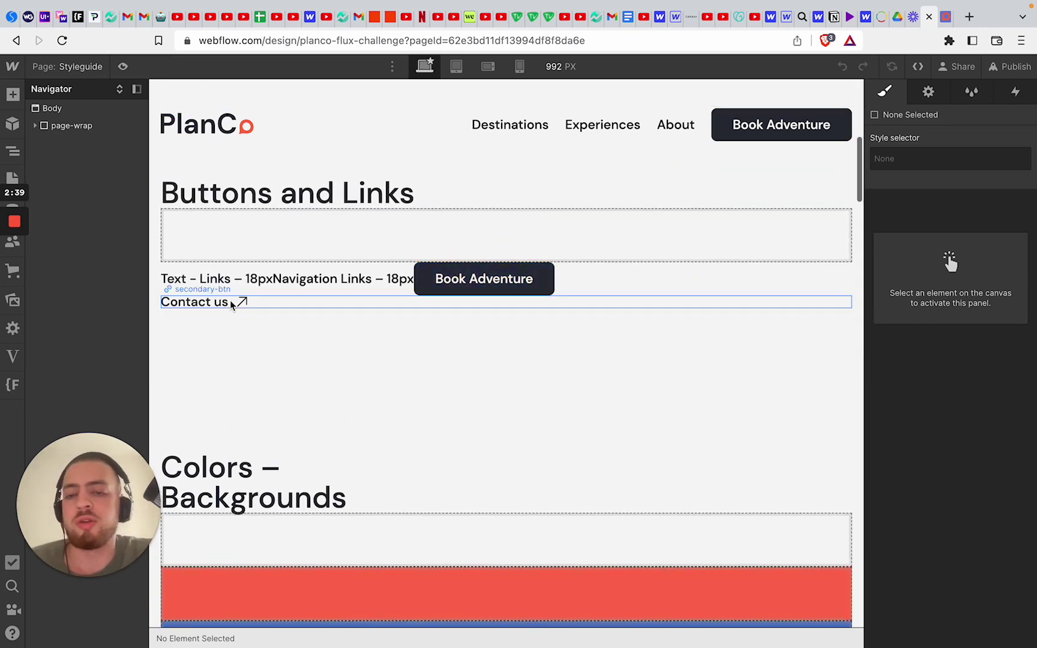
pyautogui.scroll(8, 243, 259)
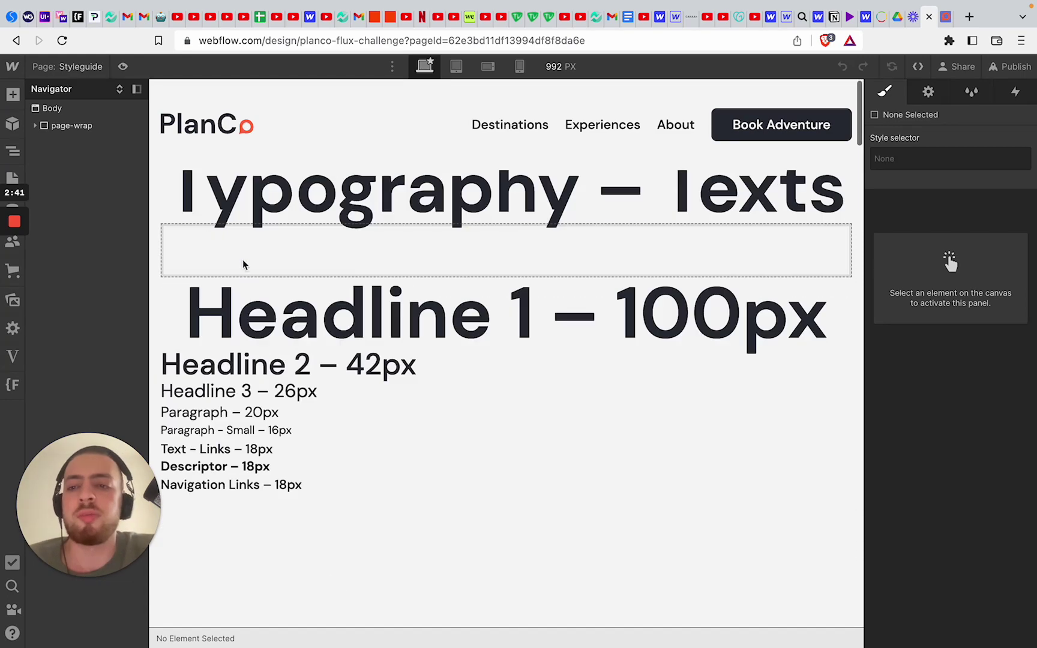
pyautogui.scroll(-8, 363, 426)
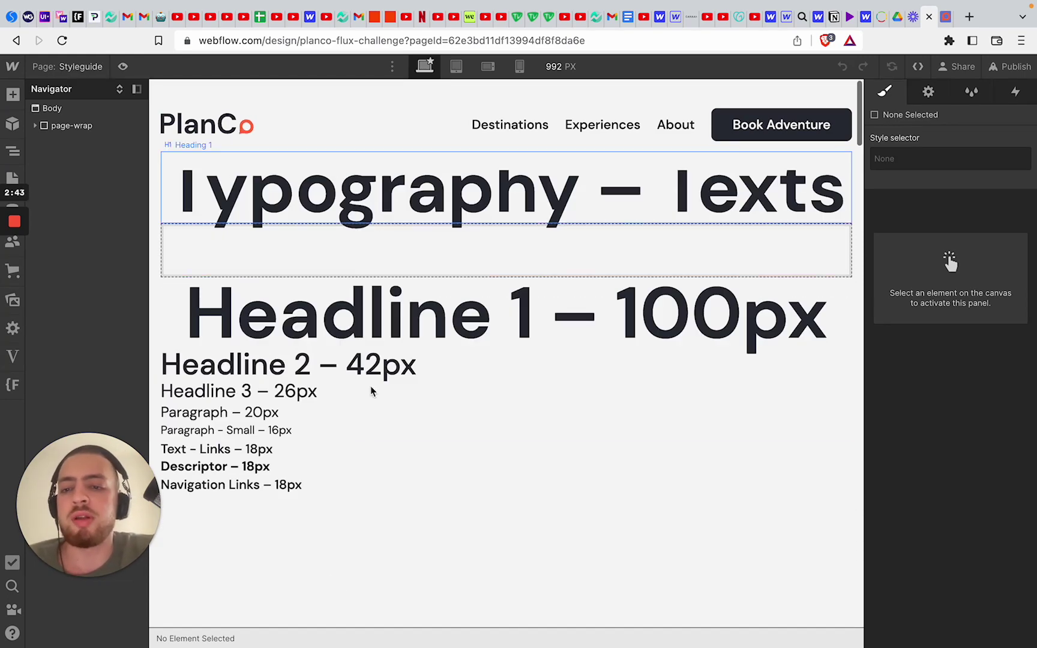
pyautogui.scroll(4, 364, 426)
pyautogui.scroll(-9, 355, 467)
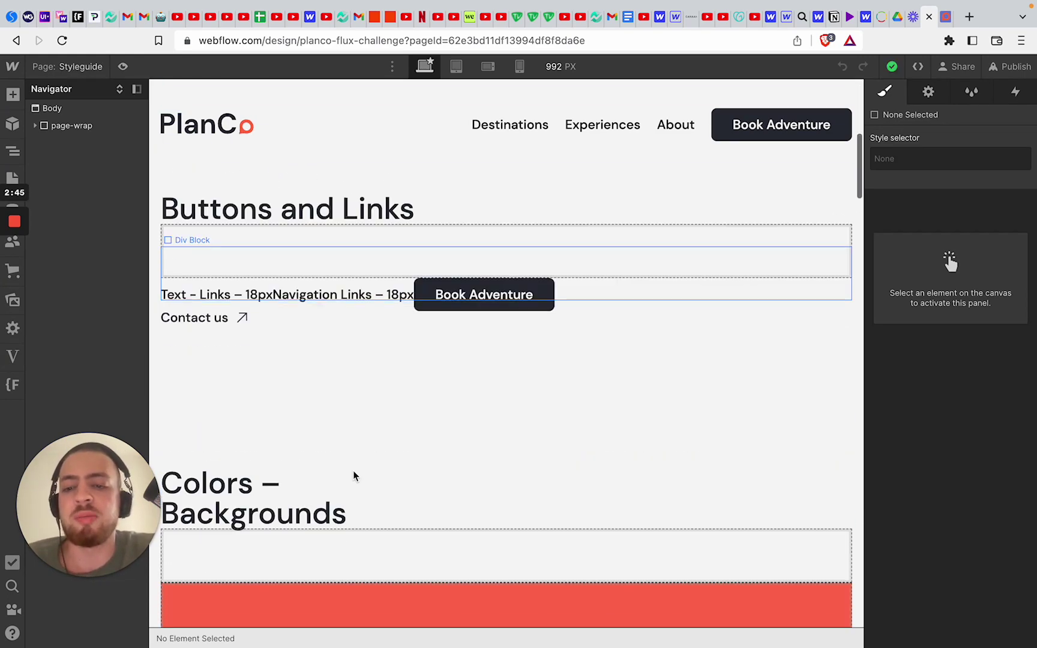
pyautogui.scroll(2, 354, 475)
pyautogui.scroll(-10, 365, 347)
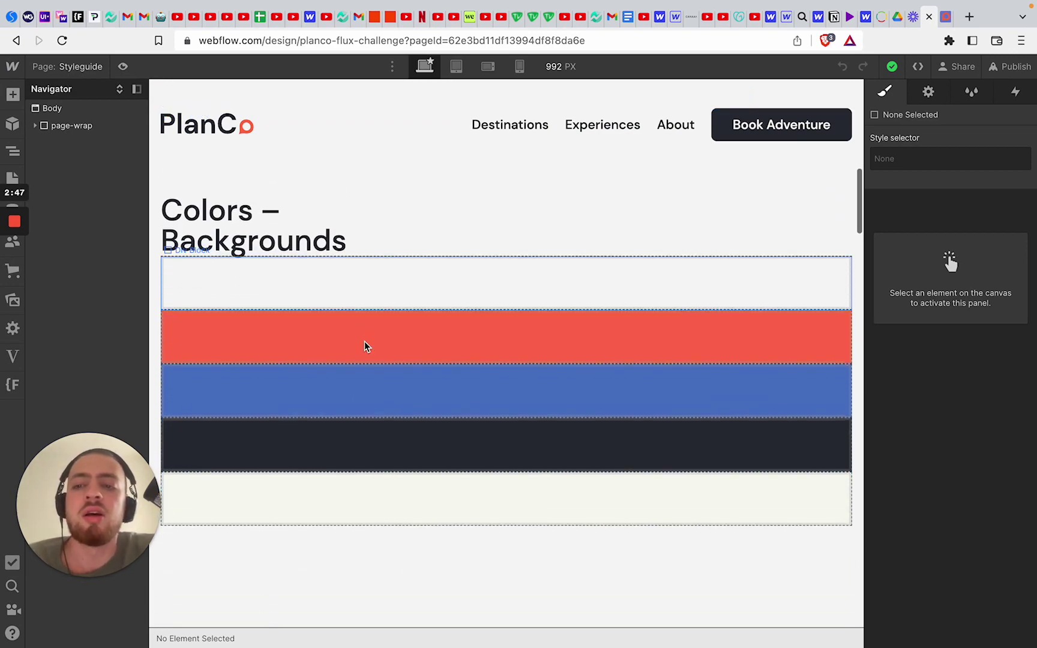
# - Examine the Layout Components – BG White section of the style guide, from the Testimonials Slider to the CTA and footer components
pyautogui.scroll(3, 360, 342)
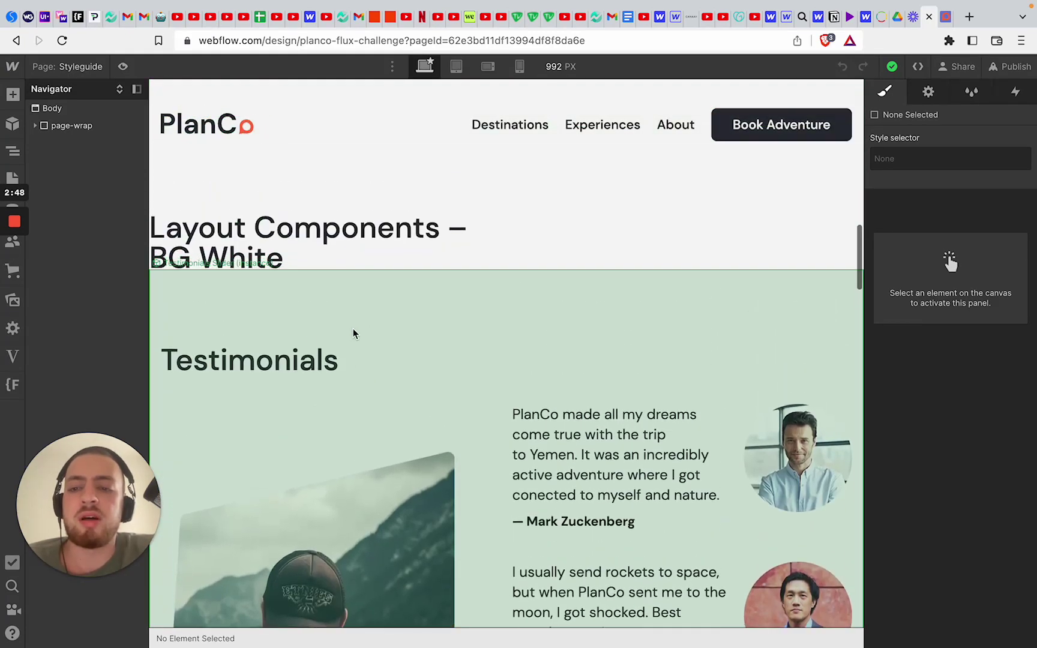
pyautogui.click(303, 335)
pyautogui.click(362, 235)
pyautogui.click(572, 266)
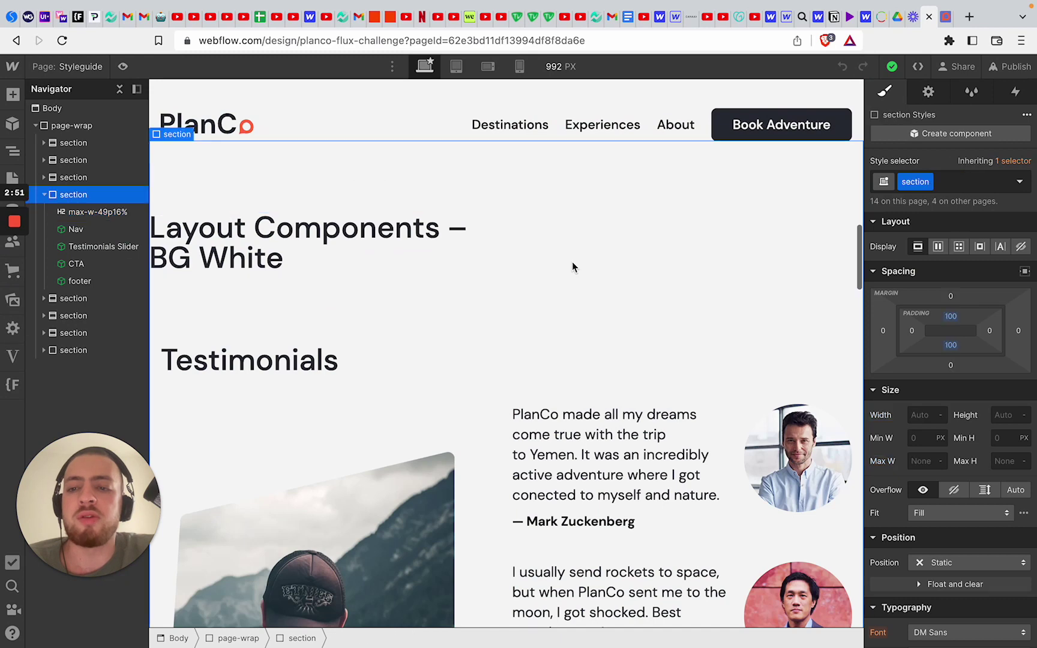
pyautogui.scroll(-2, 445, 373)
pyautogui.scroll(-1, 445, 374)
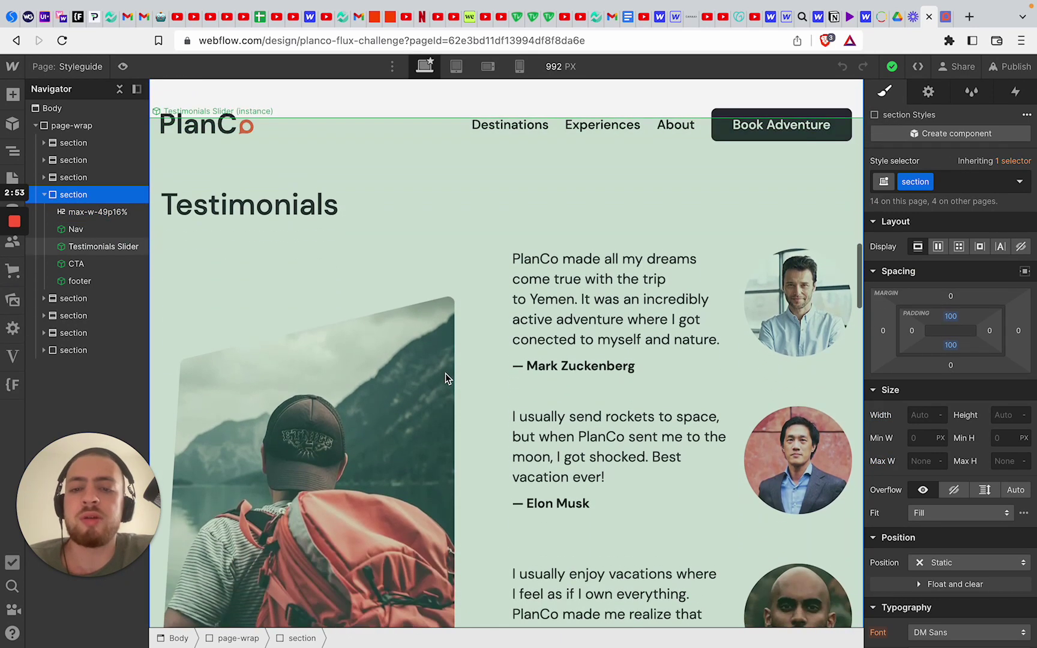
pyautogui.scroll(-4, 552, 258)
pyautogui.scroll(-6, 551, 261)
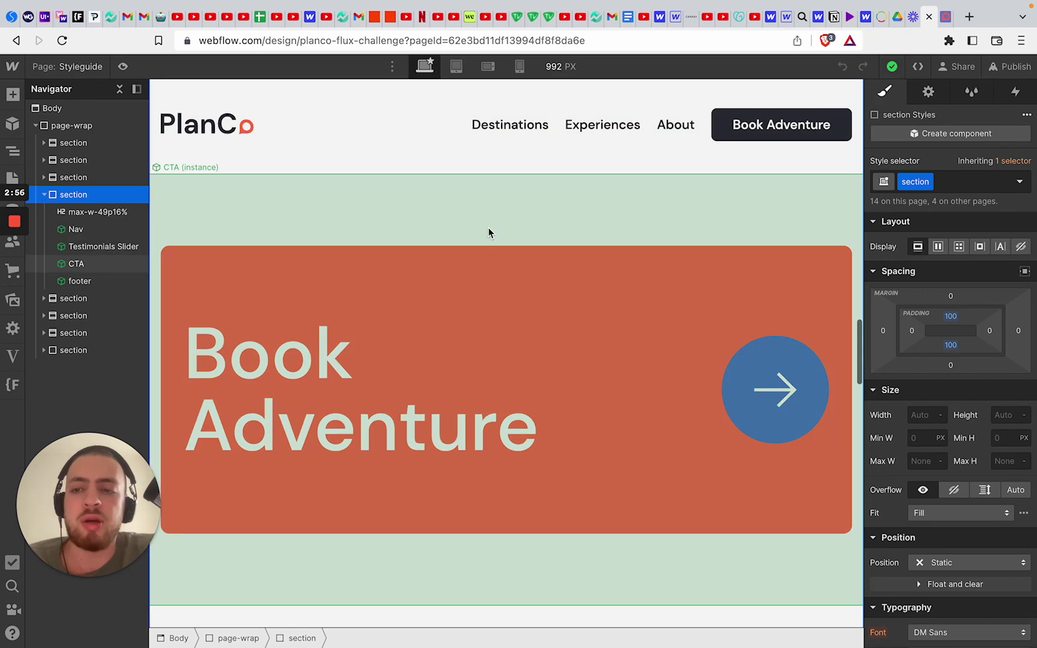
pyautogui.click(488, 233)
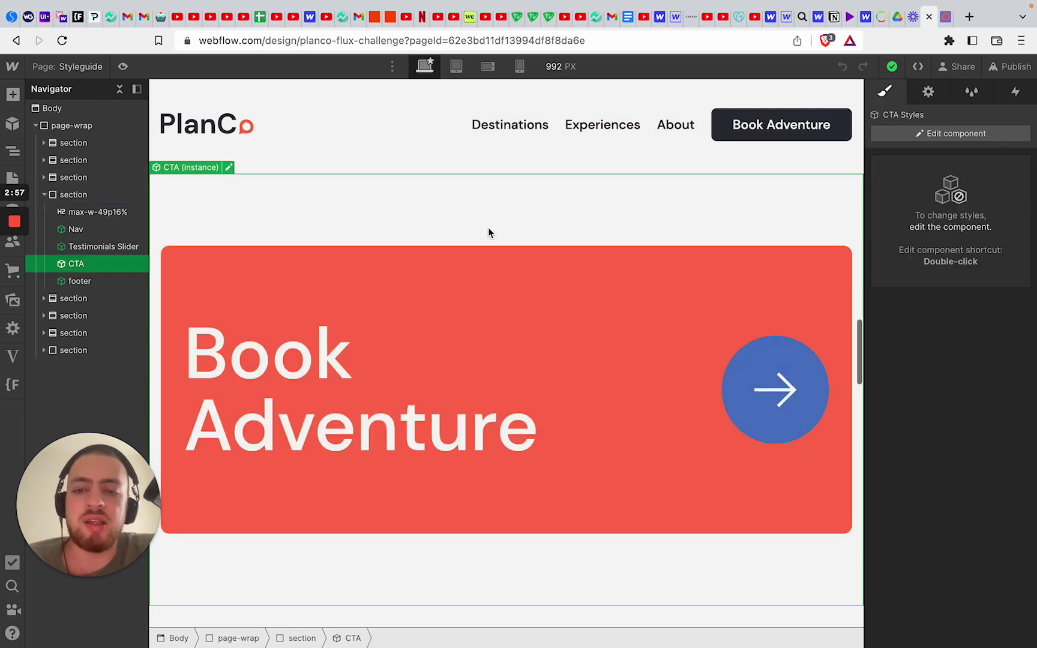
pyautogui.scroll(-6, 488, 234)
pyautogui.click(426, 314)
pyautogui.scroll(-5, 427, 310)
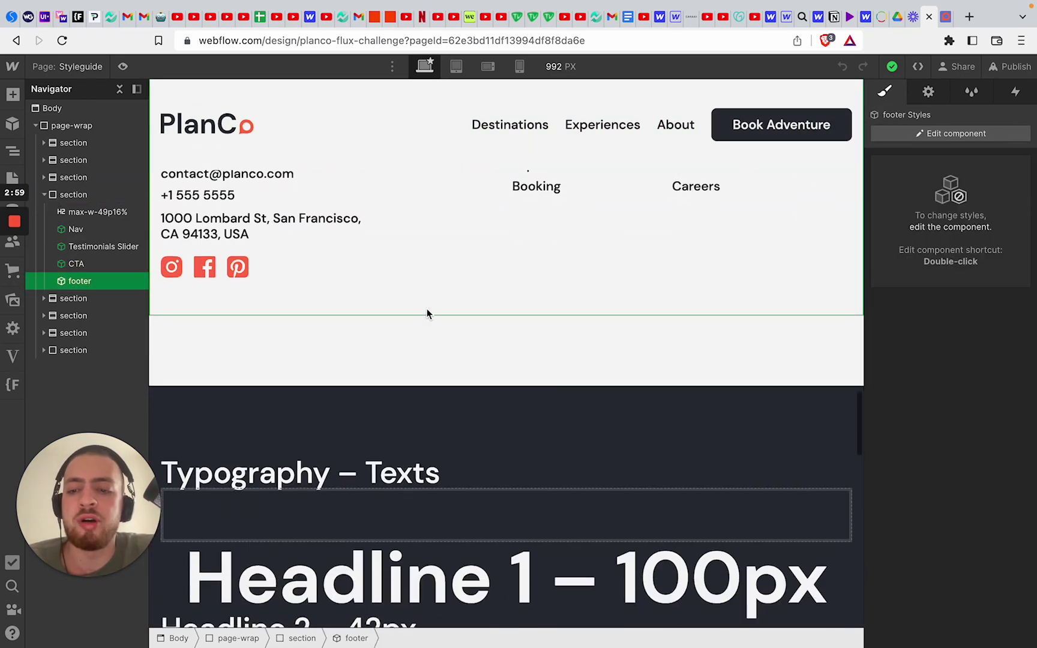
# - Examine the style guide's dark bg-shadow sections for typography, buttons and background colors, ending with the FAQ-item component
pyautogui.click(370, 374)
pyautogui.scroll(-8, 370, 376)
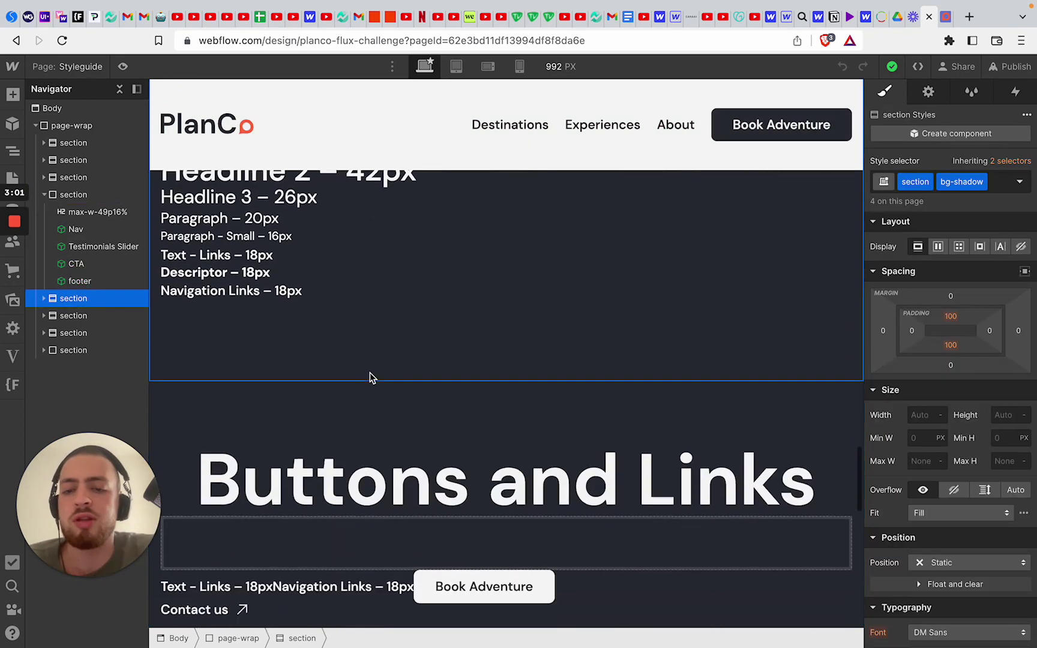
pyautogui.scroll(-5, 318, 312)
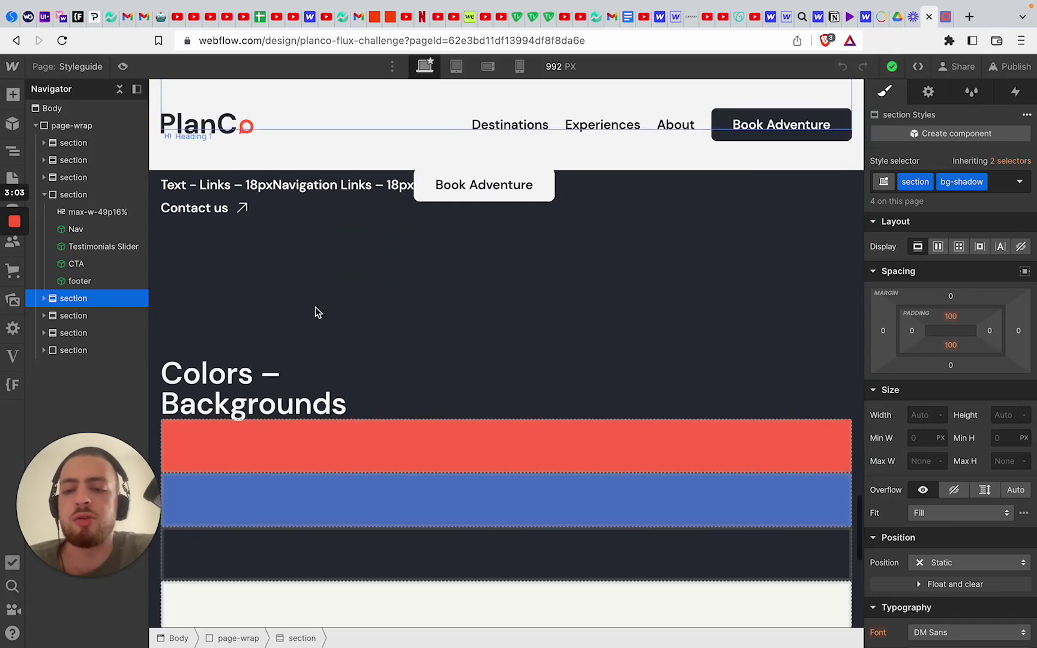
pyautogui.scroll(12, 318, 312)
pyautogui.scroll(-5, 318, 312)
pyautogui.scroll(-9, 317, 312)
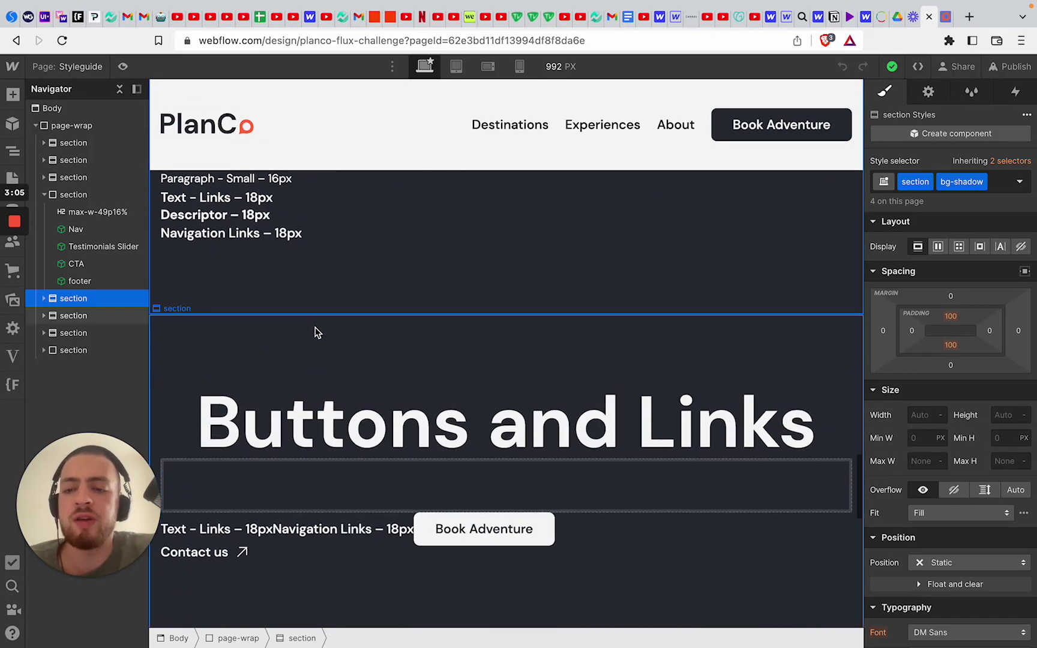
pyautogui.scroll(-6, 334, 280)
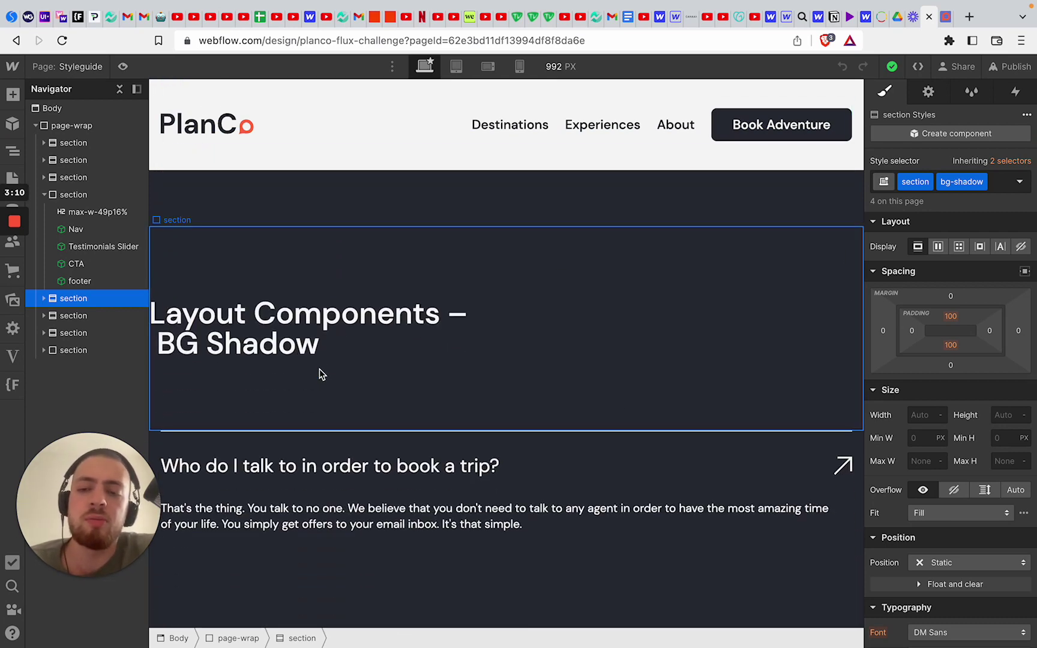
pyautogui.click(389, 495)
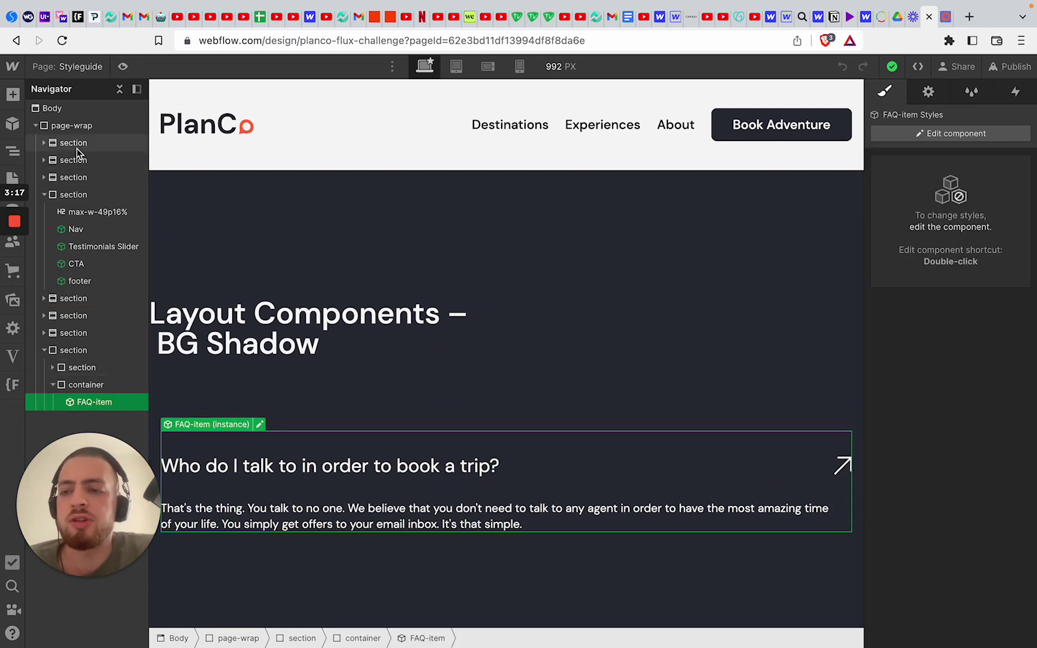
# - Open the Home page, expand the page-wrap element and show its settings to check its tag
pyautogui.scroll(15, 427, 270)
pyautogui.press('p')
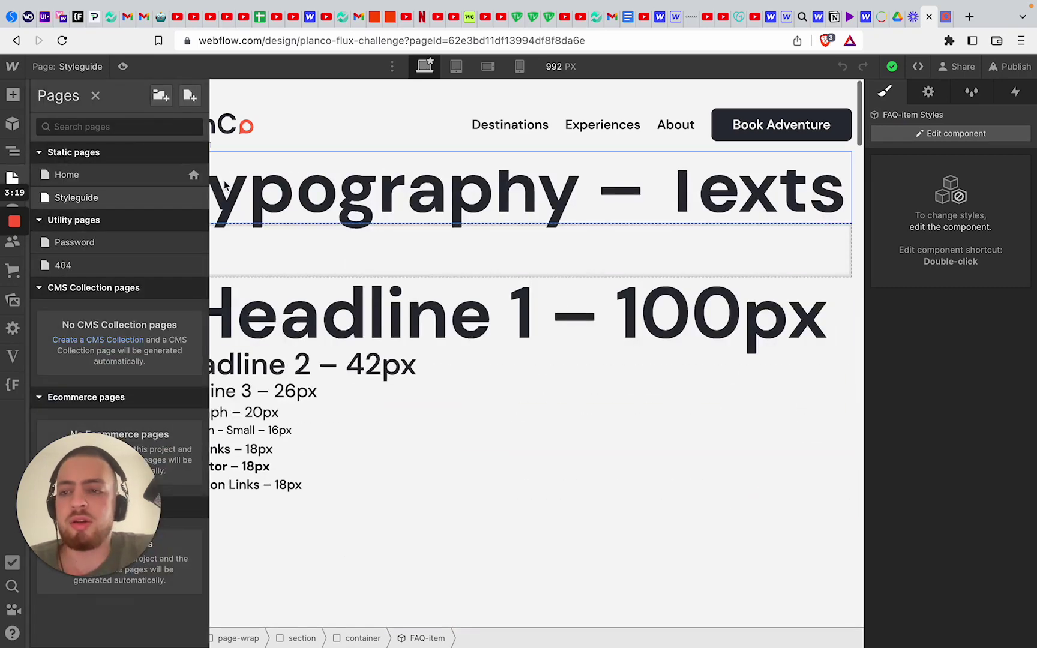
pyautogui.click(134, 178)
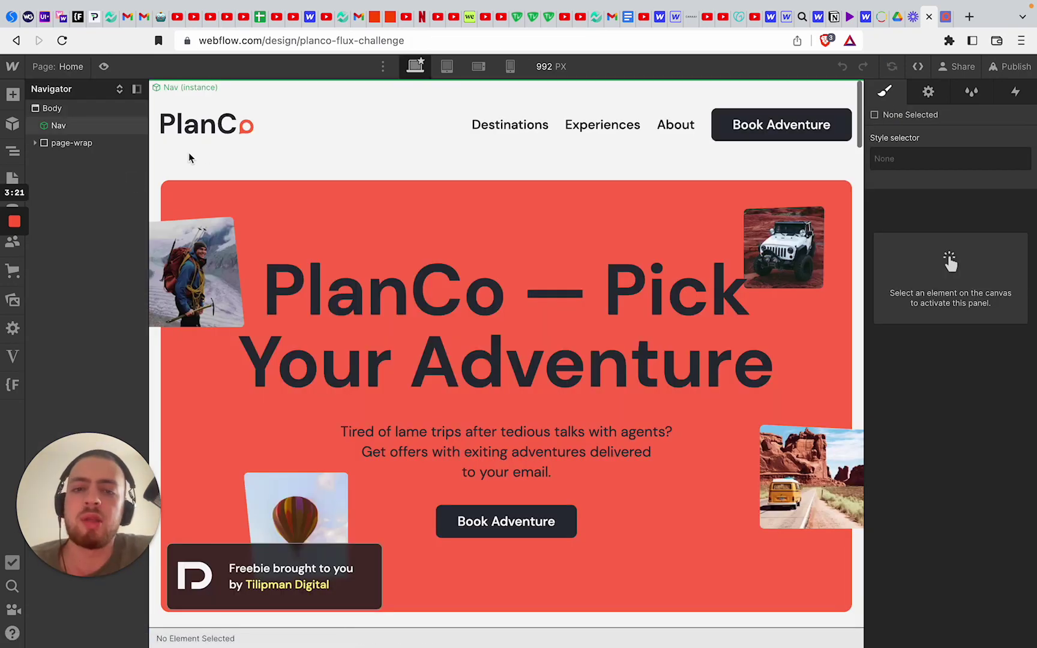
pyautogui.click(301, 157)
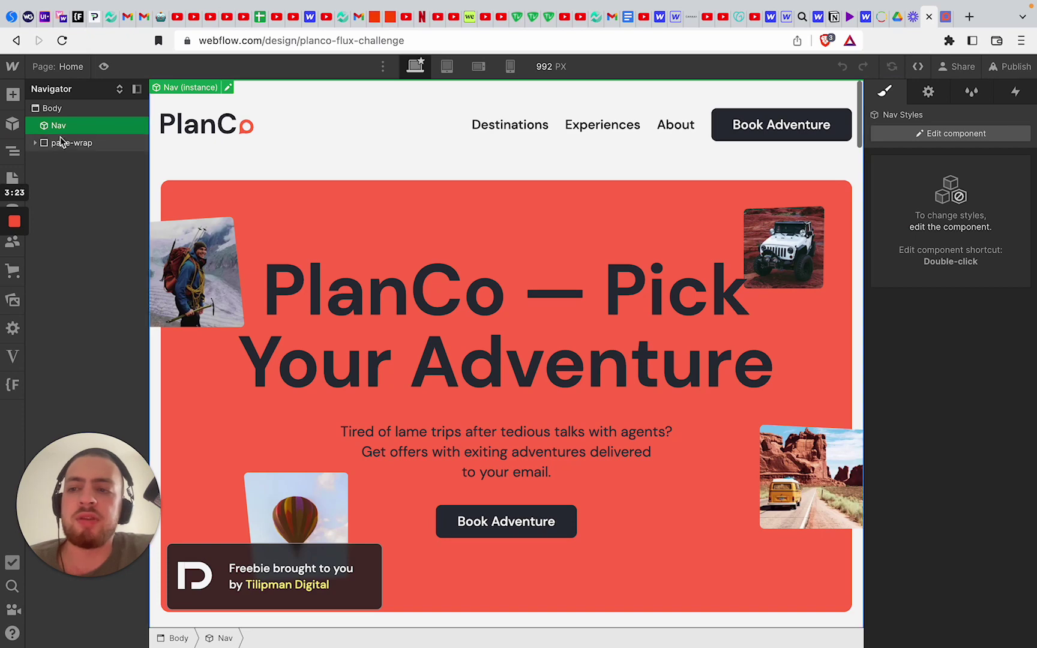
pyautogui.click(36, 143)
pyautogui.click(63, 142)
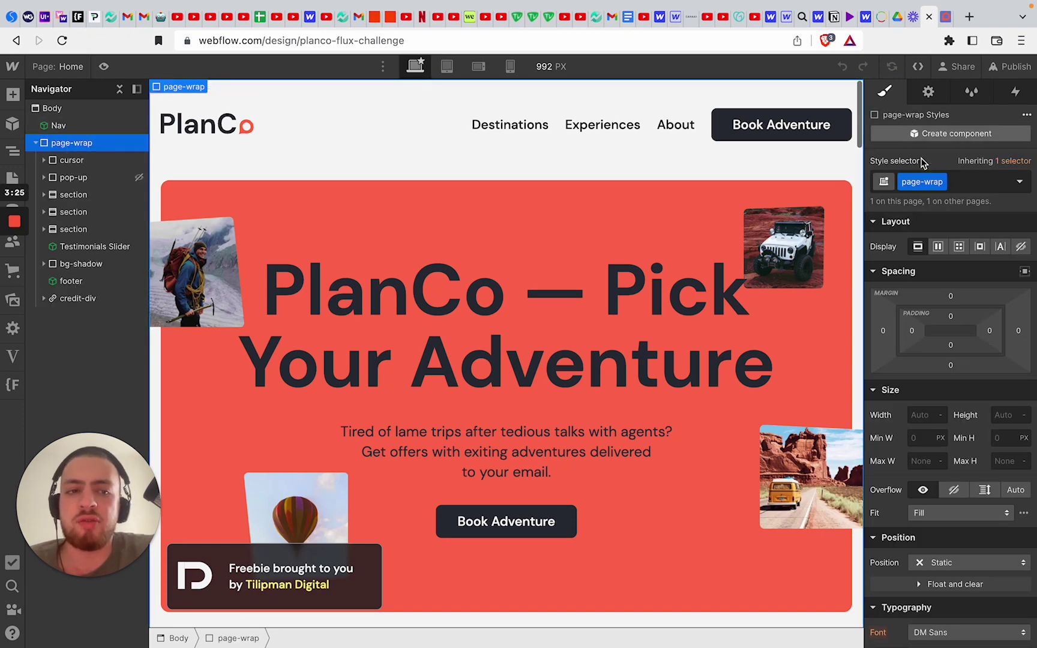
pyautogui.press('d')
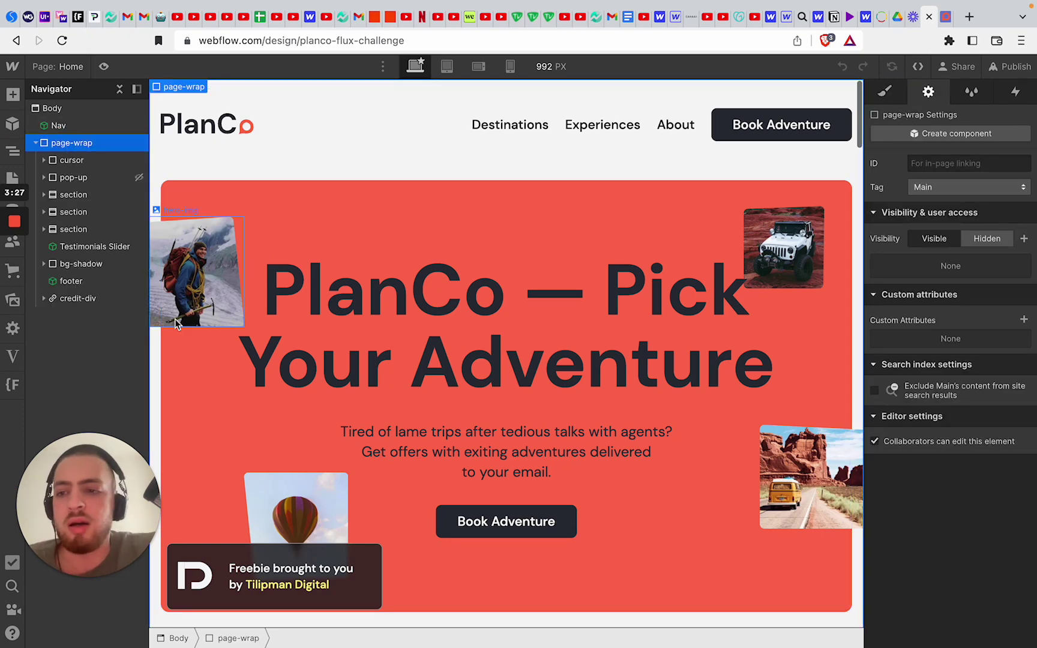
# - Move the footer component out of page-wrap so it sits directly under Body, after page-wrap
pyautogui.click(76, 282)
pyautogui.moveTo(76, 282); pyautogui.dragTo(74, 305)
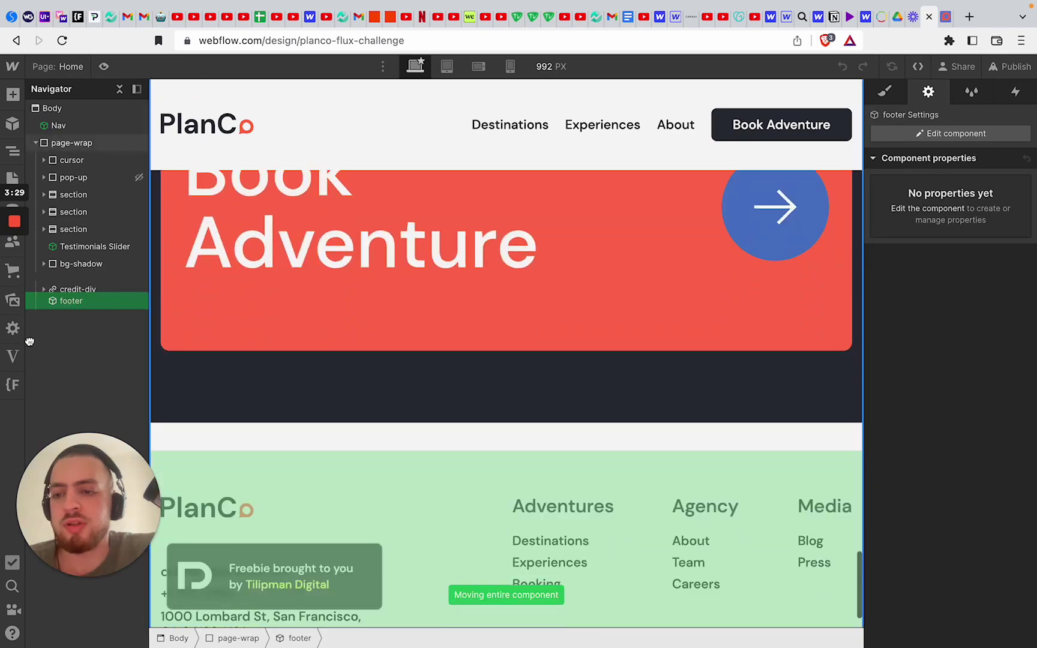
pyautogui.moveTo(24, 342); pyautogui.dragTo(20, 317)
pyautogui.moveTo(88, 308); pyautogui.dragTo(88, 126)
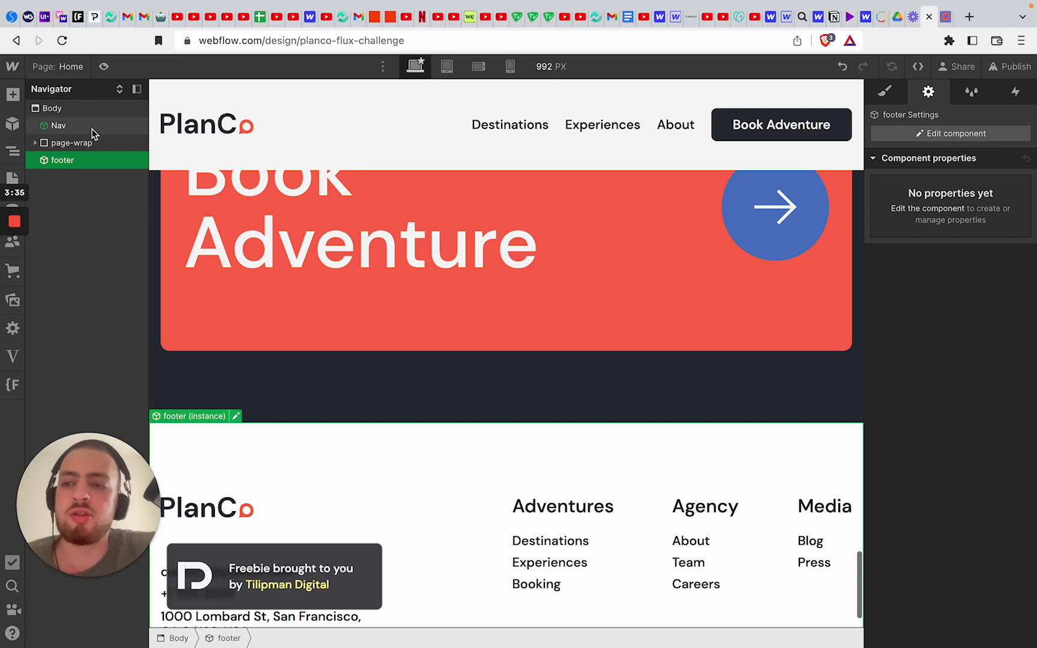
# - Review the tag of the Nav component's root element and the settings of page-wrap and the footer
pyautogui.click(93, 129)
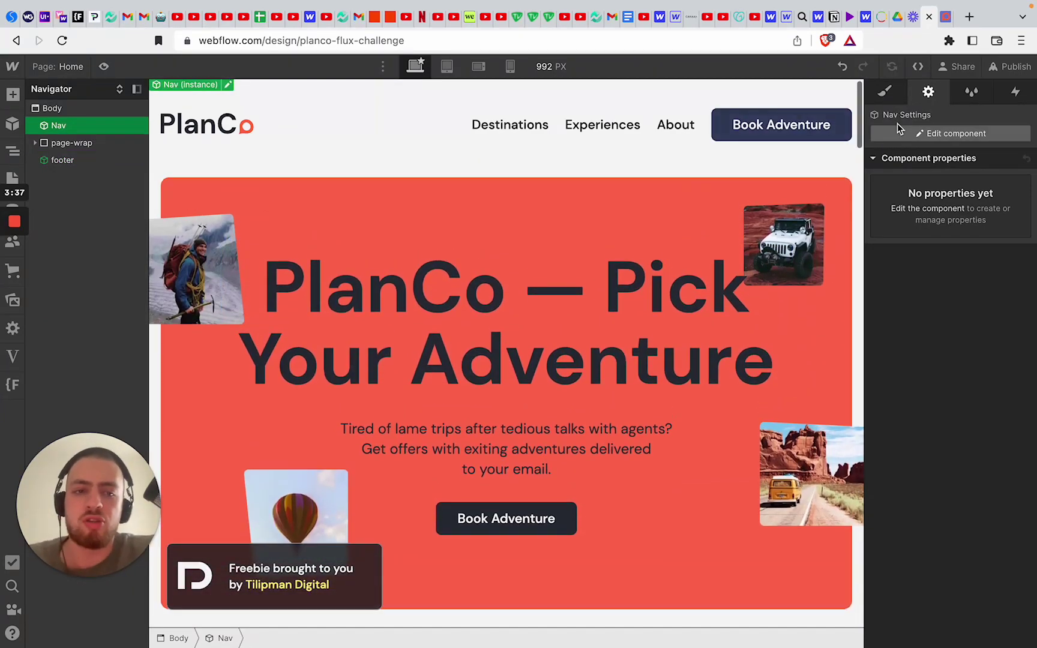
pyautogui.click(900, 131)
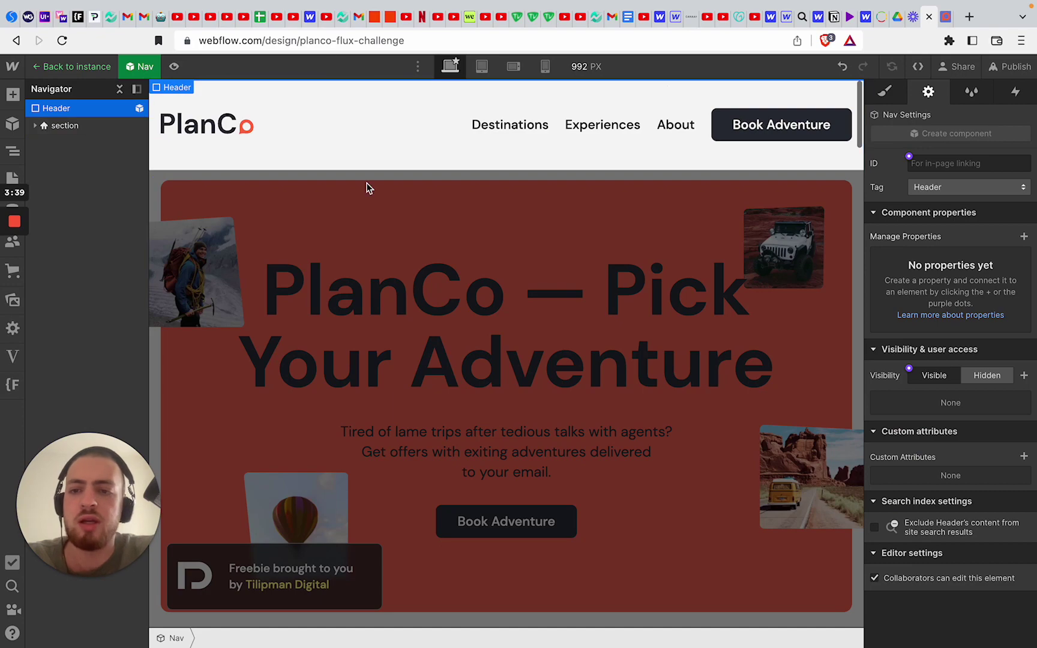
pyautogui.click(368, 188)
pyautogui.click(63, 143)
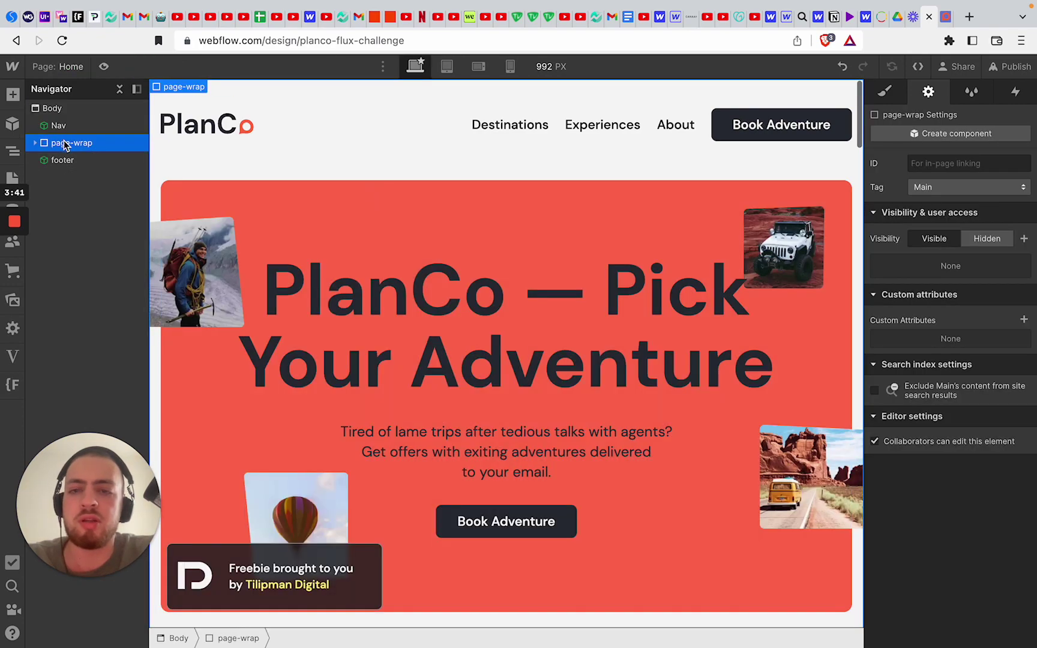
pyautogui.click(67, 160)
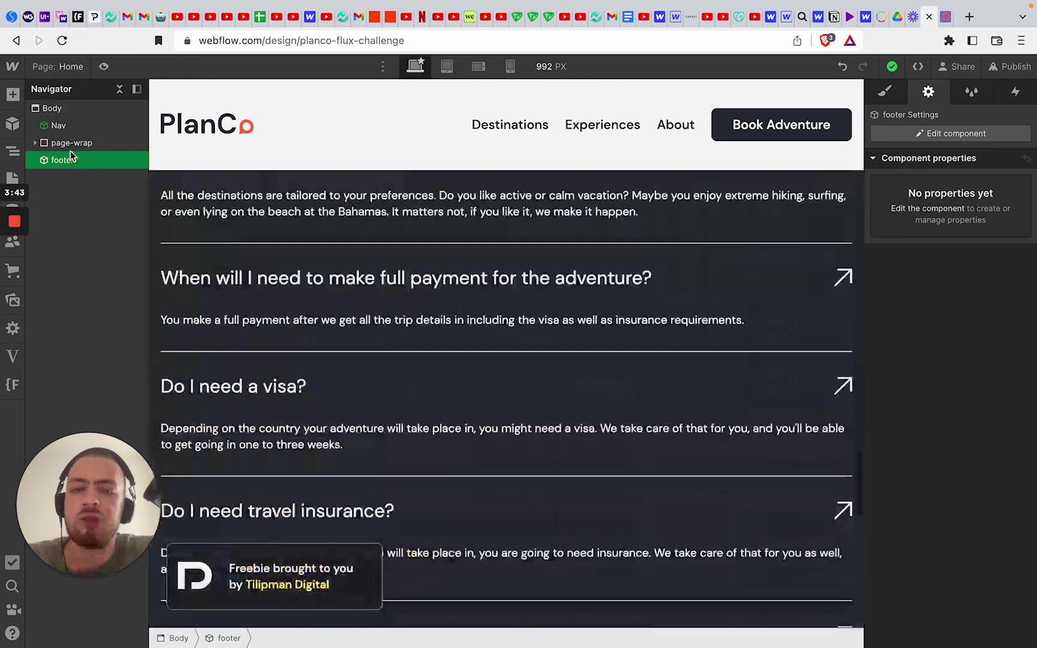
pyautogui.click(70, 147)
pyautogui.click(66, 159)
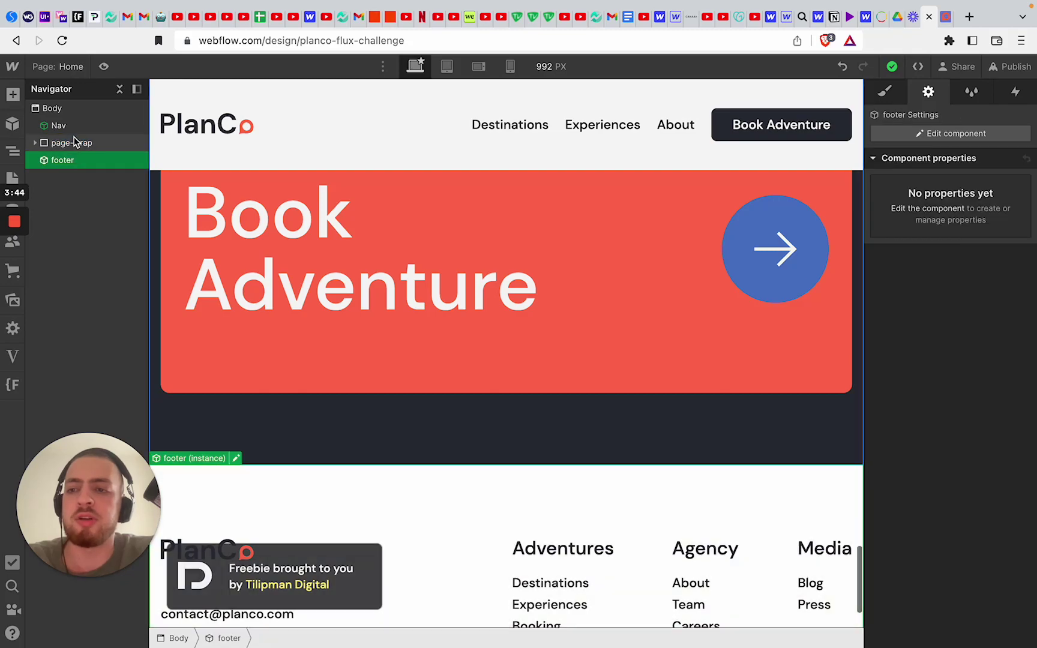
pyautogui.click(73, 142)
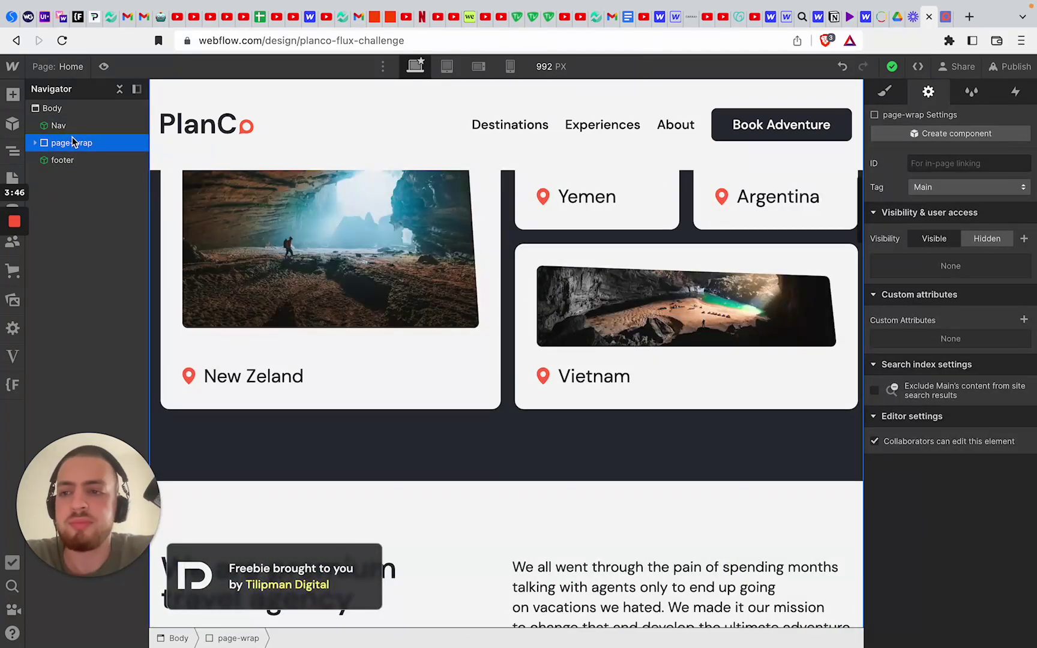
# - Add a Div Block to Body and nest Nav, page-wrap and footer inside it in that order
pyautogui.click(70, 109)
pyautogui.press('super+e')
pyautogui.write('div')
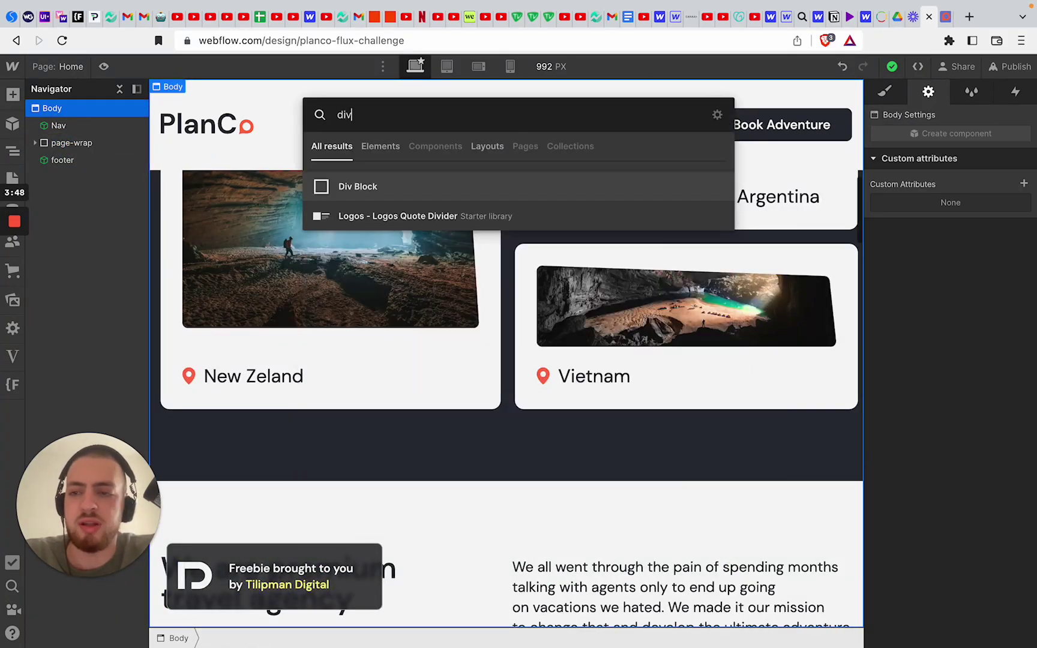
pyautogui.press('Return')
pyautogui.moveTo(67, 135); pyautogui.dragTo(70, 193)
pyautogui.moveTo(76, 123); pyautogui.dragTo(75, 178)
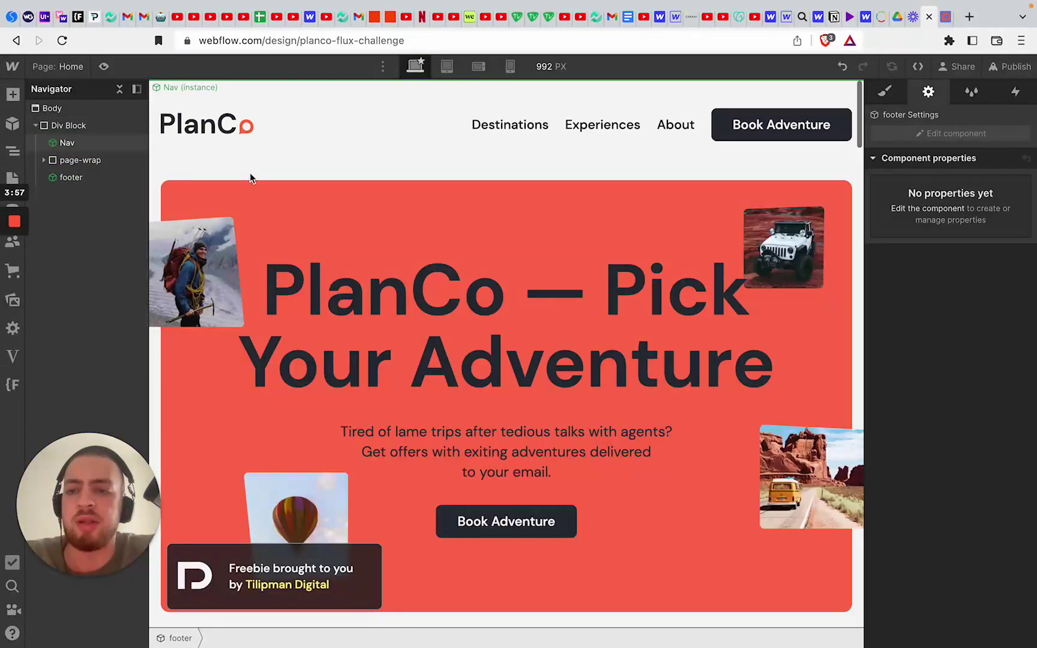
# - Open the Nav component's logo HTML Embed, examine its SVG markup and #compas hover animation CSS, and close the code editor
pyautogui.click(99, 143)
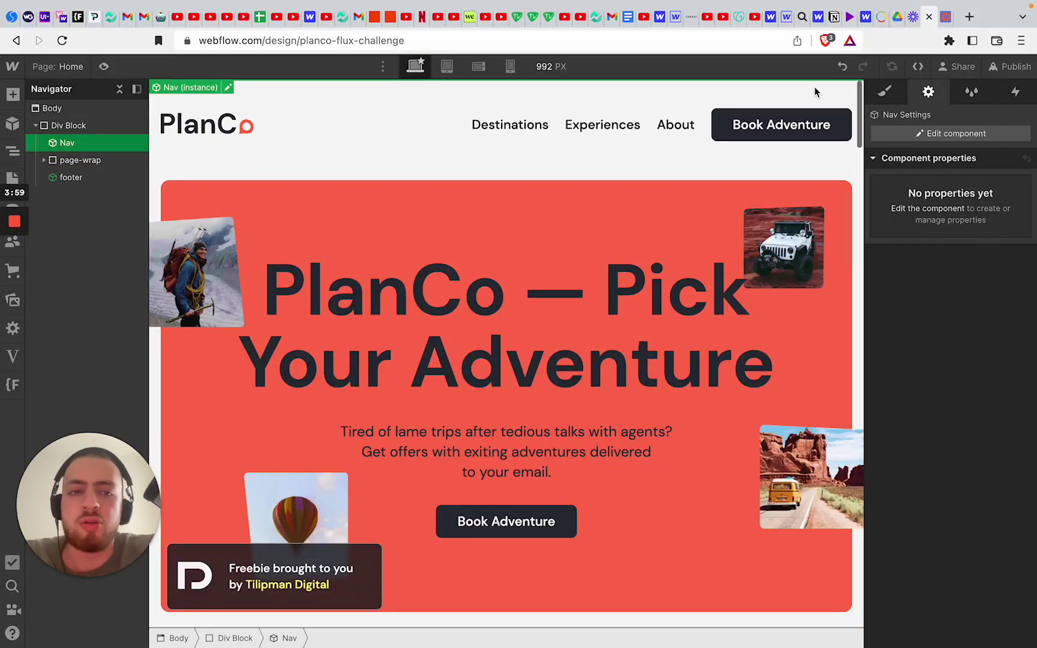
pyautogui.click(887, 133)
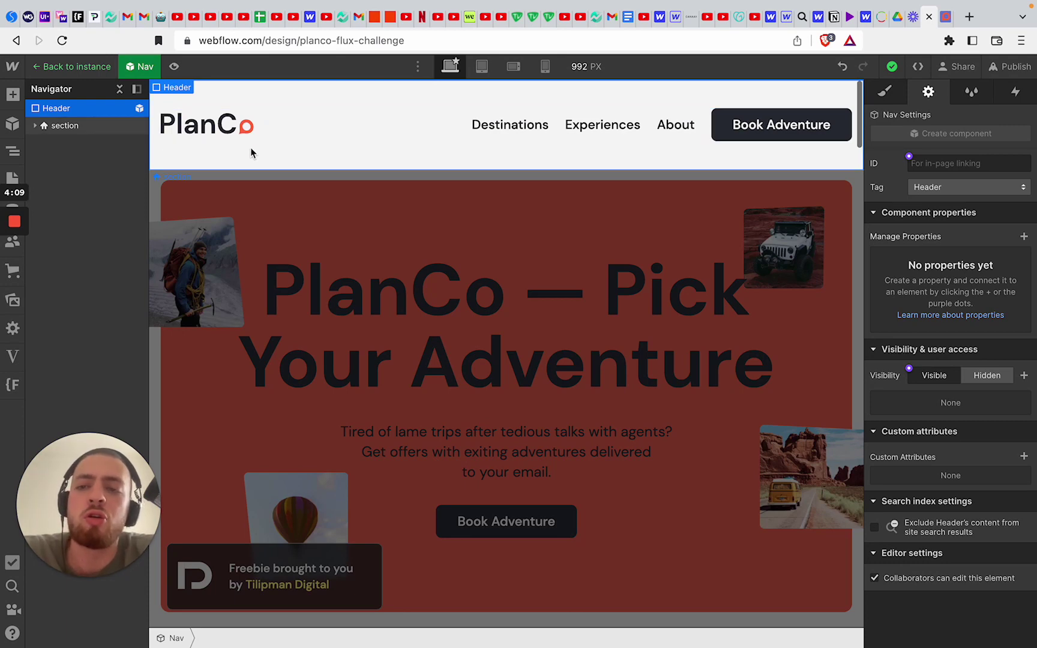
pyautogui.click(228, 122)
pyautogui.doubleClick(228, 122)
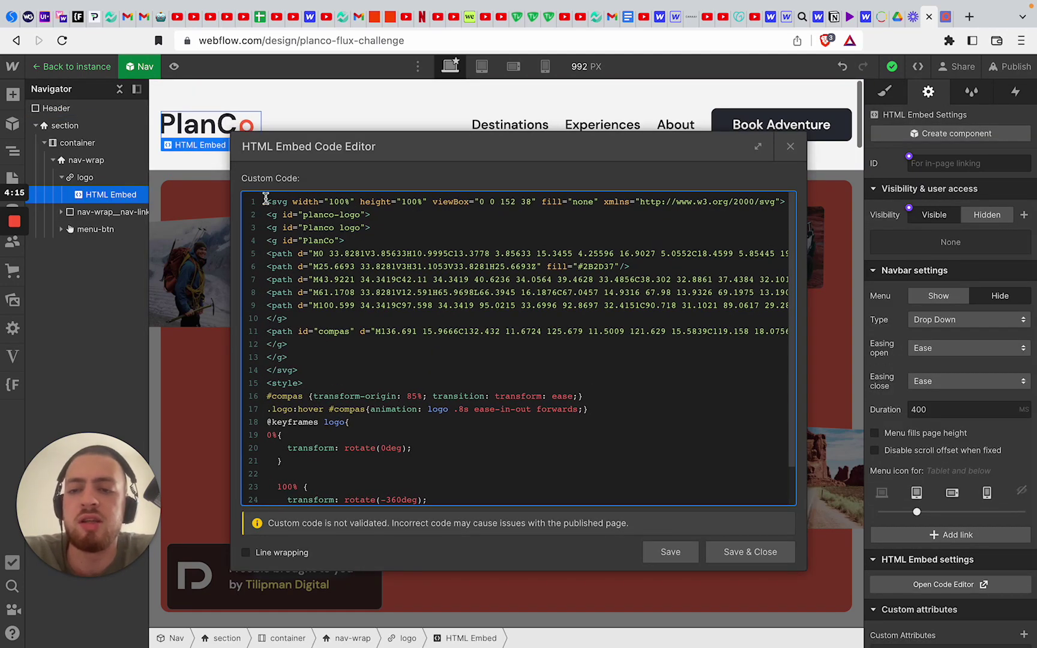
pyautogui.moveTo(266, 199); pyautogui.dragTo(402, 317)
pyautogui.scroll(-1, 402, 317)
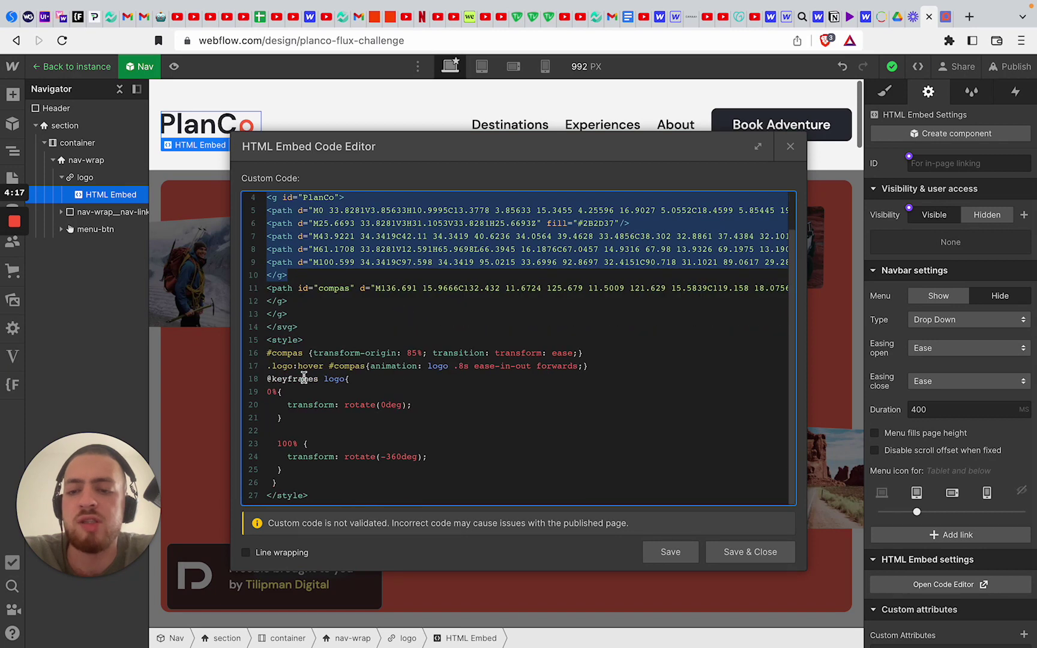
pyautogui.moveTo(264, 354); pyautogui.dragTo(504, 502)
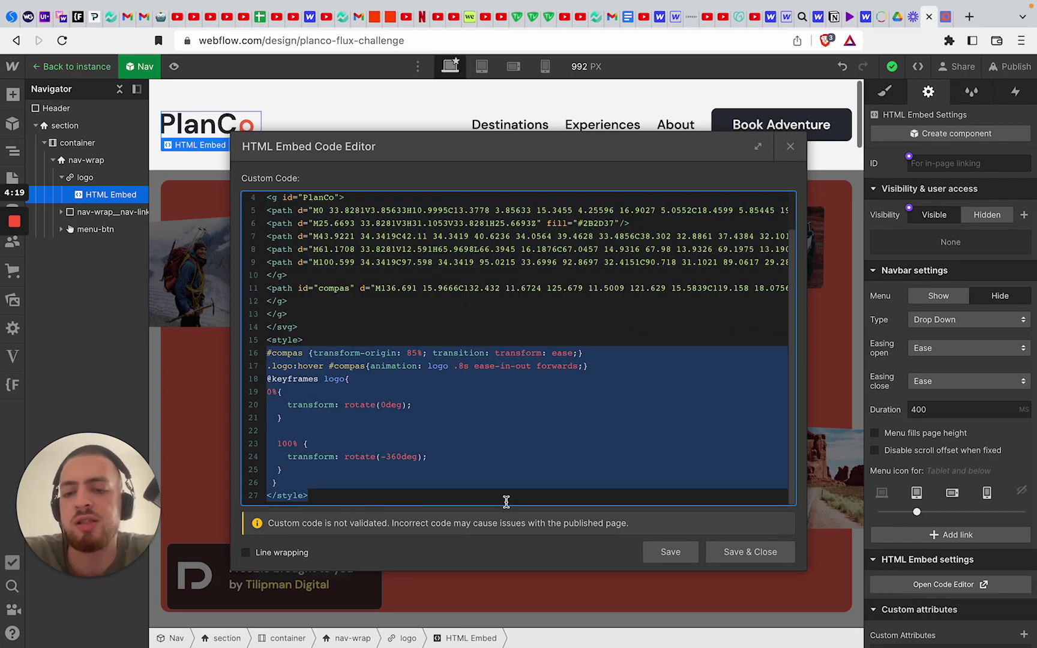
pyautogui.click(782, 563)
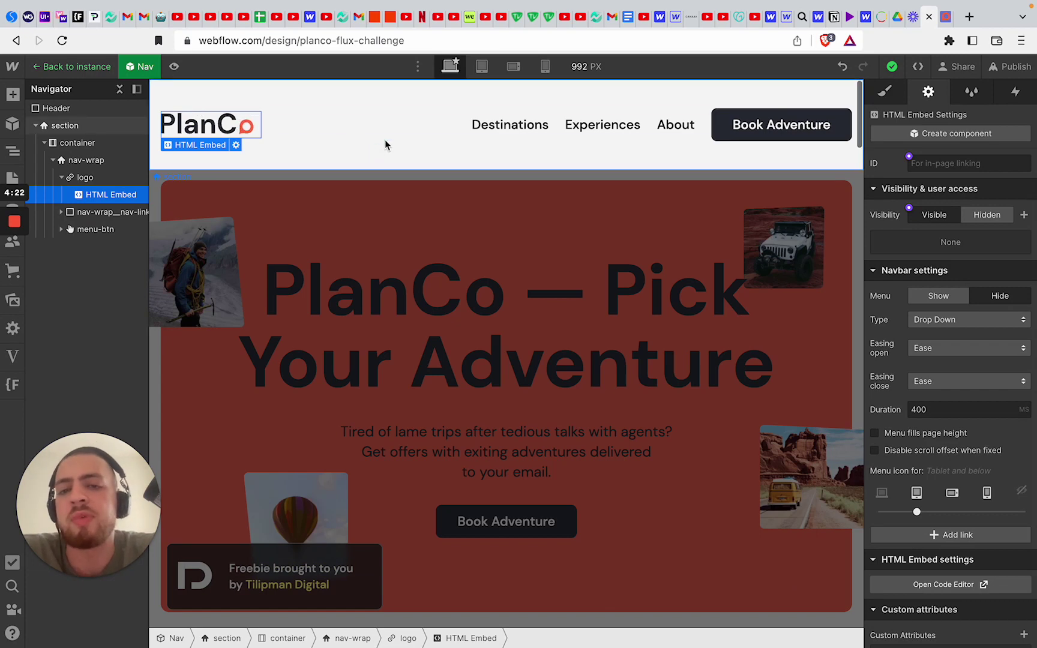
# - Review the nav-wrap element's settings, leave the Nav component and show the interactions of its instance
pyautogui.click(419, 127)
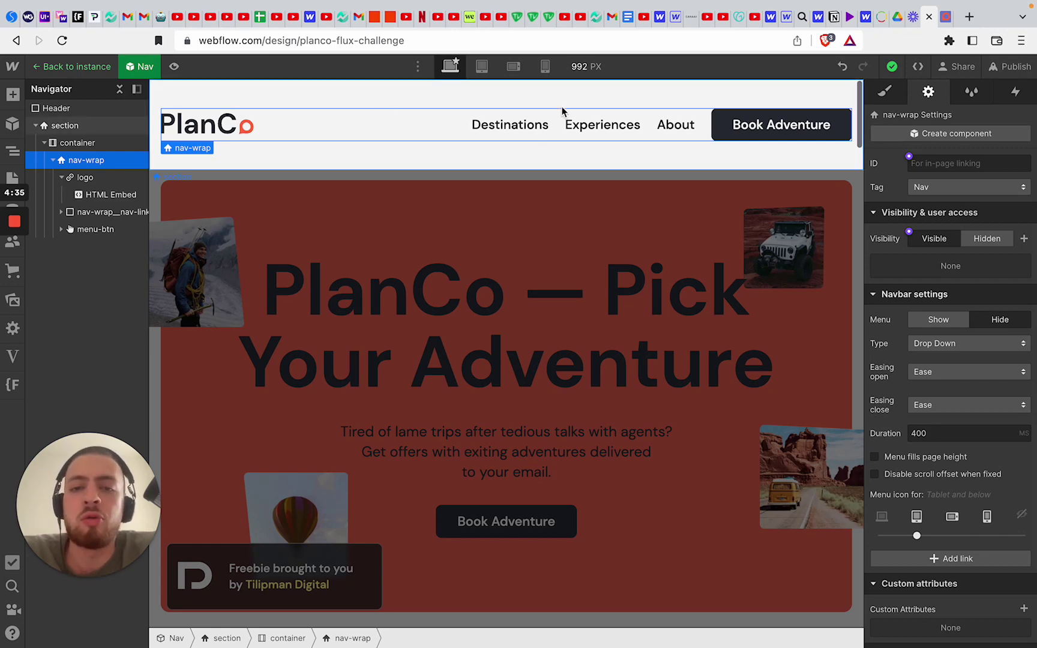
pyautogui.doubleClick(346, 215)
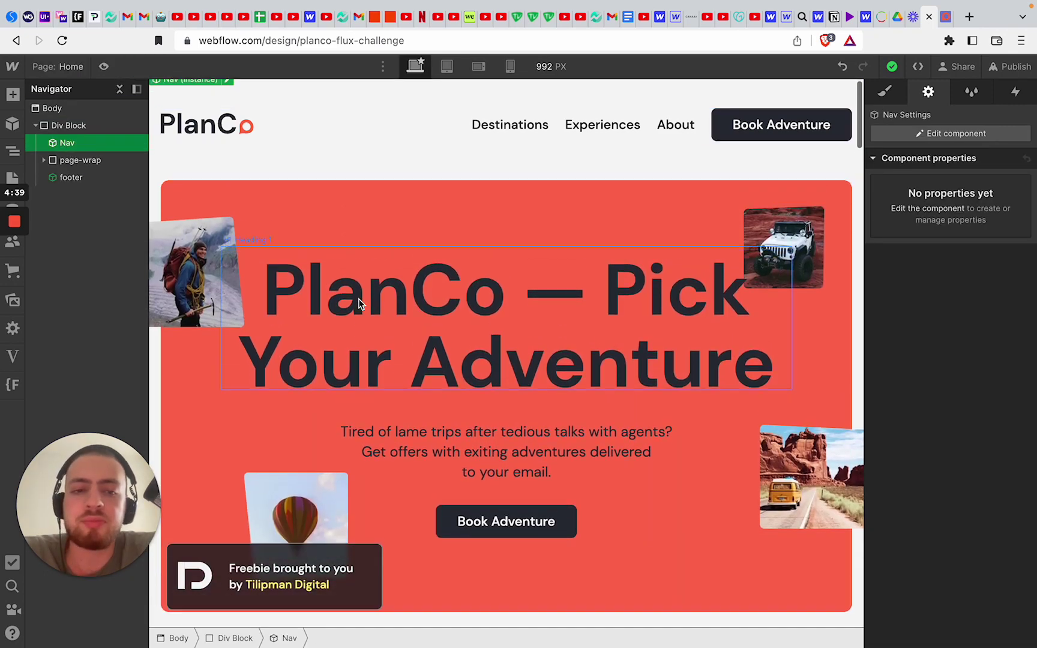
pyautogui.press('h')
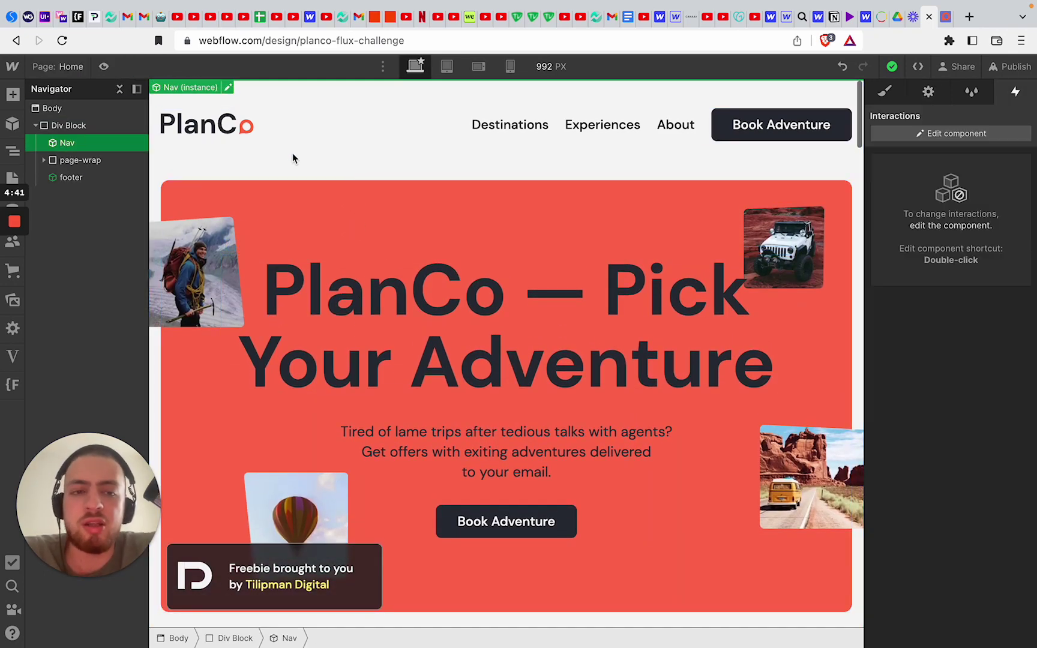
# - Open the Page load trigger from the hero section, preview its preloader animation, and return to the Nav instance
pyautogui.click(762, 243)
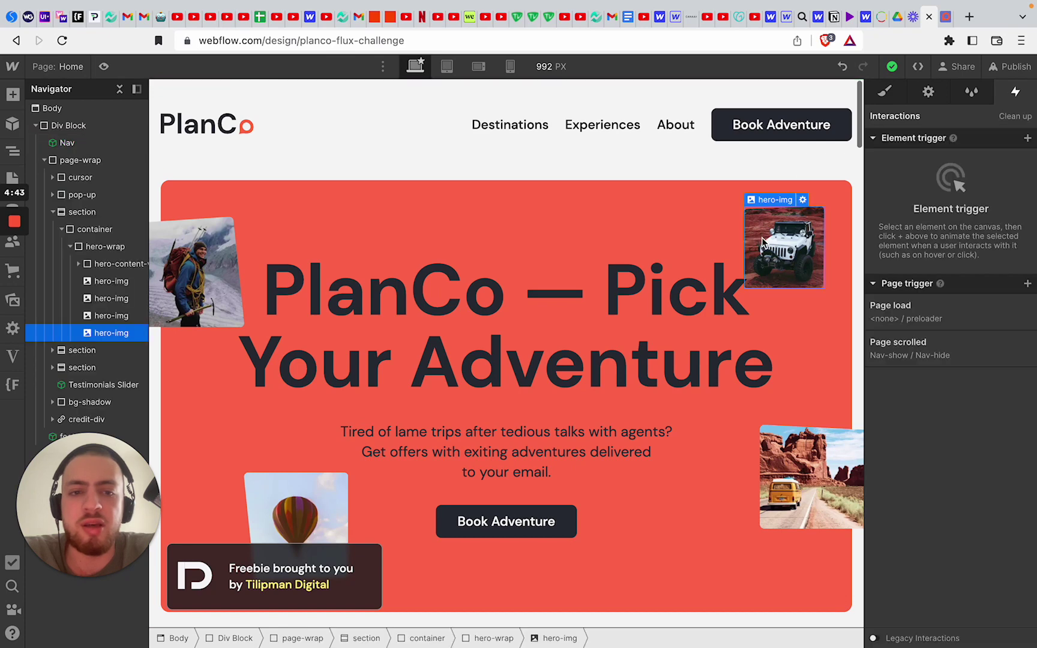
pyautogui.click(657, 240)
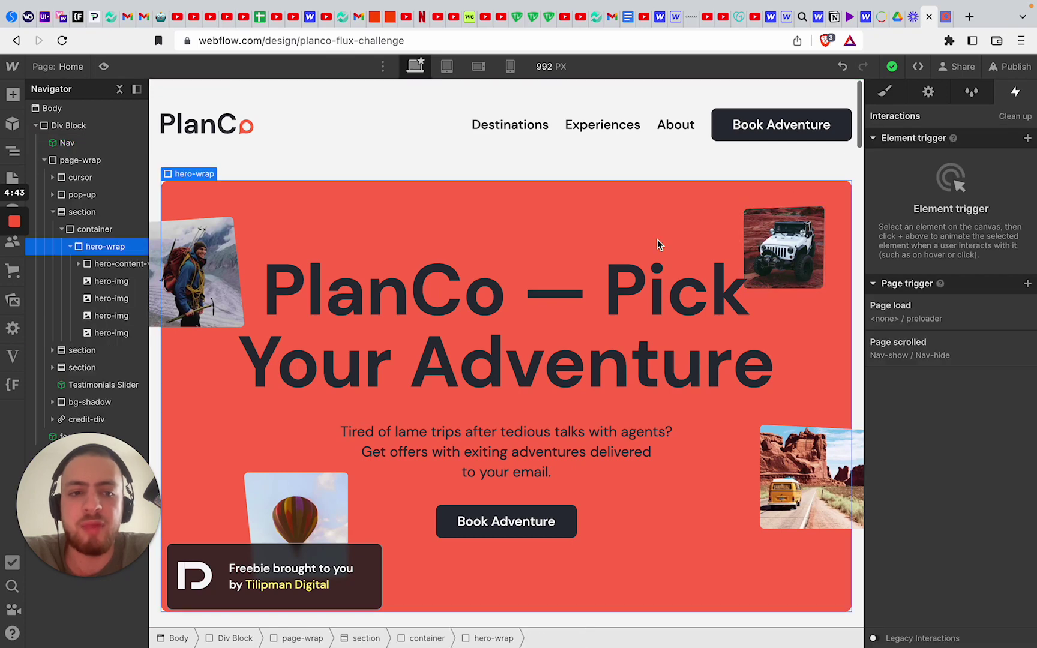
pyautogui.click(961, 321)
pyautogui.scroll(-5, 963, 489)
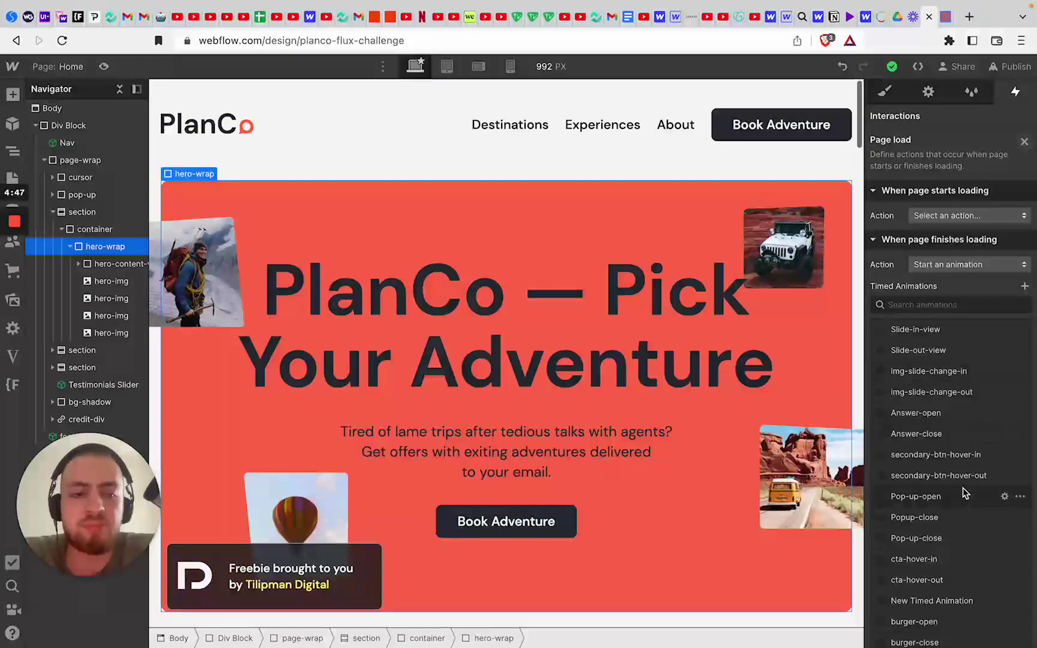
pyautogui.click(954, 524)
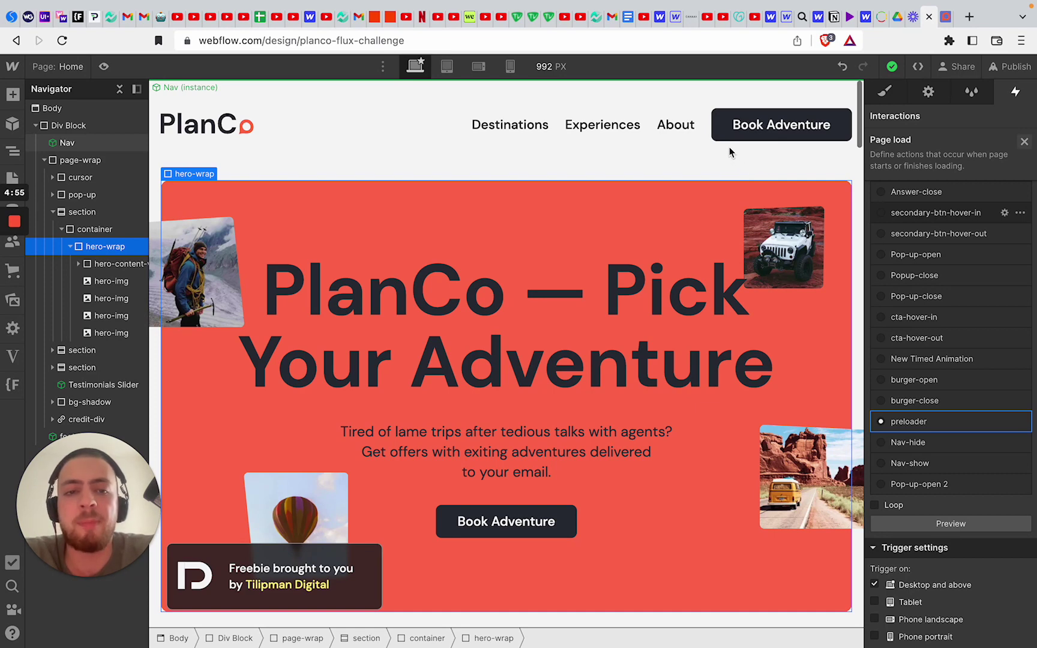
pyautogui.click(540, 151)
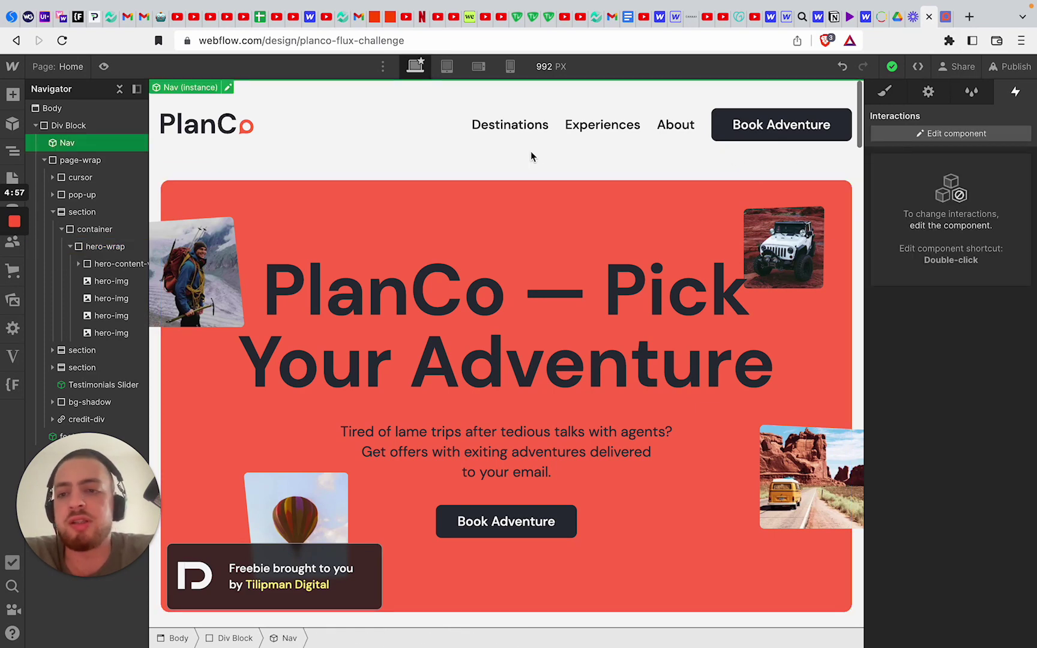
# - Check the "View photos" custom cursor over the destination cards on the published site, and return to the Designer
pyautogui.click(945, 16)
pyautogui.scroll(20, 687, 417)
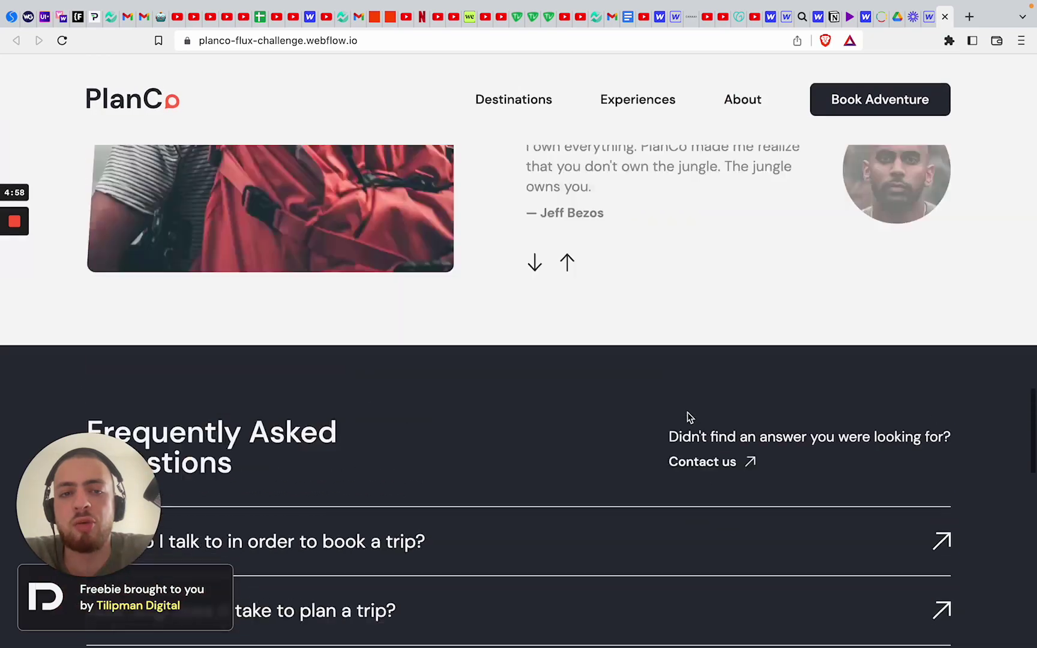
pyautogui.scroll(-5, 687, 384)
pyautogui.scroll(5, 689, 381)
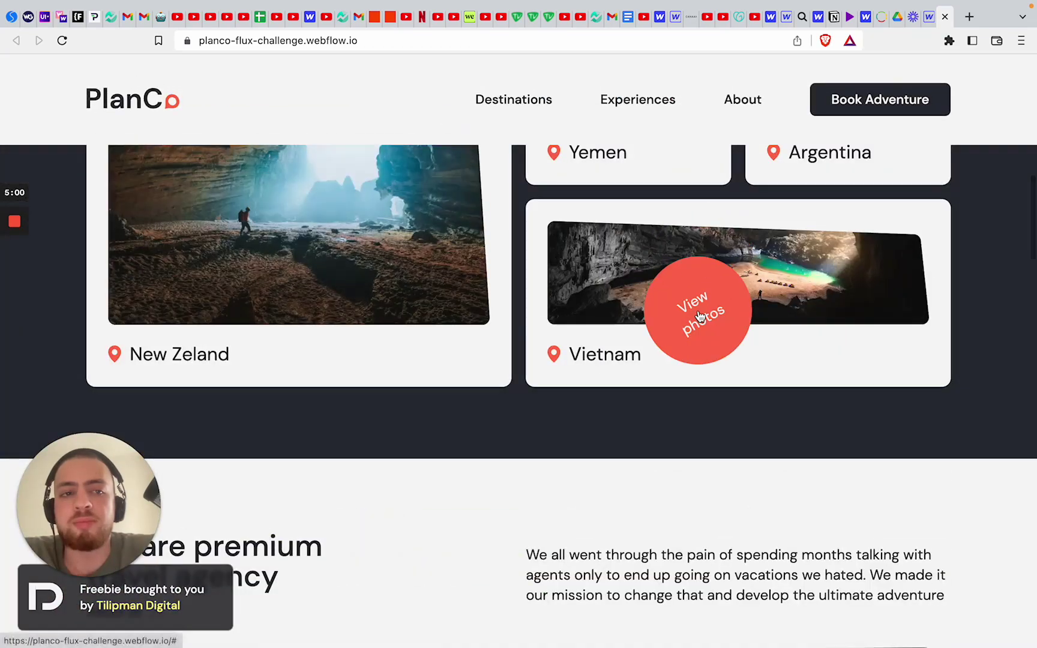
pyautogui.click(927, 17)
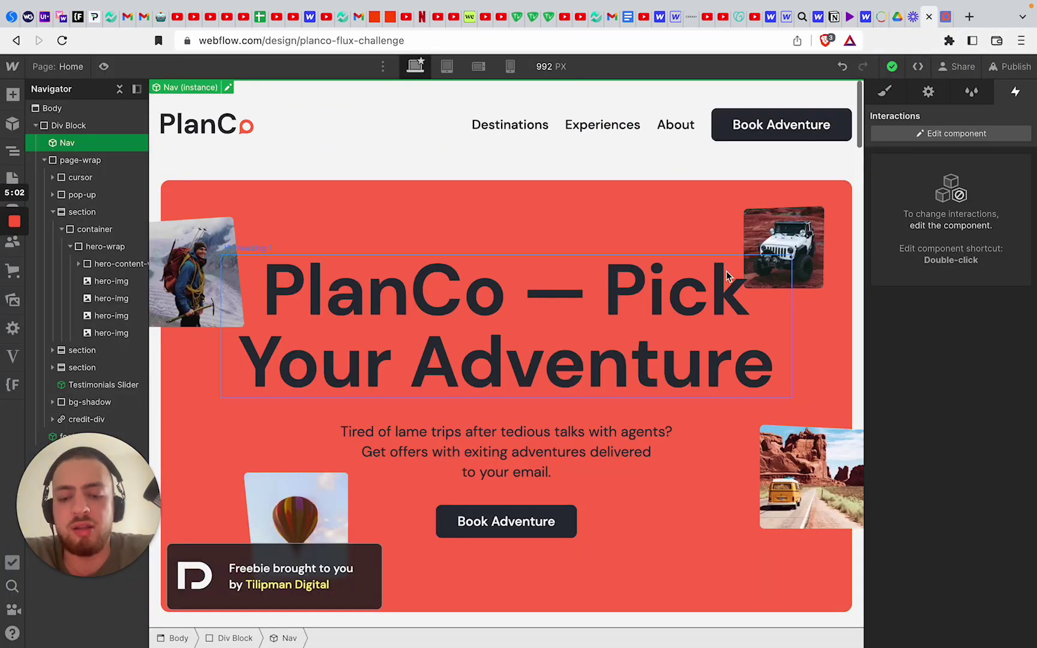
# - Inspect the hero's Heading 1 and the large first card in the Destinations grid
pyautogui.click(658, 353)
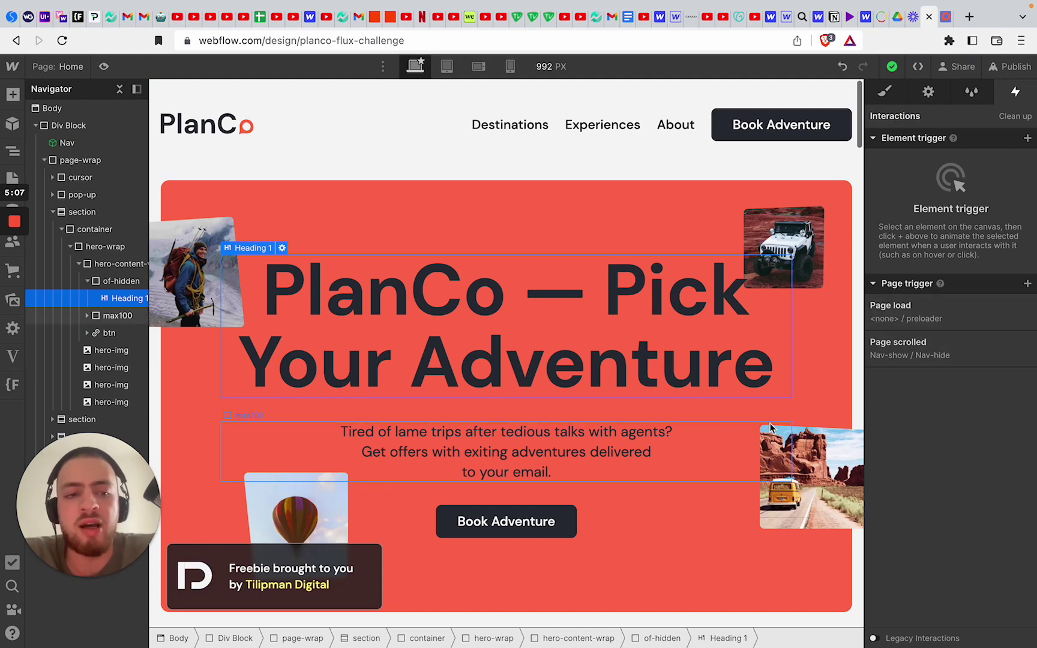
pyautogui.scroll(-8, 772, 428)
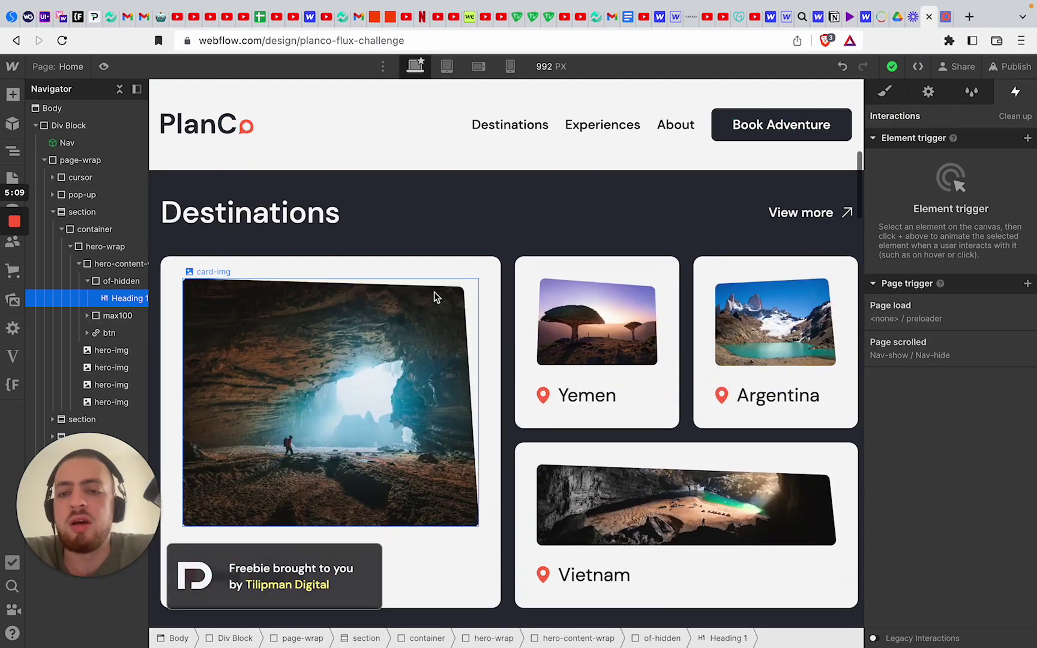
pyautogui.scroll(3, 509, 220)
pyautogui.click(487, 417)
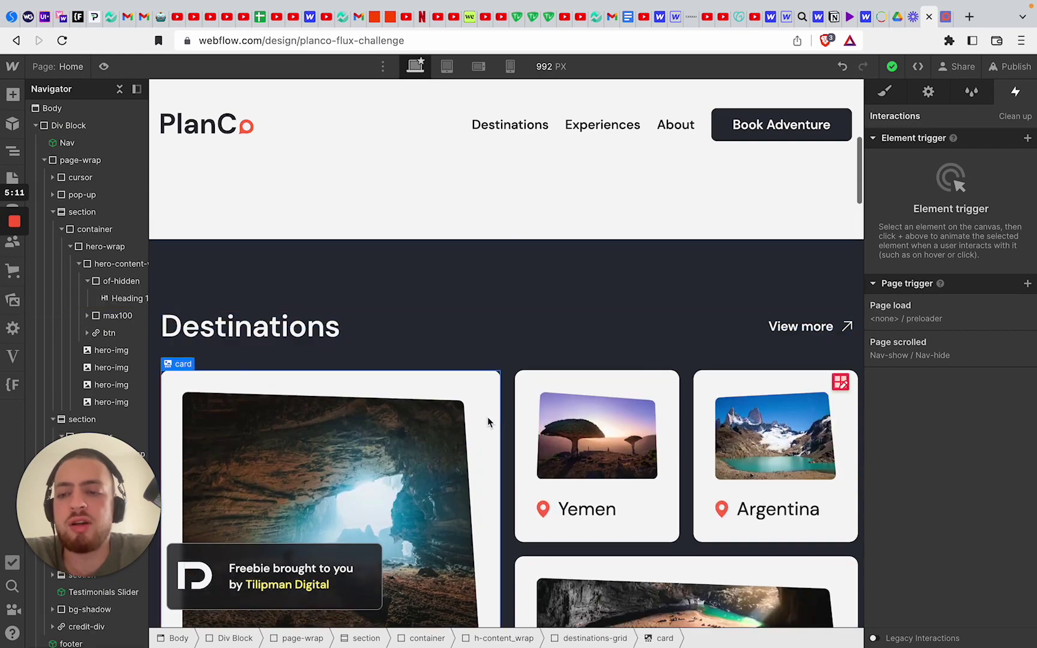
# - Open the Home page settings and examine the .cursor CSS in the Inside <head> tag custom code
pyautogui.press('p')
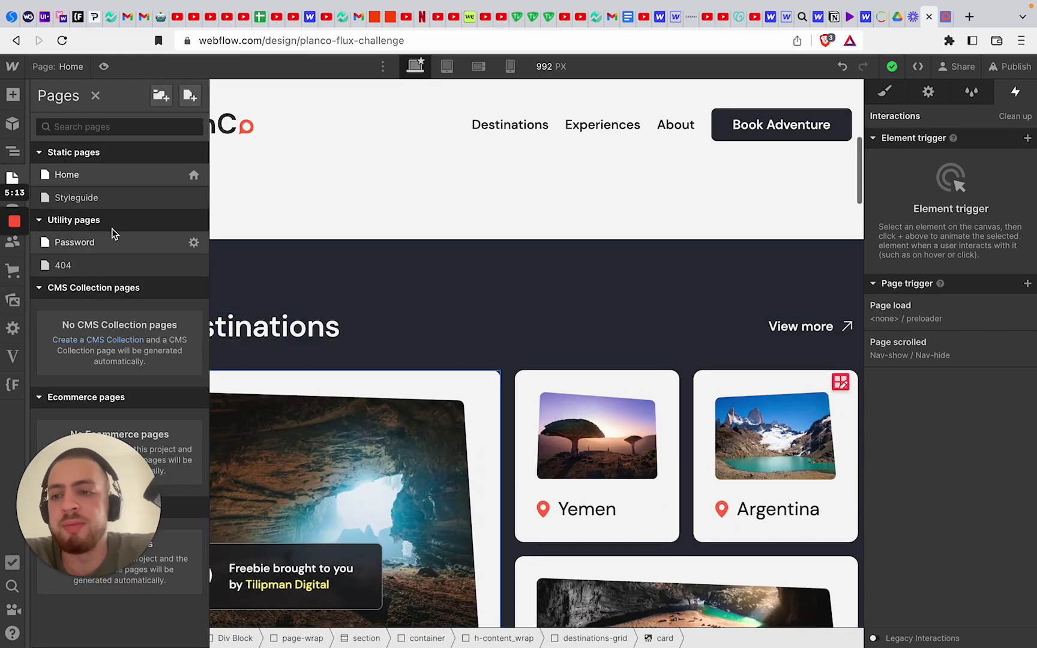
pyautogui.click(194, 175)
pyautogui.scroll(-10, 449, 301)
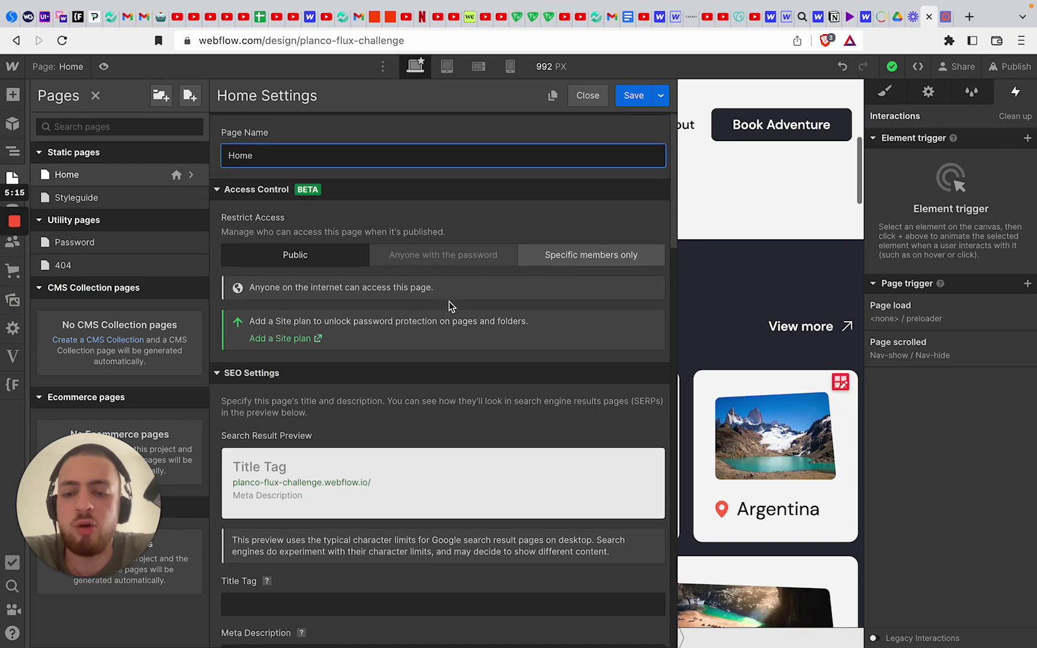
pyautogui.scroll(-10, 449, 301)
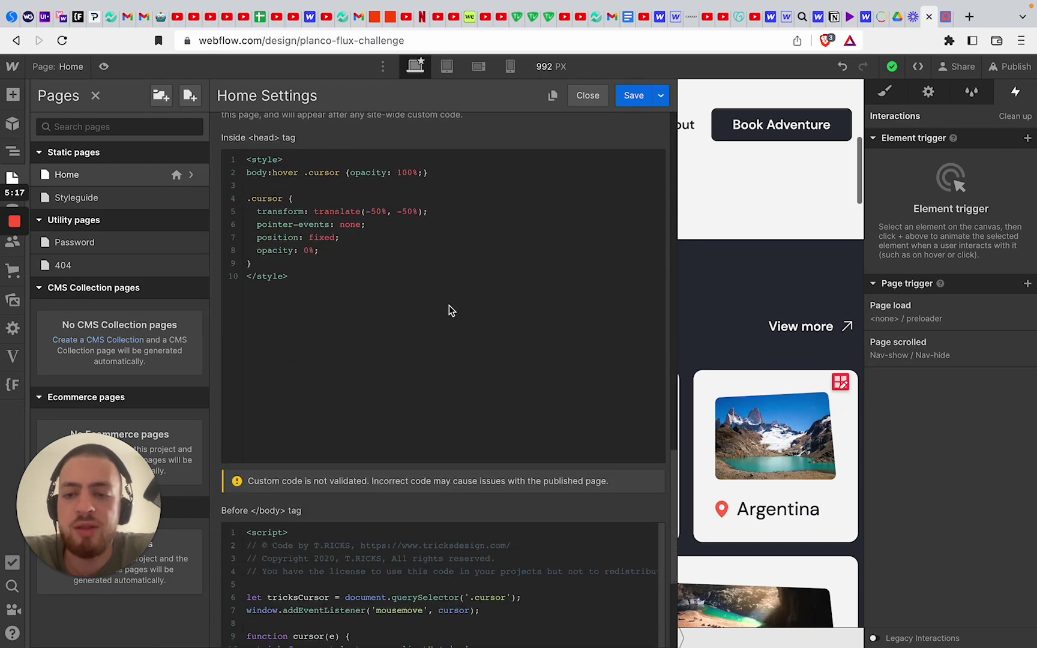
pyautogui.moveTo(349, 258); pyautogui.dragTo(459, 227)
pyautogui.click(269, 146)
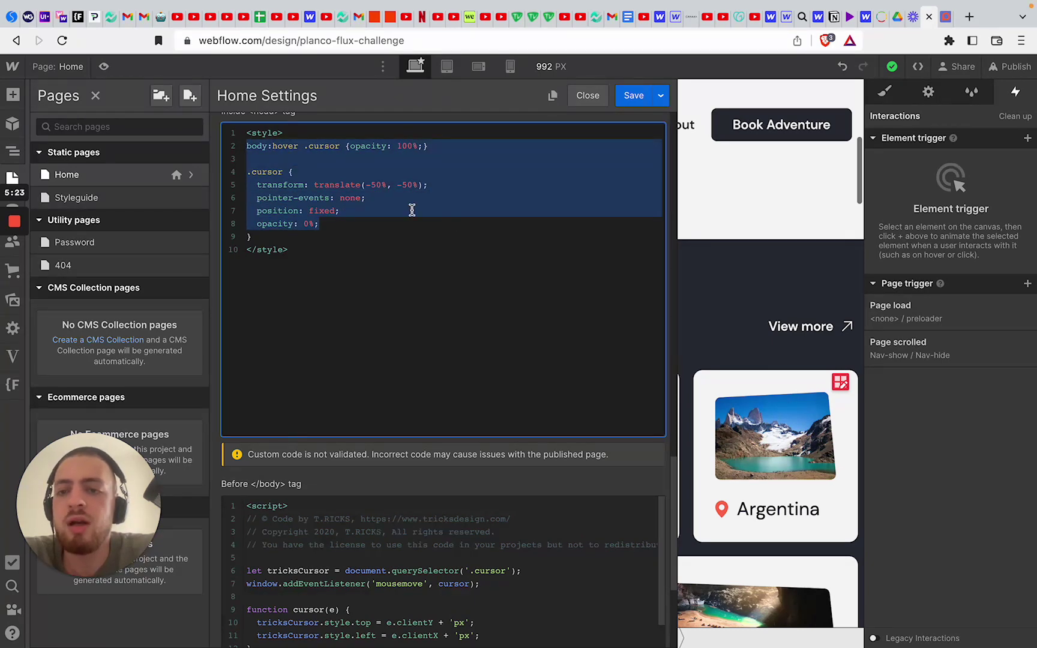
# - Examine the tricksCursor mouse-tracking script in the Before </body> tag code, from its declaration to the mouseleave handler
pyautogui.scroll(-5, 391, 310)
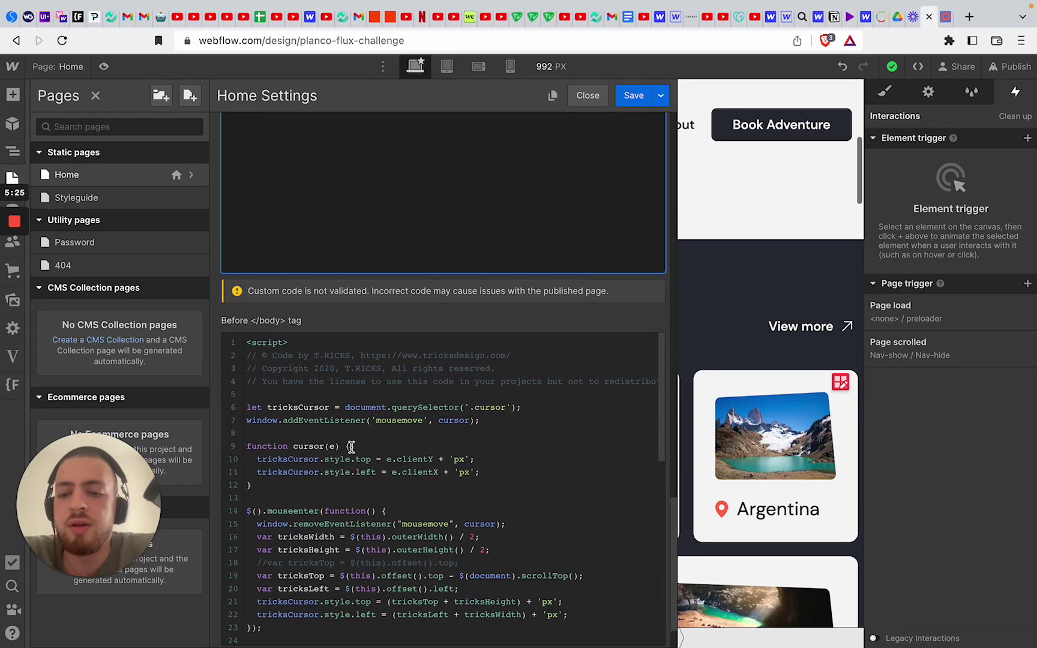
pyautogui.scroll(-5, 348, 445)
pyautogui.scroll(3, 352, 447)
pyautogui.hscroll(-2, 352, 448)
pyautogui.scroll(3, 340, 422)
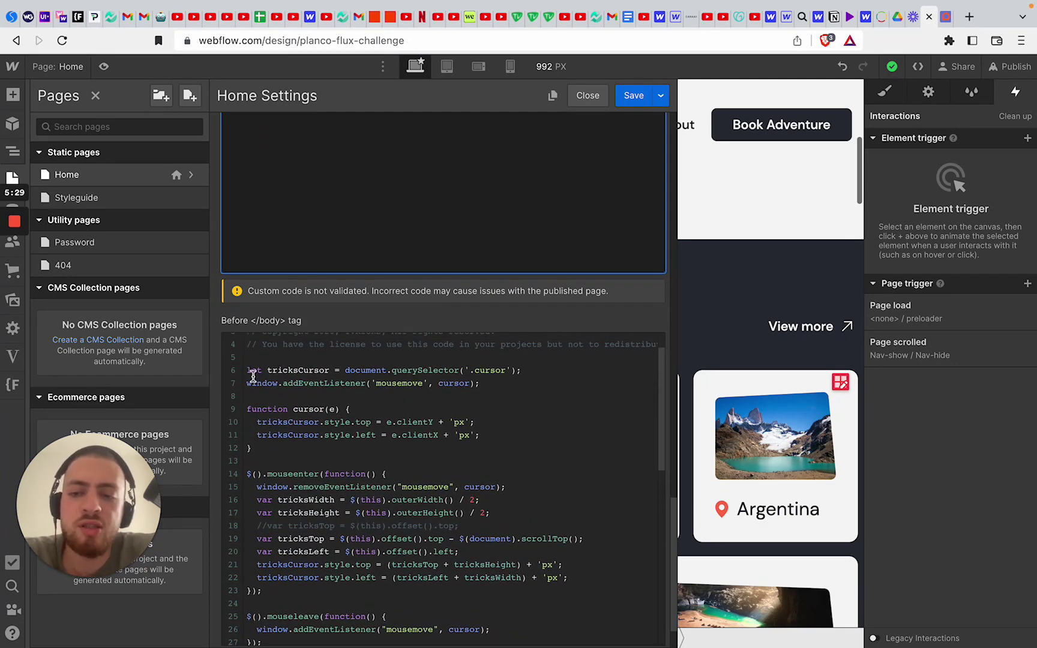
pyautogui.moveTo(251, 372); pyautogui.dragTo(563, 635)
pyautogui.scroll(-6, 560, 633)
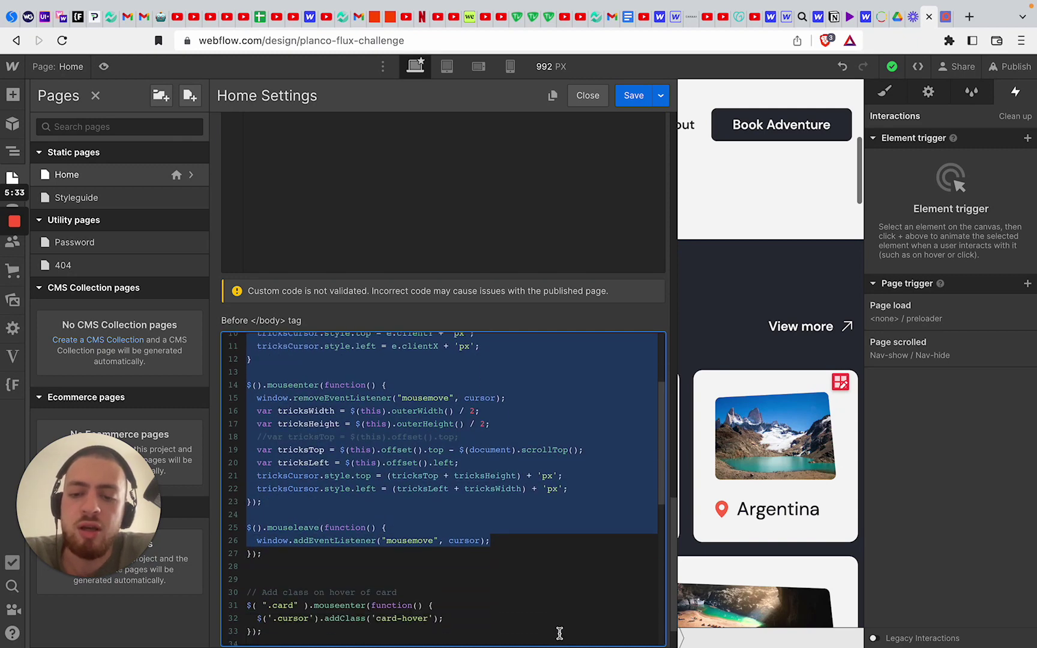
# - Examine the .card mouseenter and mouseleave handlers that add and remove the card-hover class on .cursor
pyautogui.scroll(1, 559, 633)
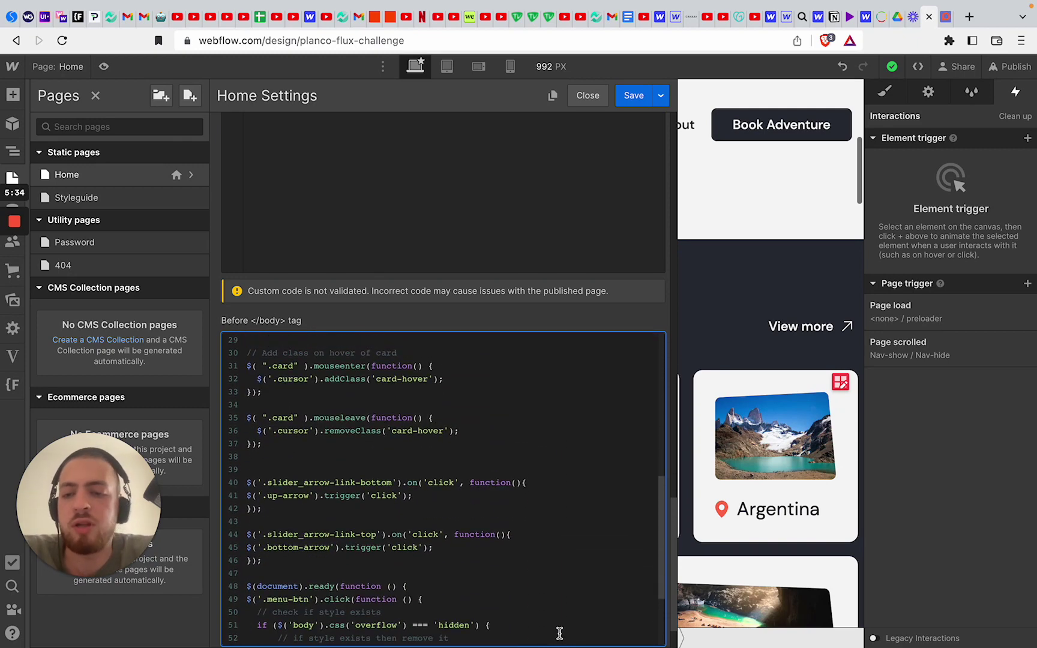
pyautogui.scroll(-1, 541, 444)
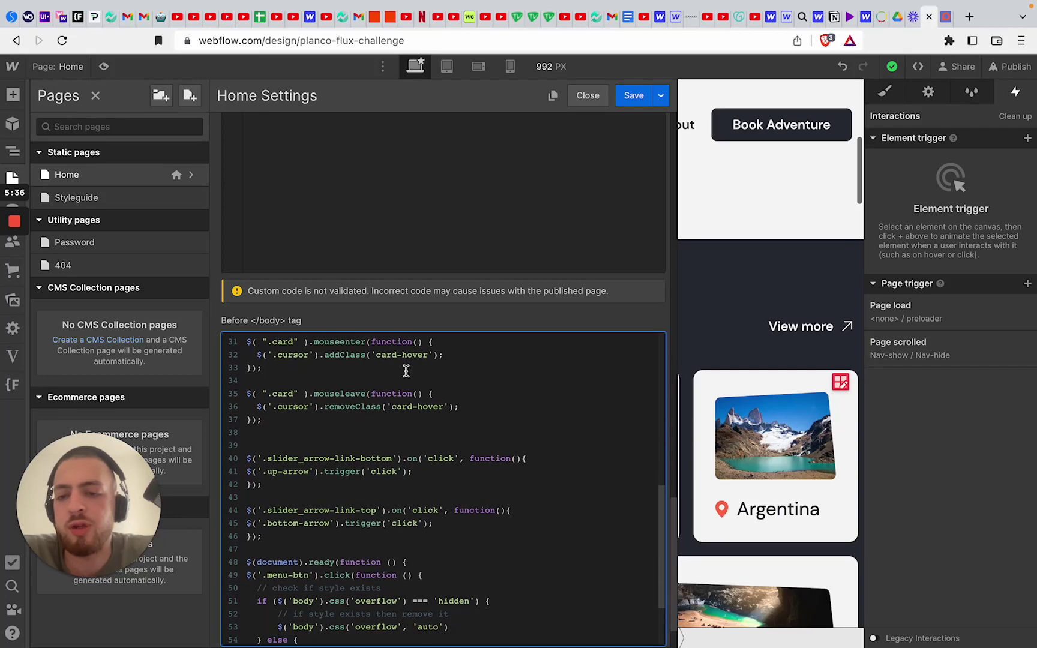
pyautogui.moveTo(248, 343); pyautogui.dragTo(431, 370)
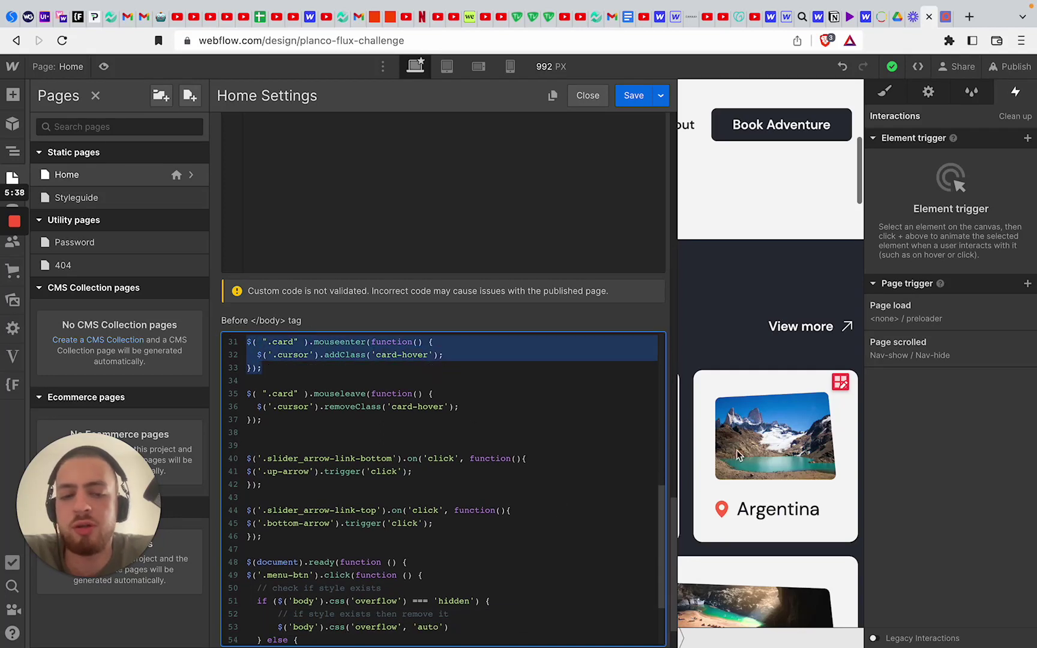
pyautogui.click(438, 389)
# - Review the slider arrow and .menu-btn click handlers in the script, and close the Home settings without saving
pyautogui.scroll(-1, 439, 414)
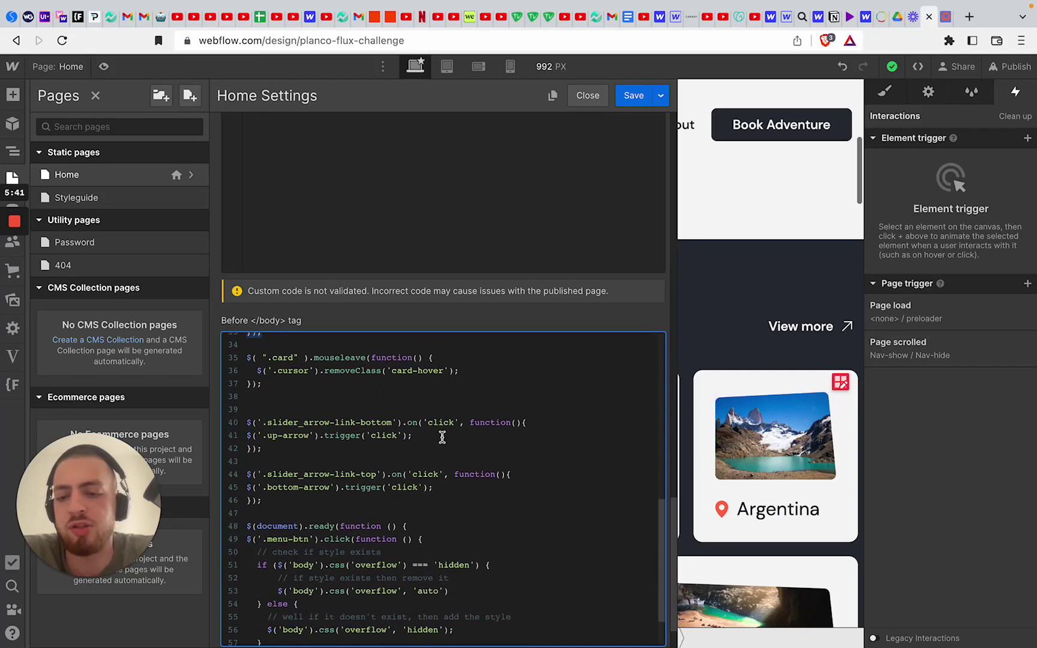
pyautogui.scroll(-1, 443, 438)
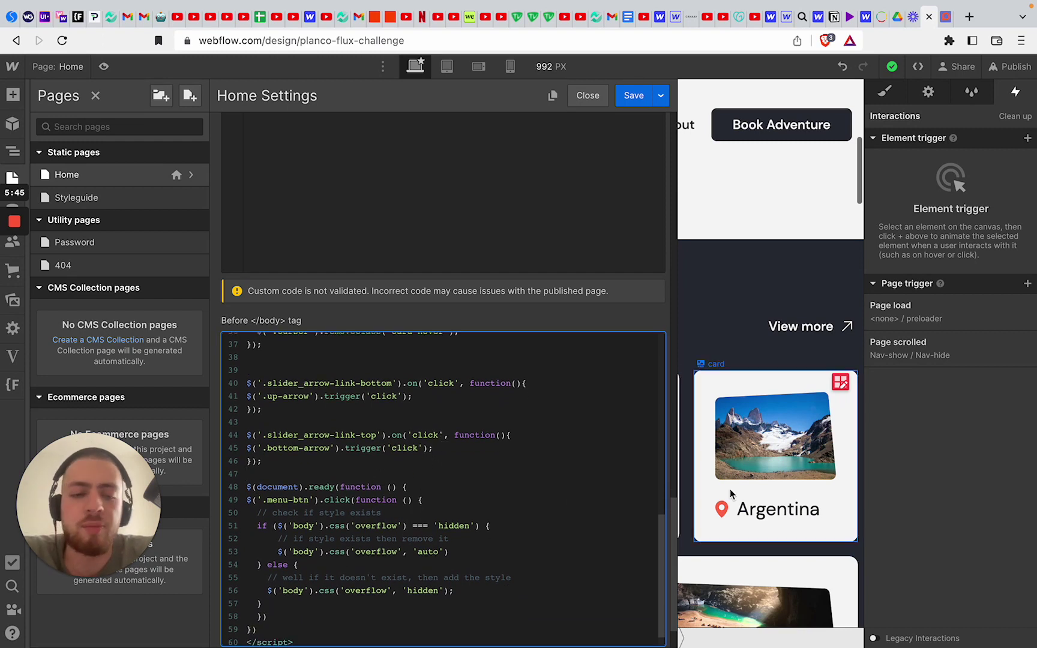
pyautogui.click(315, 475)
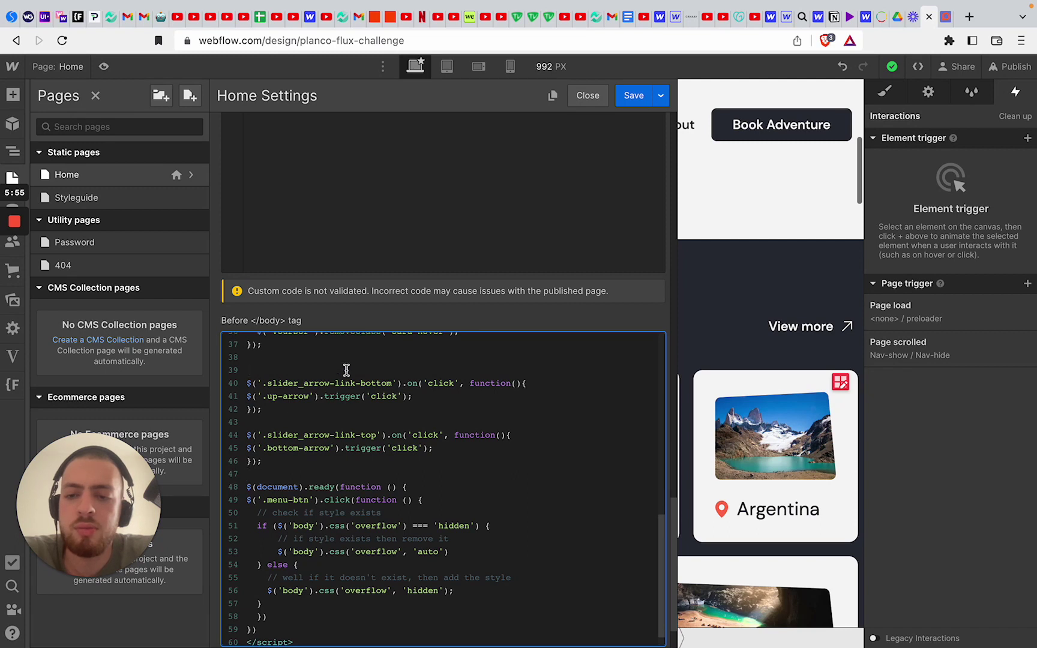
pyautogui.scroll(3, 346, 369)
pyautogui.click(301, 499)
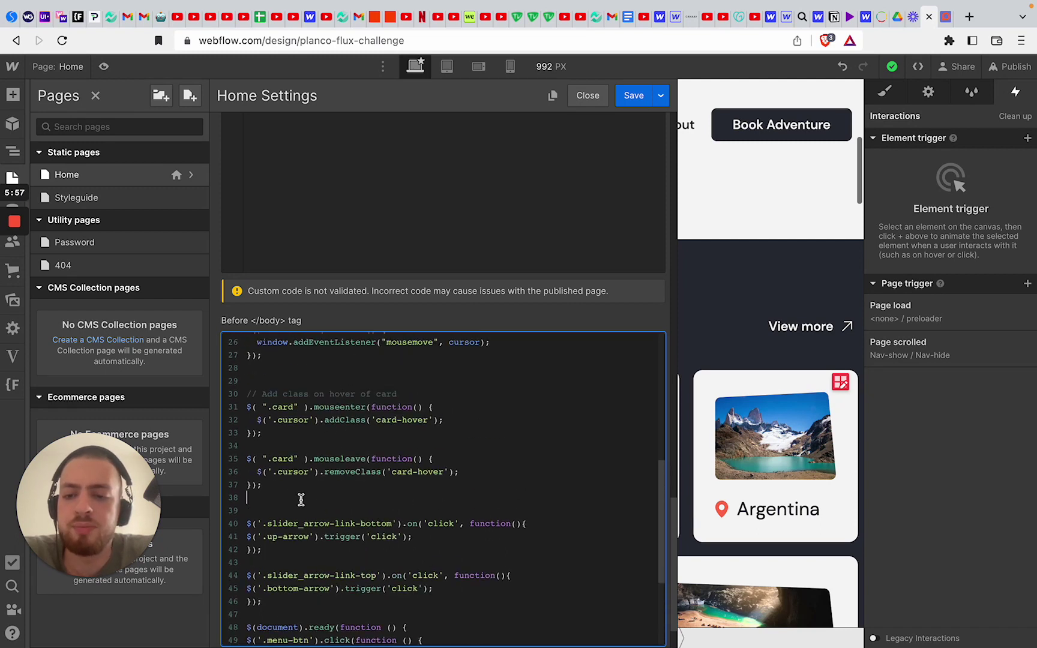
pyautogui.click(622, 101)
pyautogui.click(587, 96)
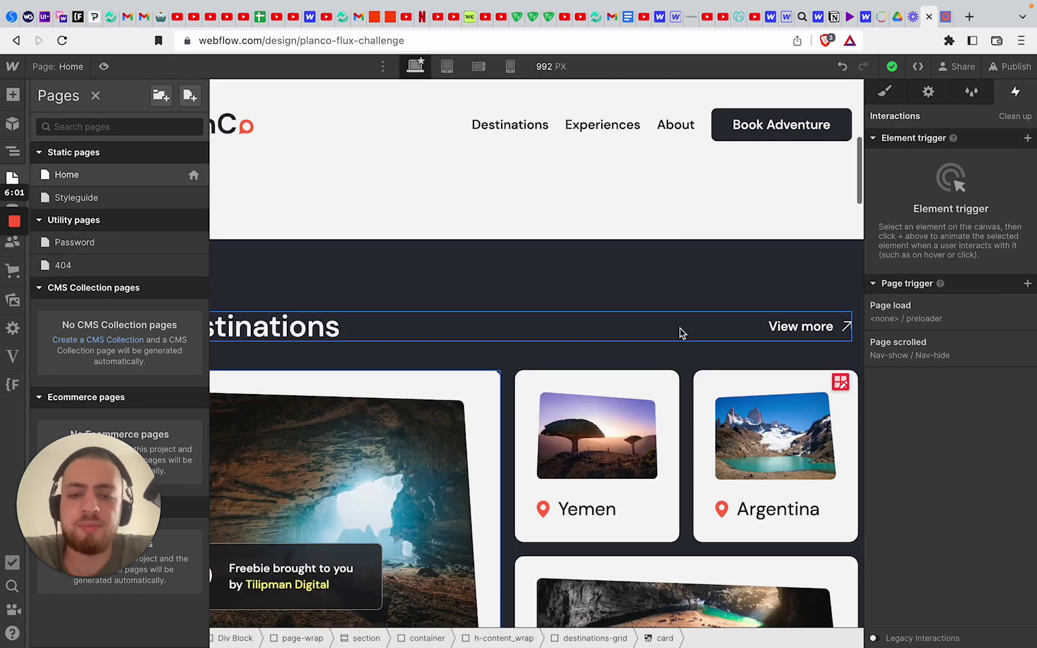
# - Select the "We are premium travel agency" section and look over its heading, text and image
pyautogui.scroll(-5, 680, 333)
pyautogui.scroll(-10, 680, 336)
pyautogui.press('z')
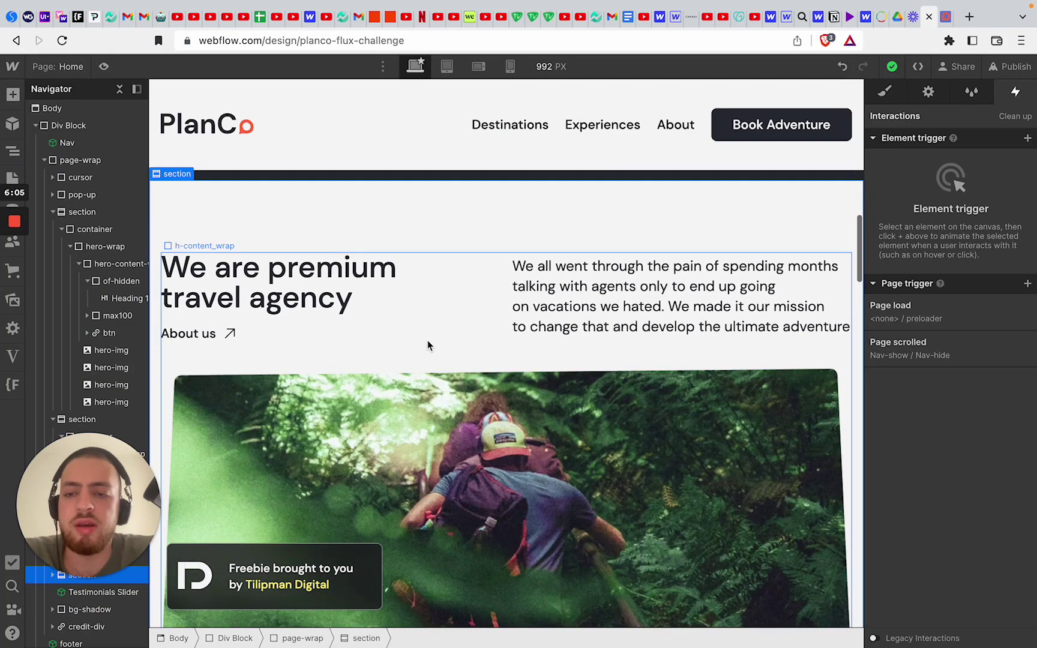
pyautogui.scroll(-8, 427, 341)
pyautogui.scroll(10, 427, 340)
pyautogui.scroll(-2, 427, 341)
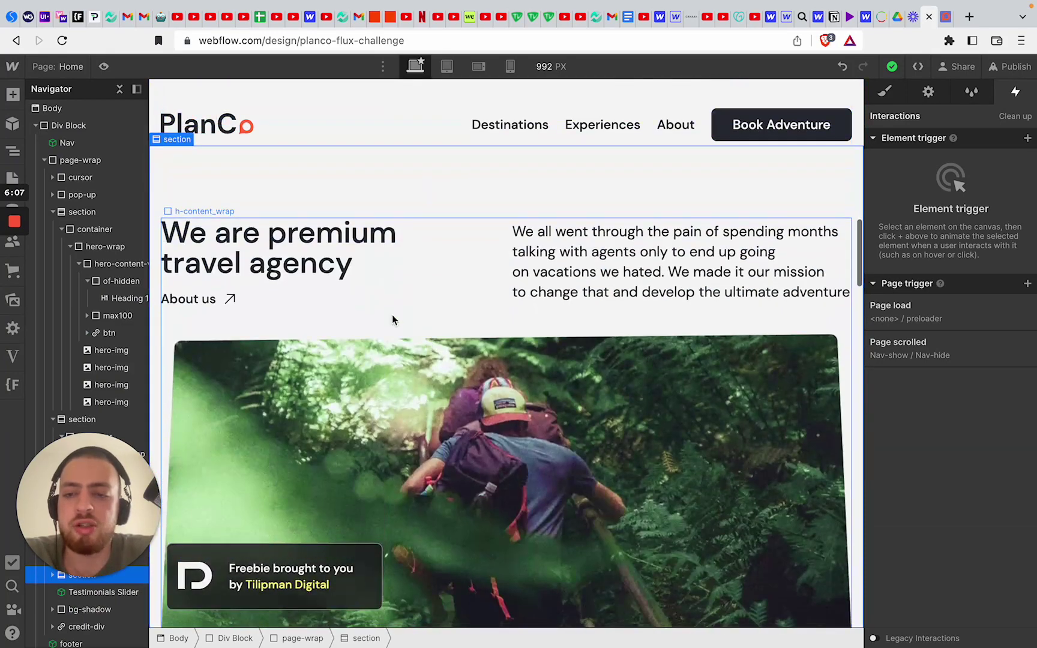
pyautogui.scroll(-3, 463, 426)
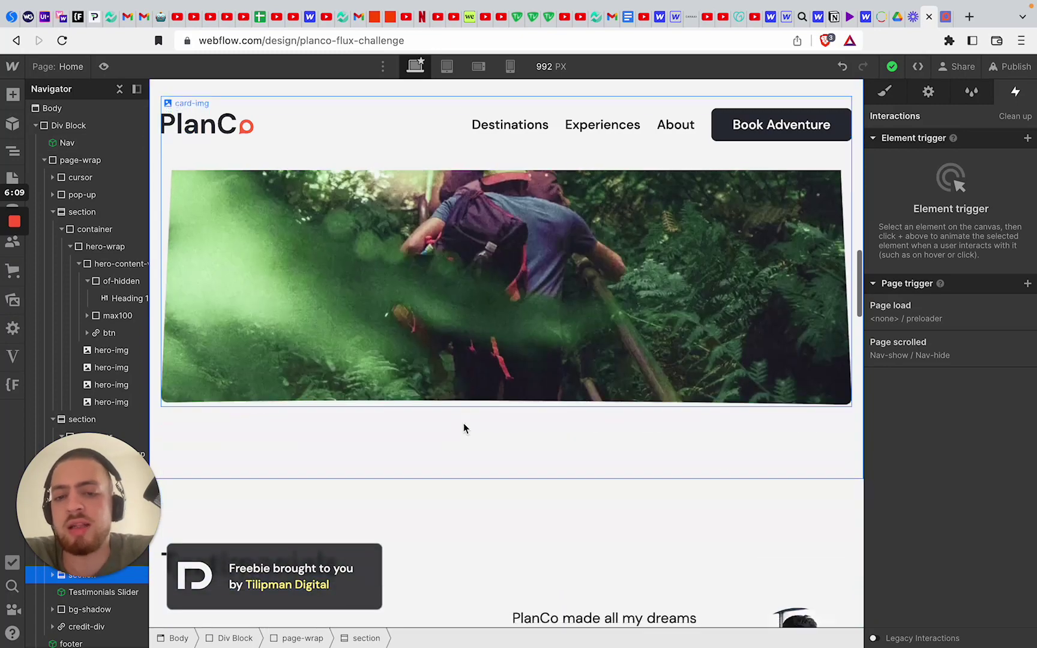
# - Select the Testimonials Slider component instance on the Home page and view its layout
pyautogui.scroll(-3, 463, 423)
pyautogui.click(456, 450)
pyautogui.scroll(-6, 456, 449)
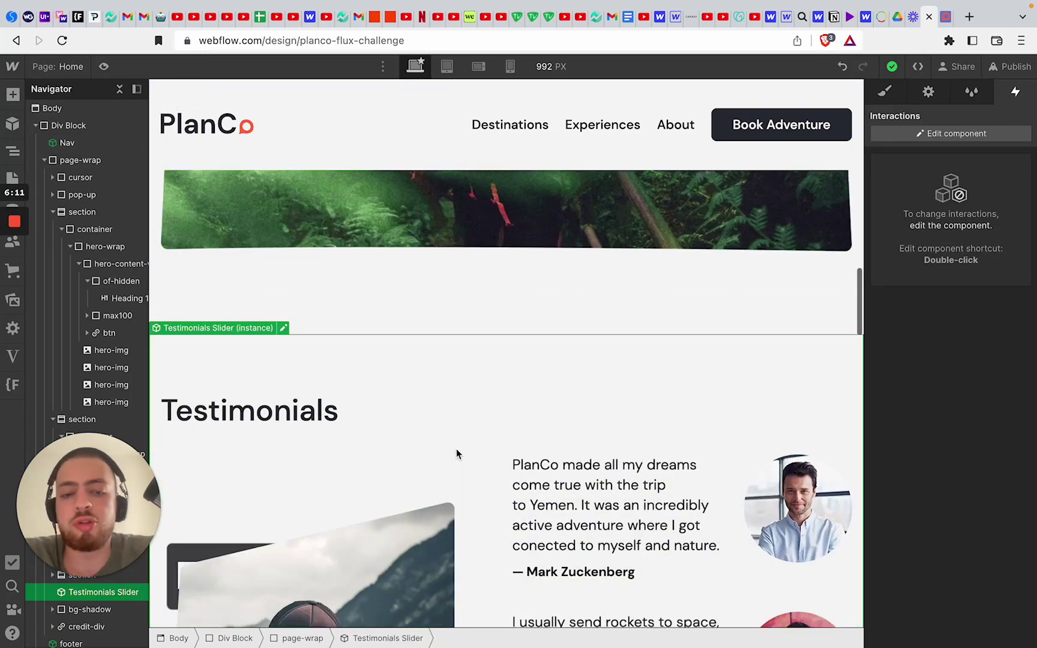
pyautogui.scroll(3, 476, 425)
pyautogui.scroll(-1, 477, 430)
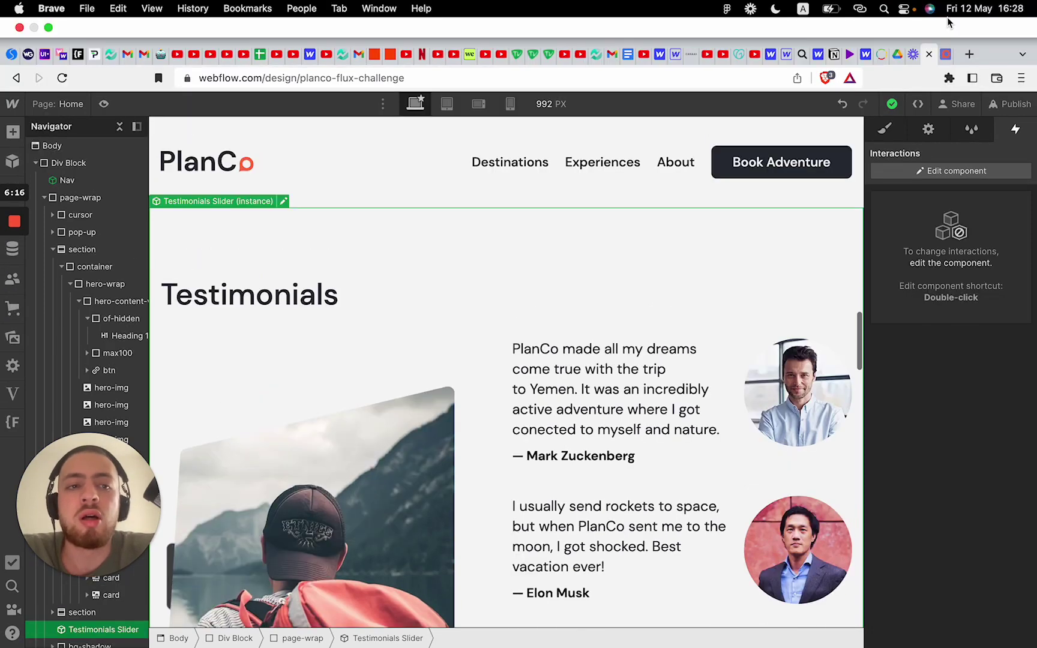
# - Switch to the published site and cycle through the testimonials with the slider's up arrow
pyautogui.click(966, 6)
pyautogui.click(755, 198)
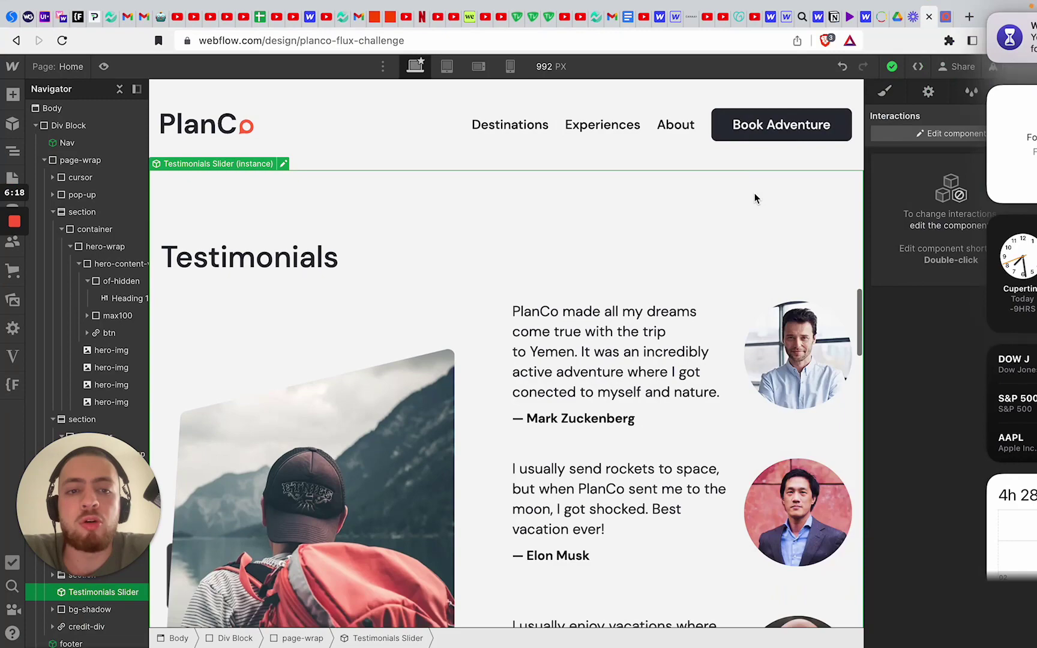
pyautogui.click(945, 17)
pyautogui.scroll(-5, 727, 286)
pyautogui.scroll(-12, 726, 286)
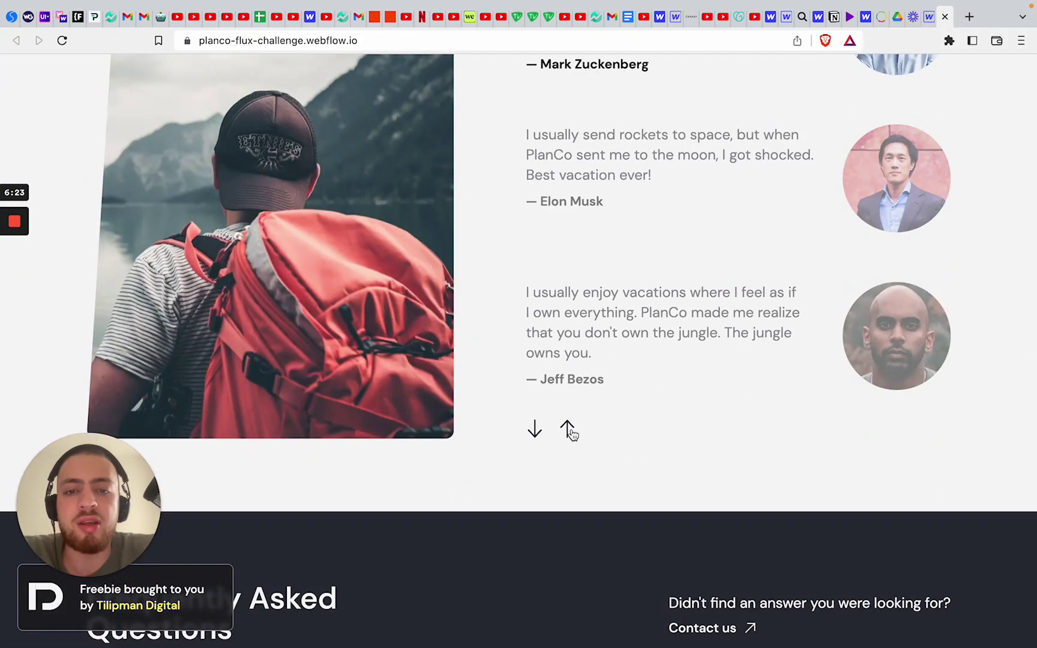
pyautogui.click(568, 430)
pyautogui.click(568, 429)
pyautogui.click(568, 430)
pyautogui.scroll(1, 572, 433)
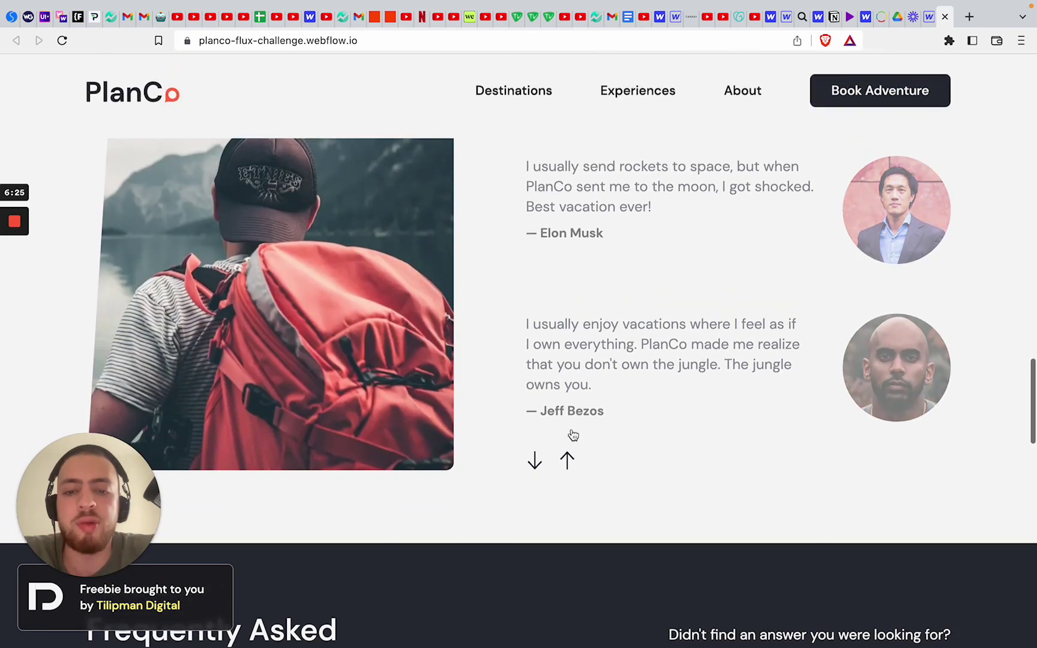
pyautogui.click(567, 460)
pyautogui.scroll(2, 569, 457)
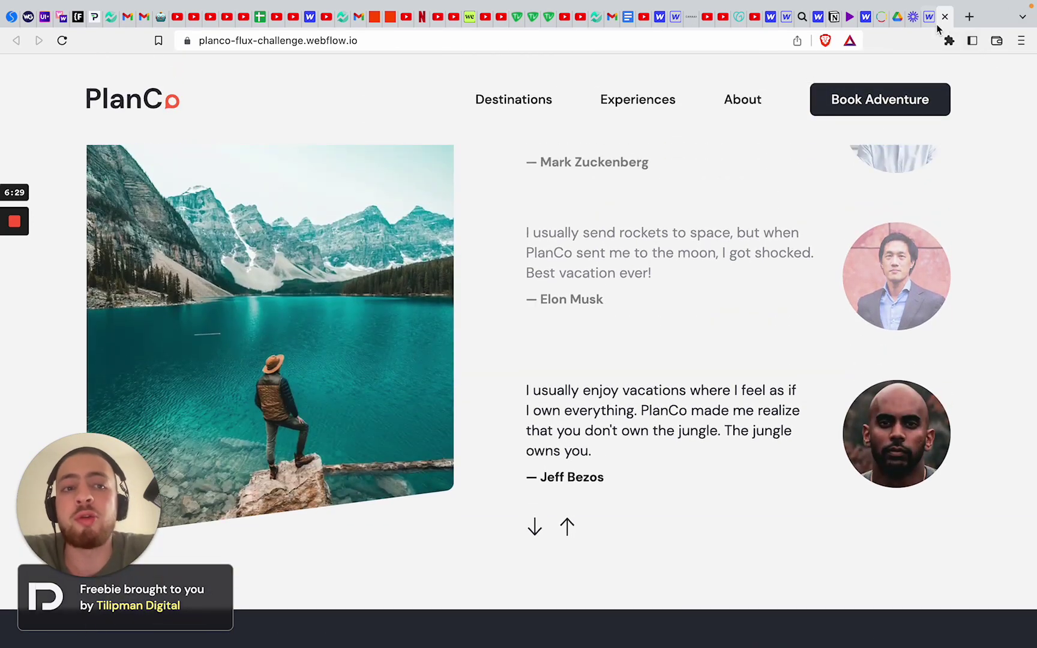
# - Return to the Webflow Designer, open the Testimonials Slider component for editing, and select its review image
pyautogui.click(933, 24)
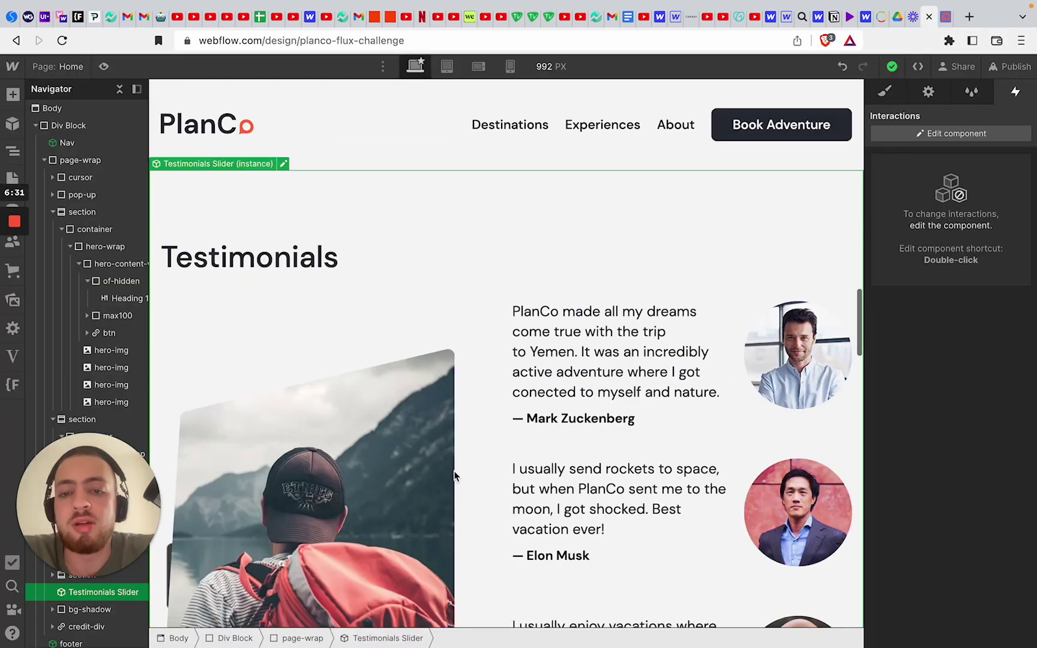
pyautogui.click(1000, 134)
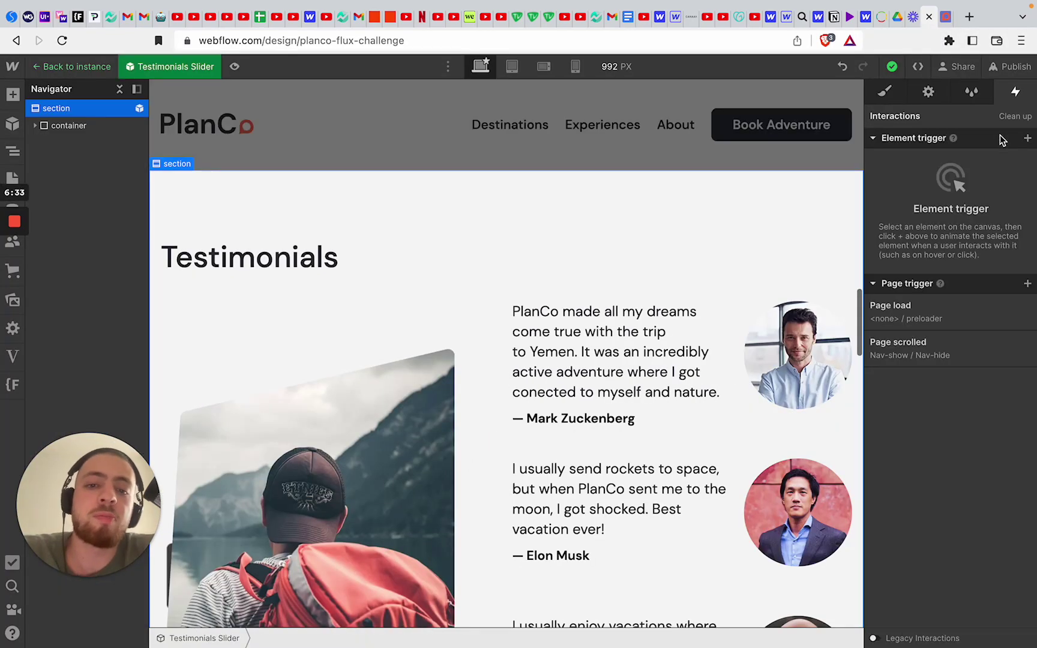
pyautogui.click(427, 345)
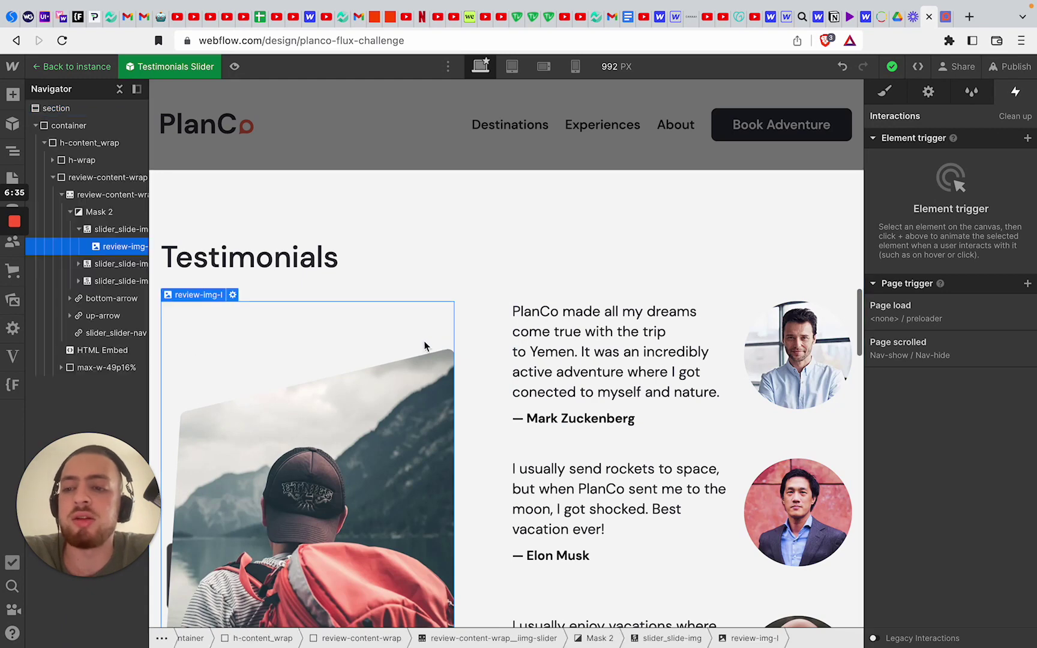
# - Select the image slider and review the .slider_slide transform override in the HTML Embed beneath it, closing the code editor without changes
pyautogui.click(75, 195)
pyautogui.click(62, 196)
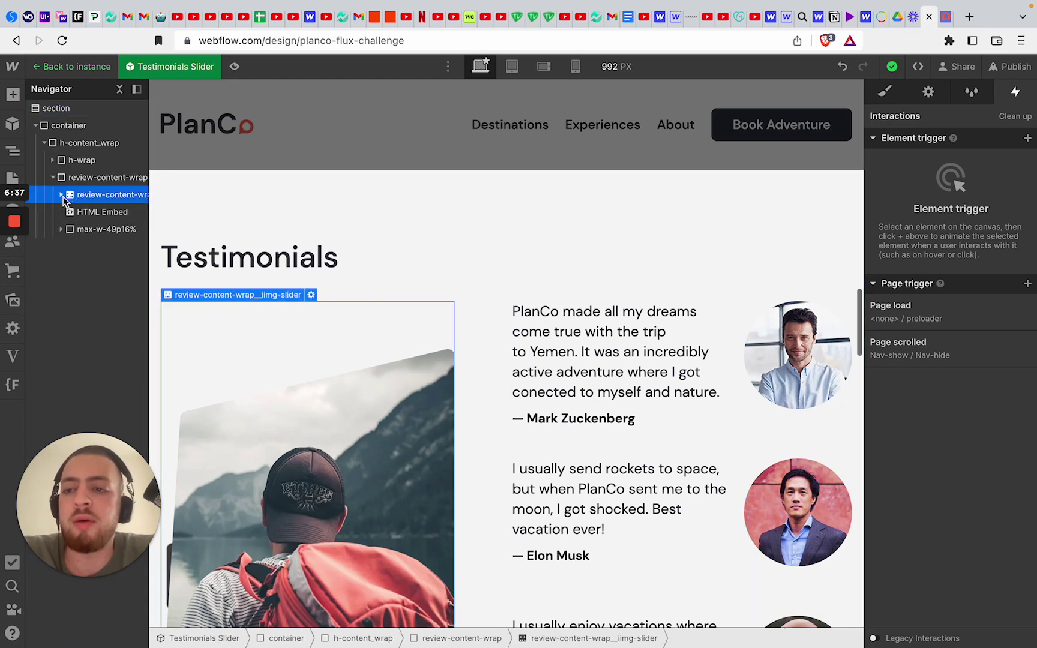
pyautogui.doubleClick(83, 214)
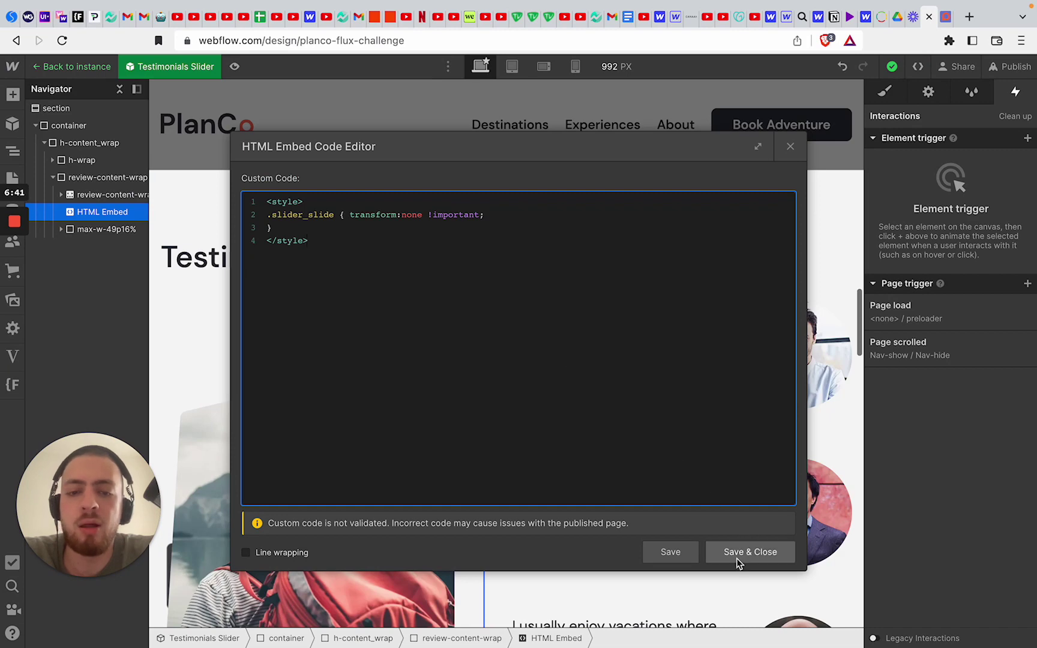
pyautogui.click(737, 554)
# - Inspect slider_component inside max-w-49p16% by selecting it and its down and up arrow images
pyautogui.click(60, 230)
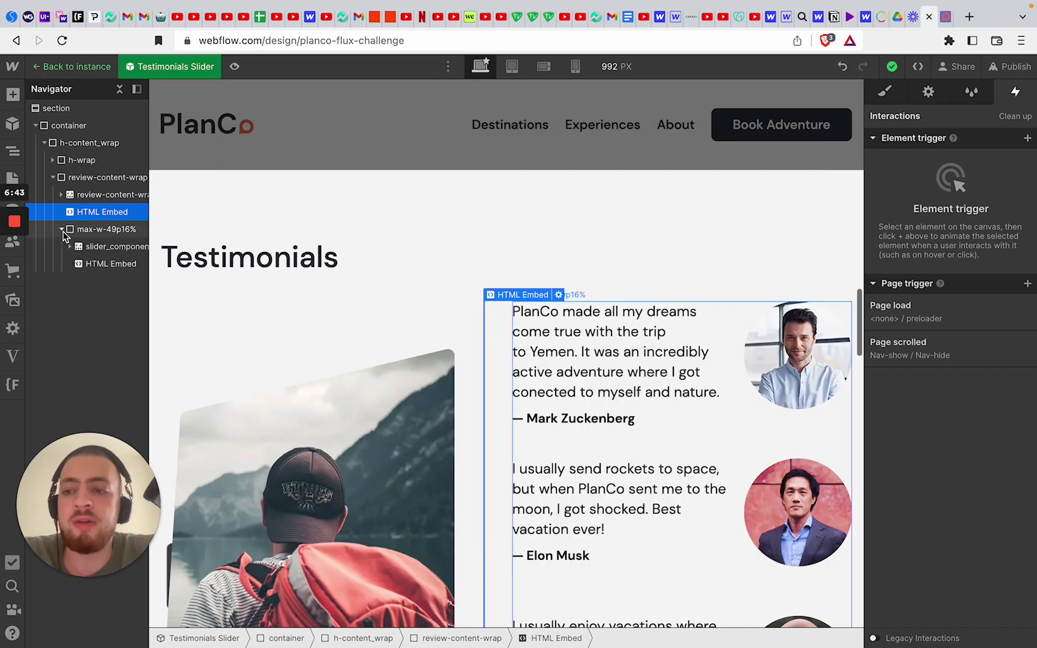
pyautogui.click(94, 254)
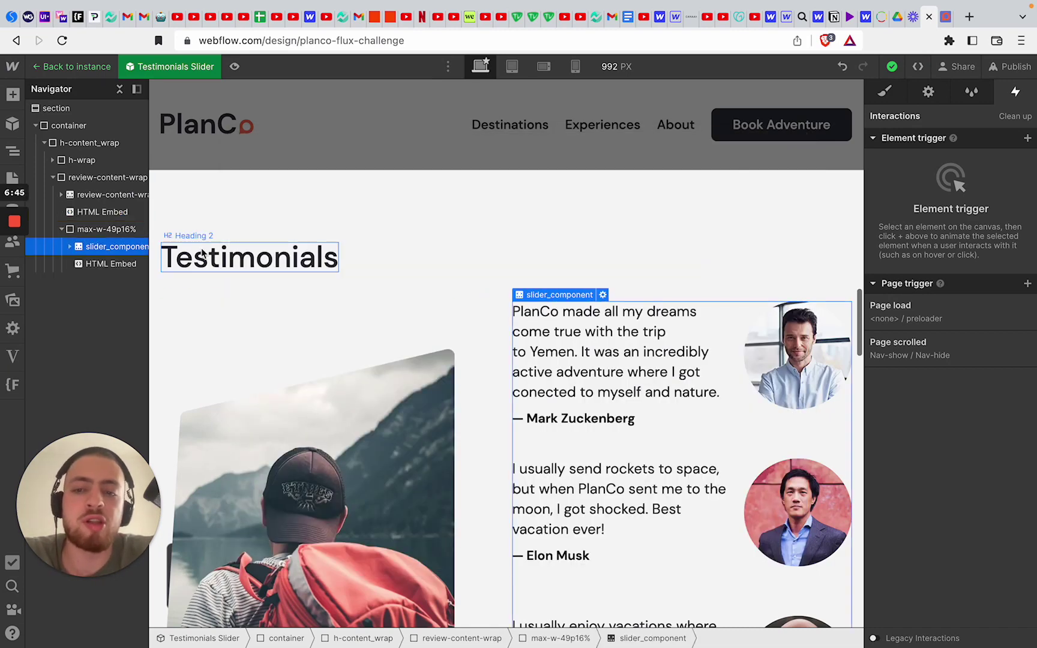
pyautogui.scroll(-5, 531, 433)
pyautogui.click(521, 469)
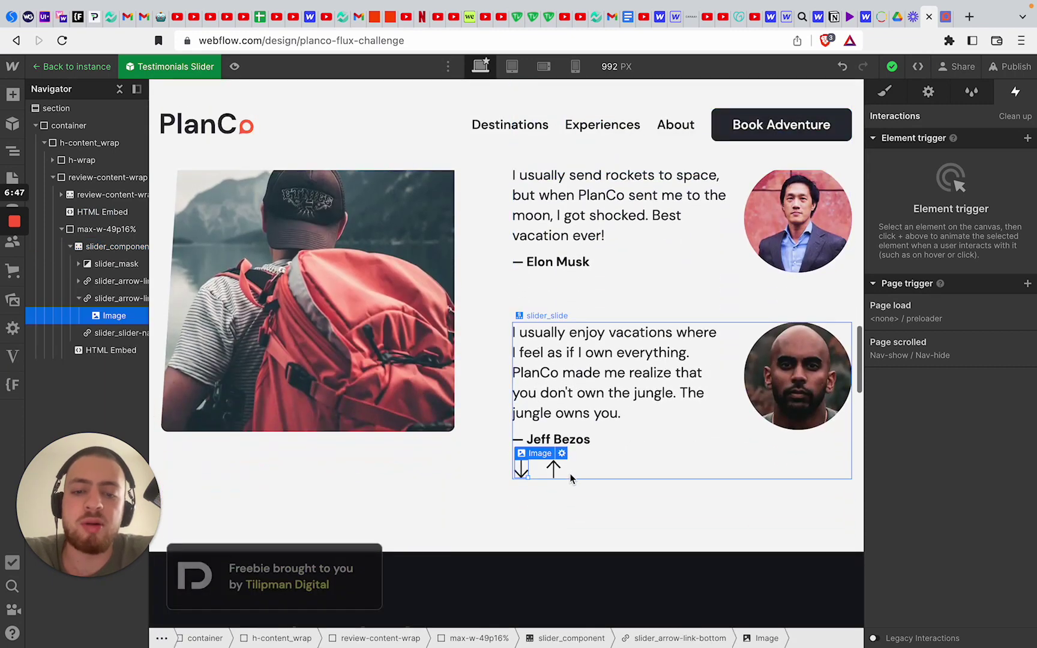
pyautogui.click(553, 468)
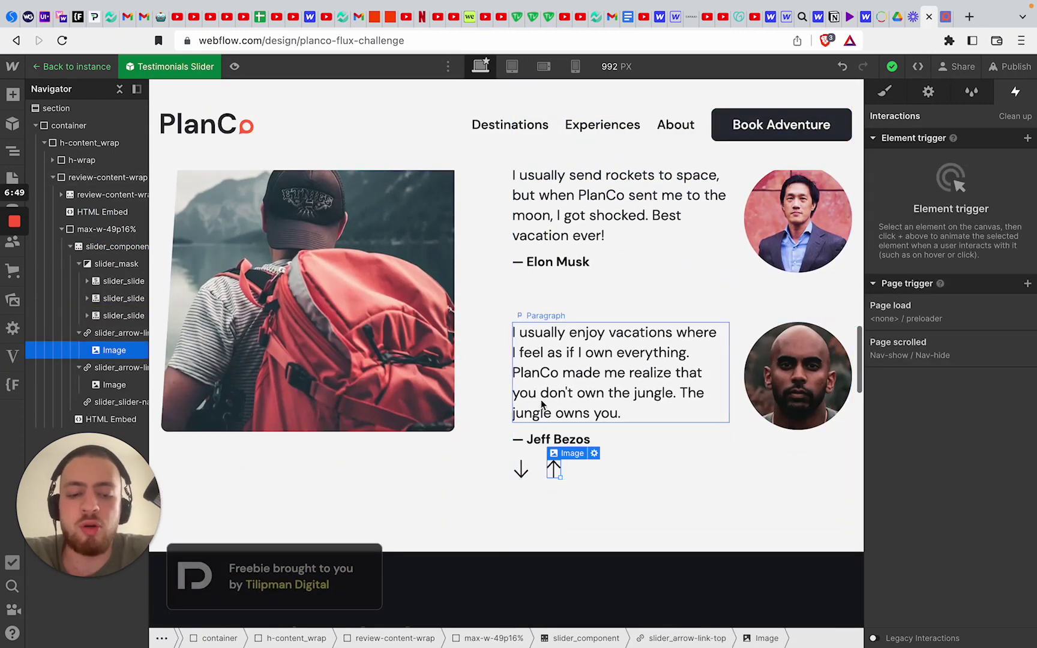
# - Highlight the .slider_arrow-link-bottom and .slider_arrow-link-top click handlers in the Home page's before-body custom code, and save the page settings
pyautogui.press('p')
pyautogui.click(193, 176)
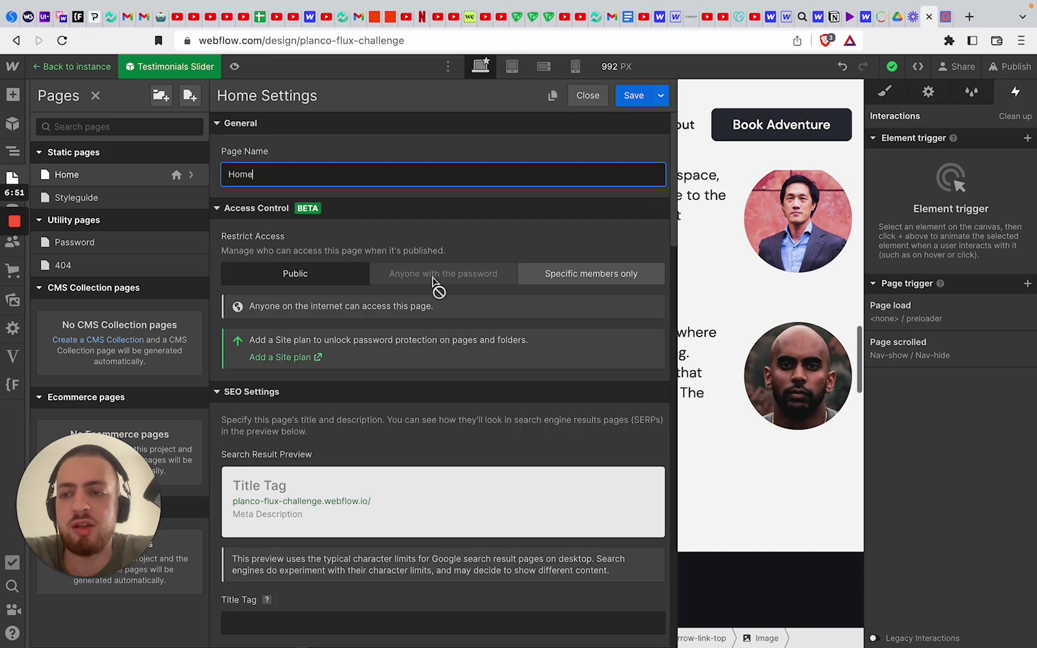
pyautogui.scroll(-15, 477, 324)
pyautogui.scroll(-5, 477, 316)
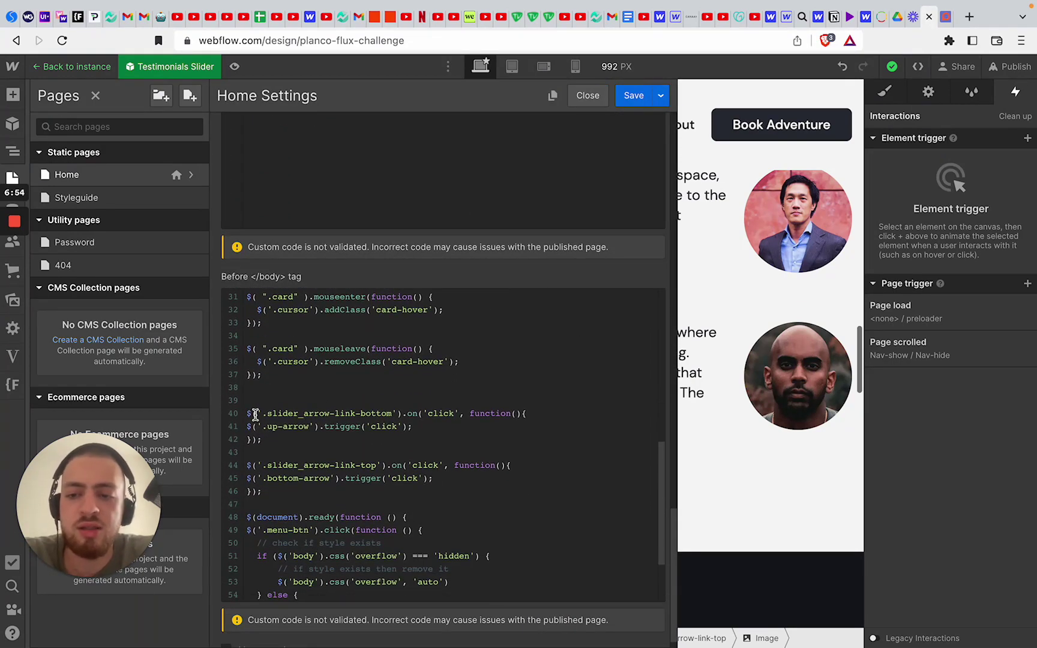
pyautogui.moveTo(254, 415); pyautogui.dragTo(366, 489)
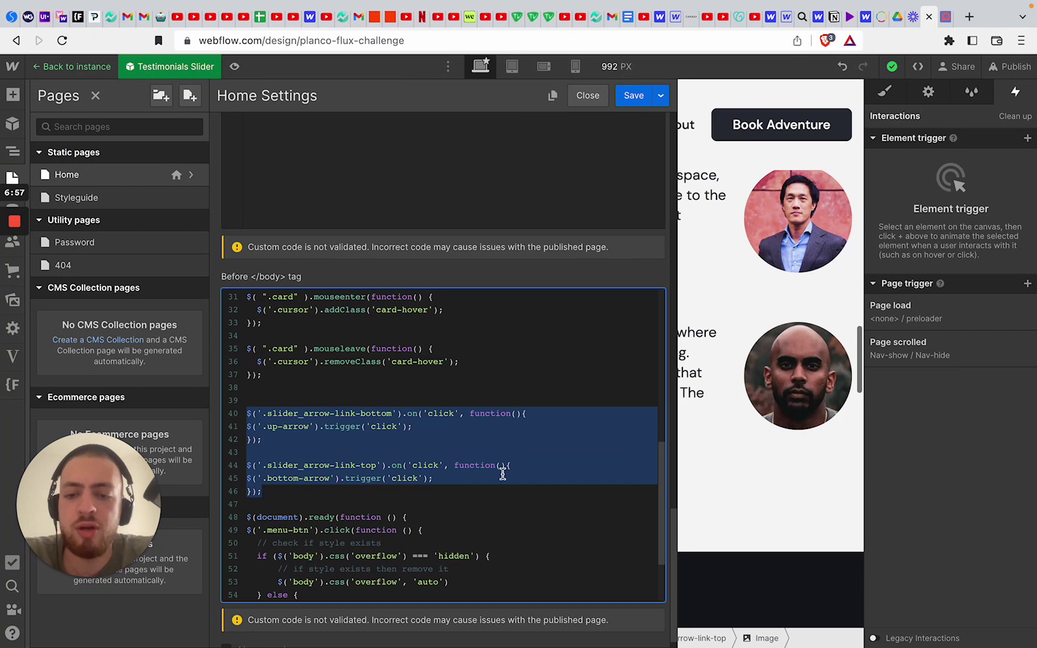
pyautogui.click(634, 95)
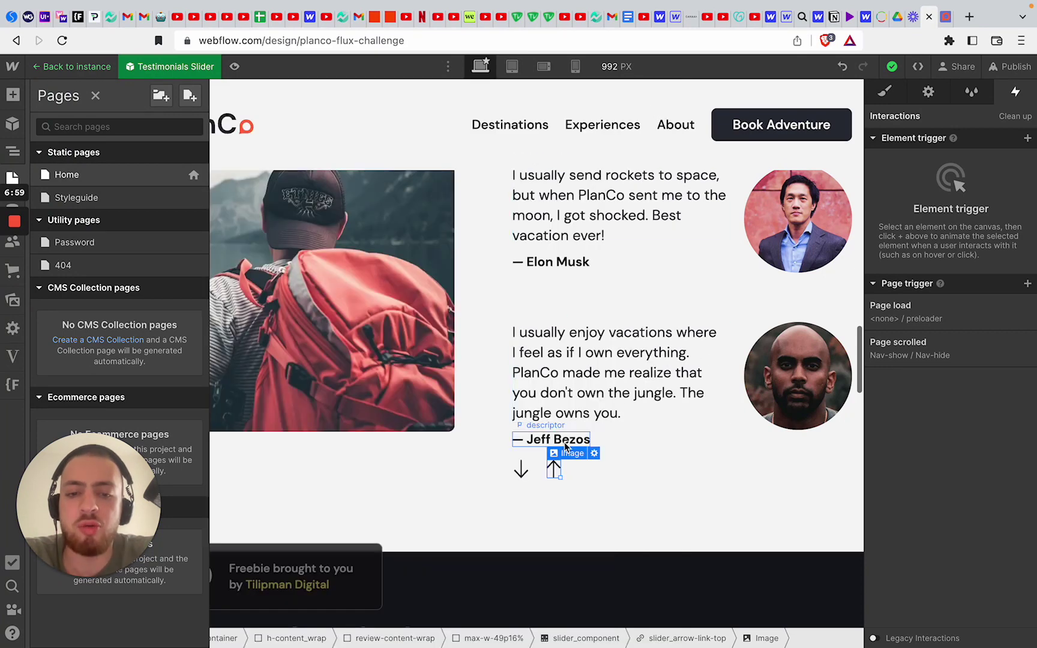
# - Go back to the Navigator and select the testimonial slider's down arrow image
pyautogui.press('z')
pyautogui.click(526, 474)
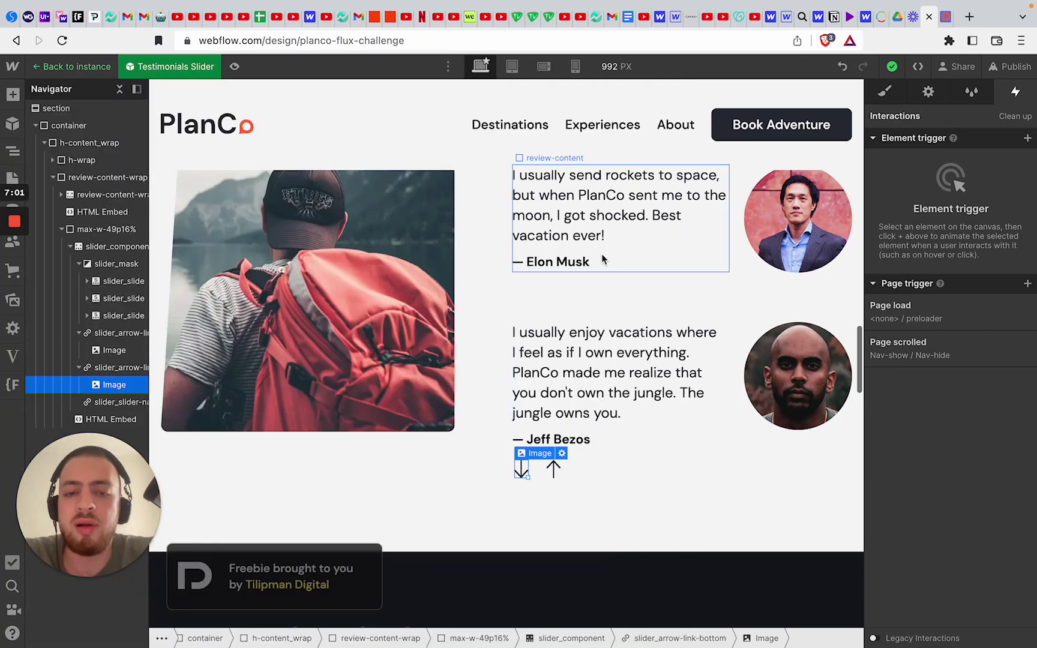
pyautogui.scroll(3, 602, 259)
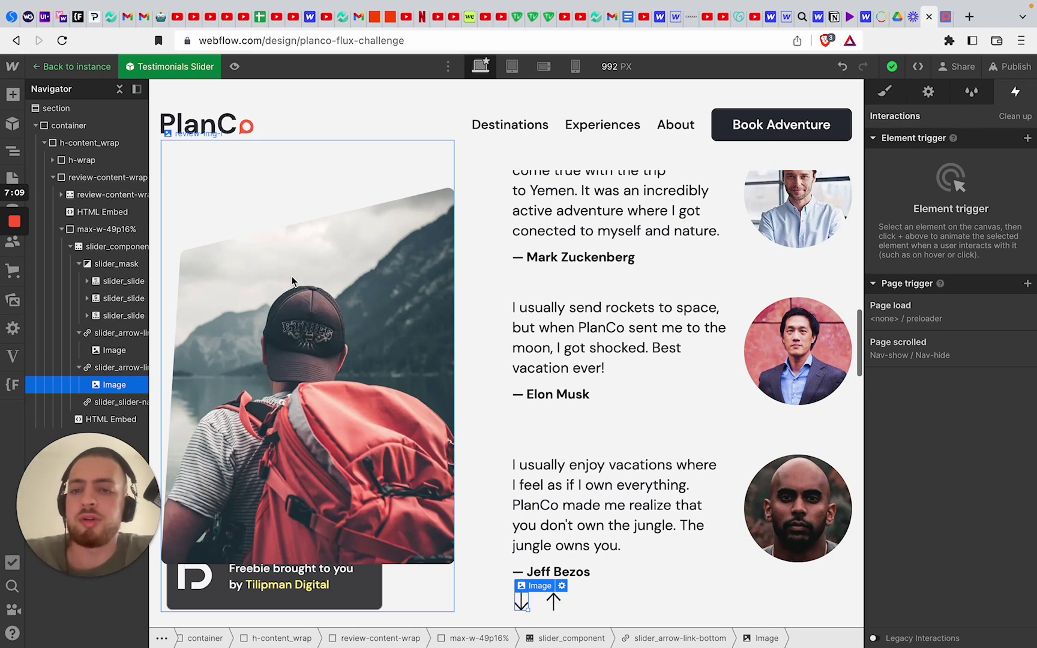
# - Review the two opacity actions of the Slide-in-view animation on the first testimonial's slider_slide, and close the animation
pyautogui.scroll(2, 291, 279)
pyautogui.click(135, 285)
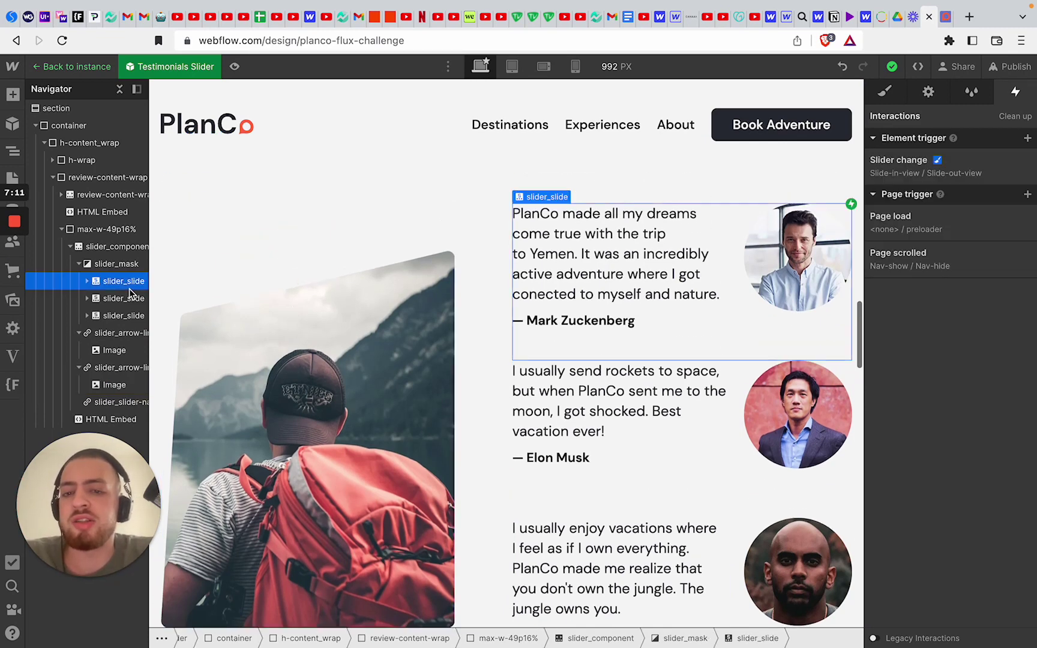
pyautogui.click(117, 247)
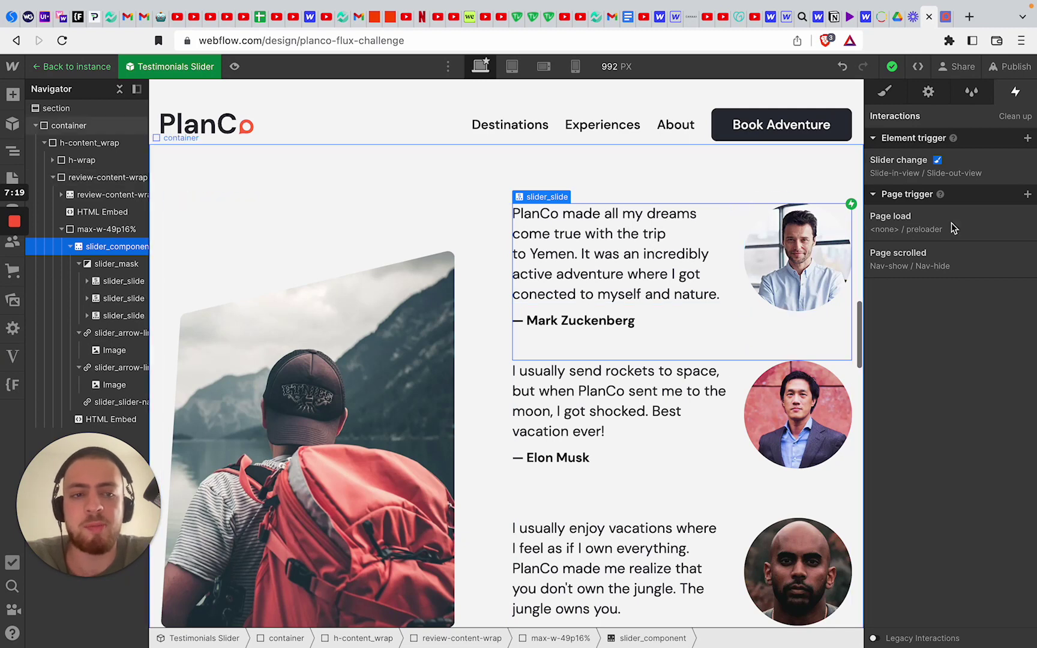
pyautogui.click(972, 180)
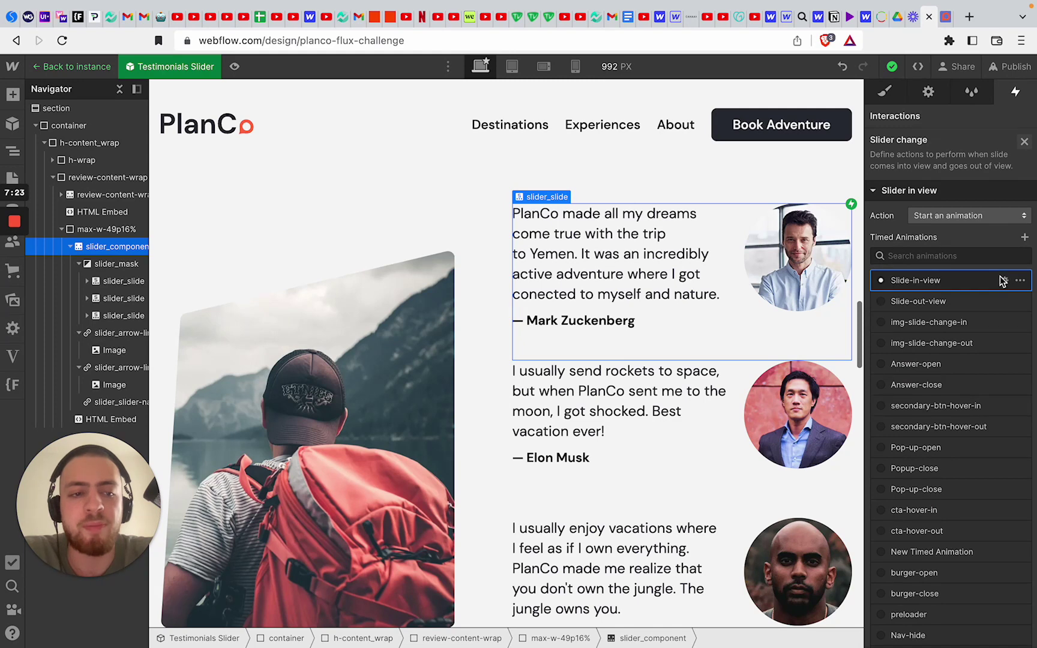
pyautogui.click(1002, 281)
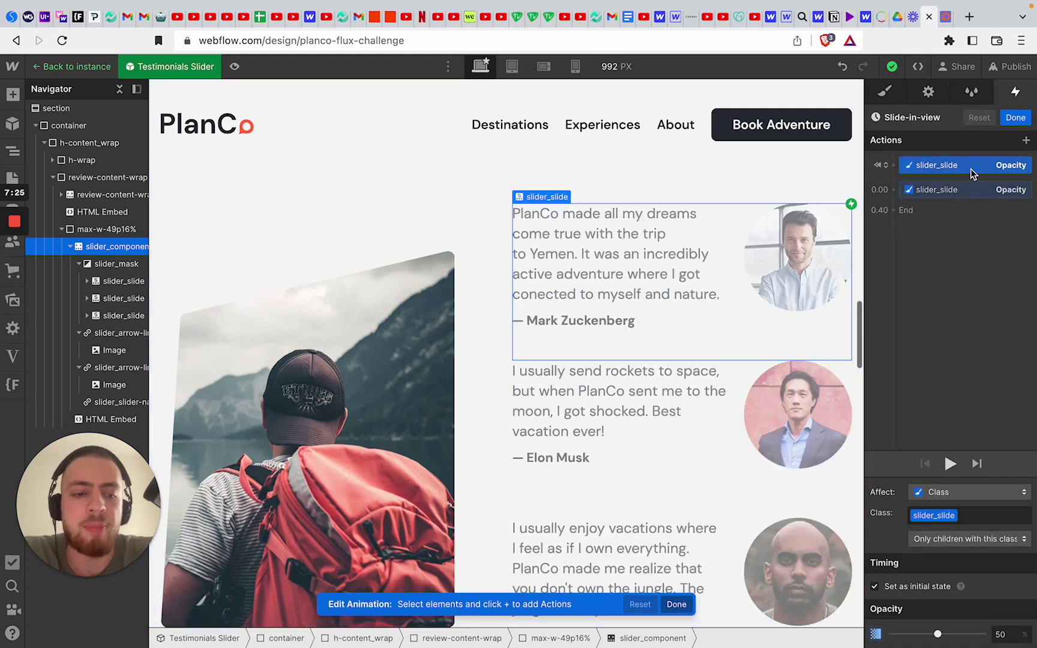
pyautogui.click(947, 190)
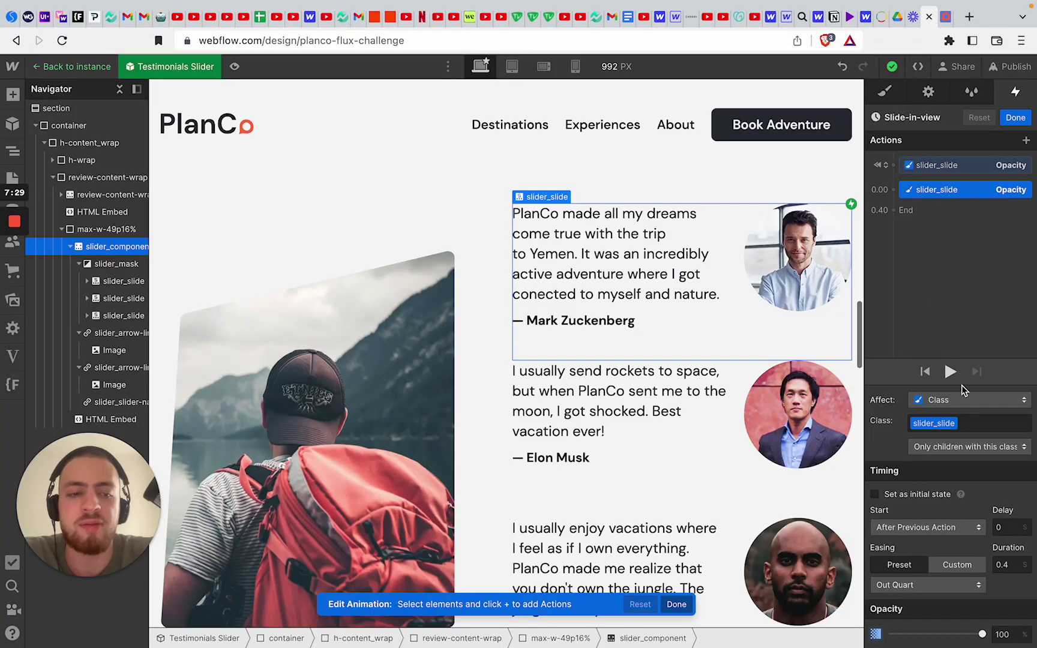
pyautogui.click(1015, 117)
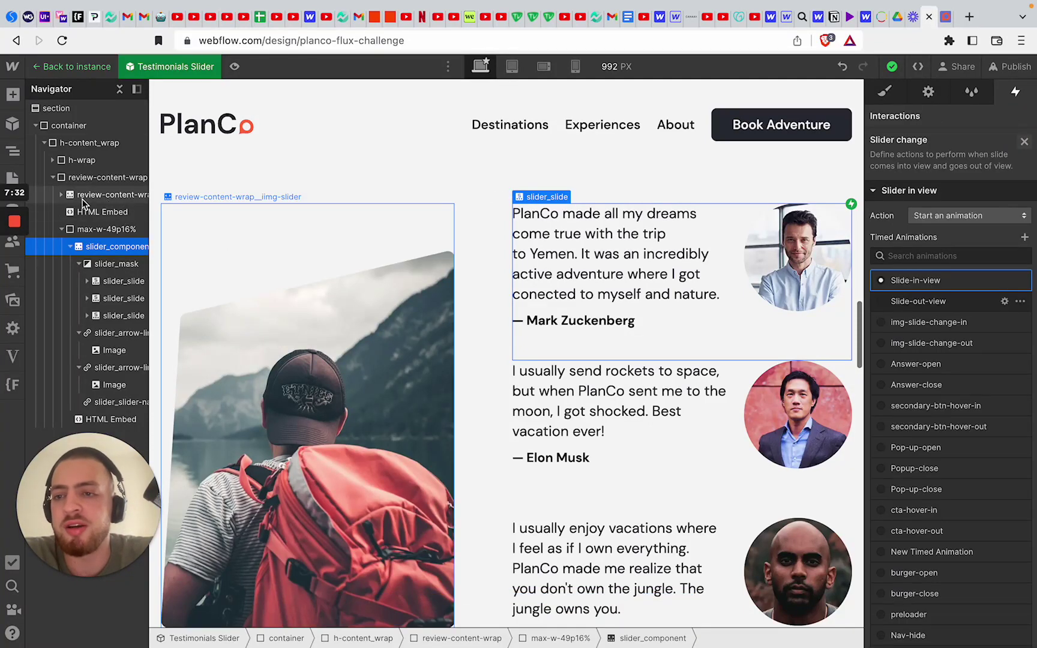
# - Select the first slider_slide-img in the image slider and open its Slider change trigger
pyautogui.click(174, 210)
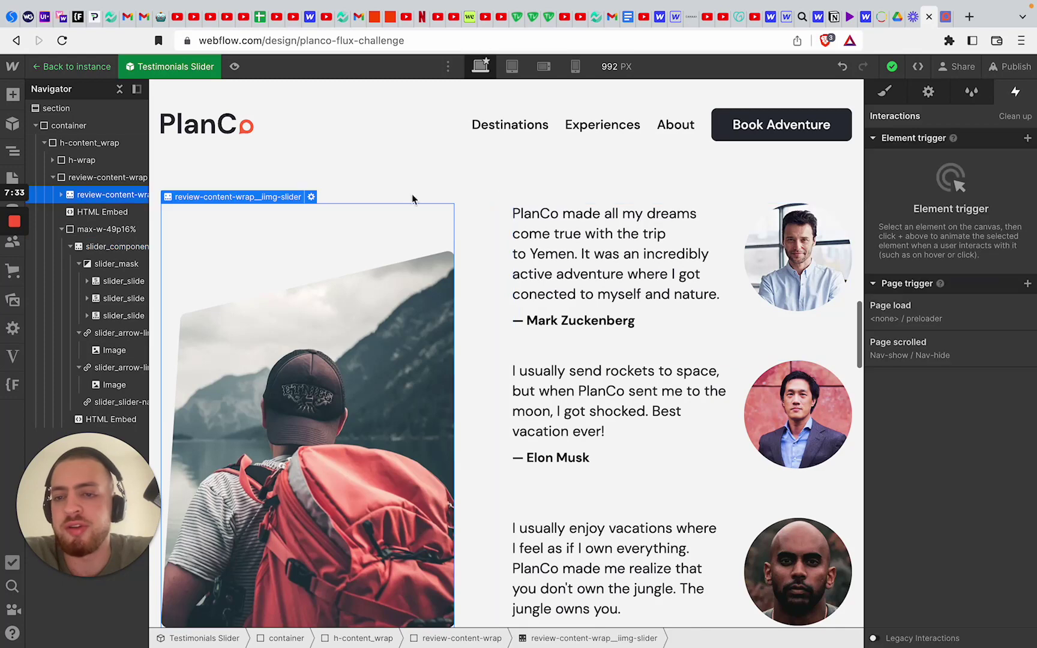
pyautogui.click(62, 196)
pyautogui.click(423, 282)
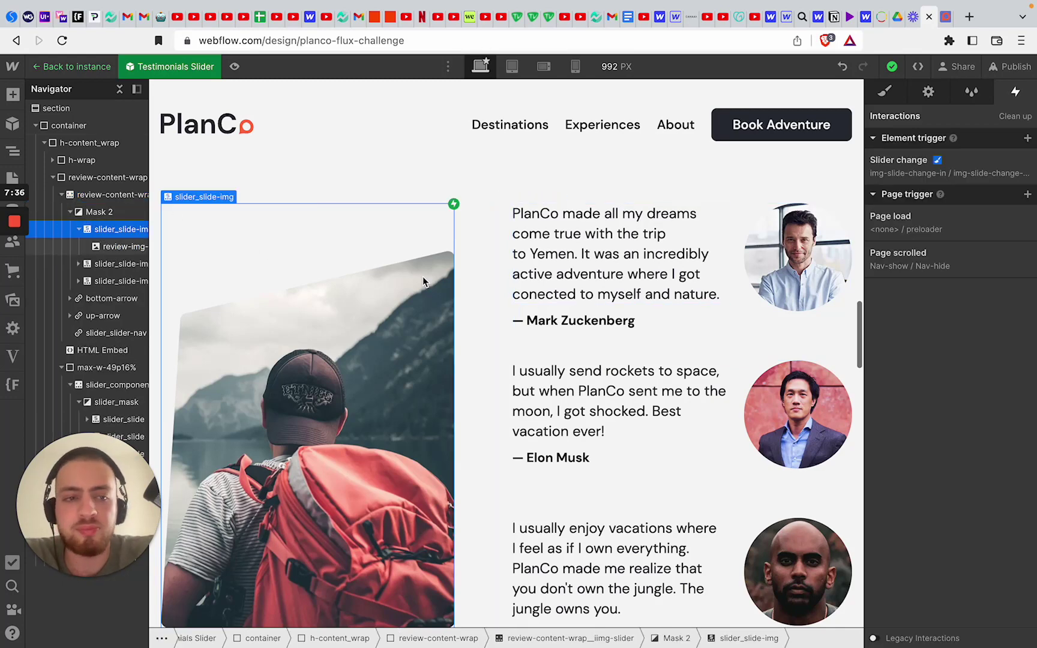
pyautogui.click(960, 174)
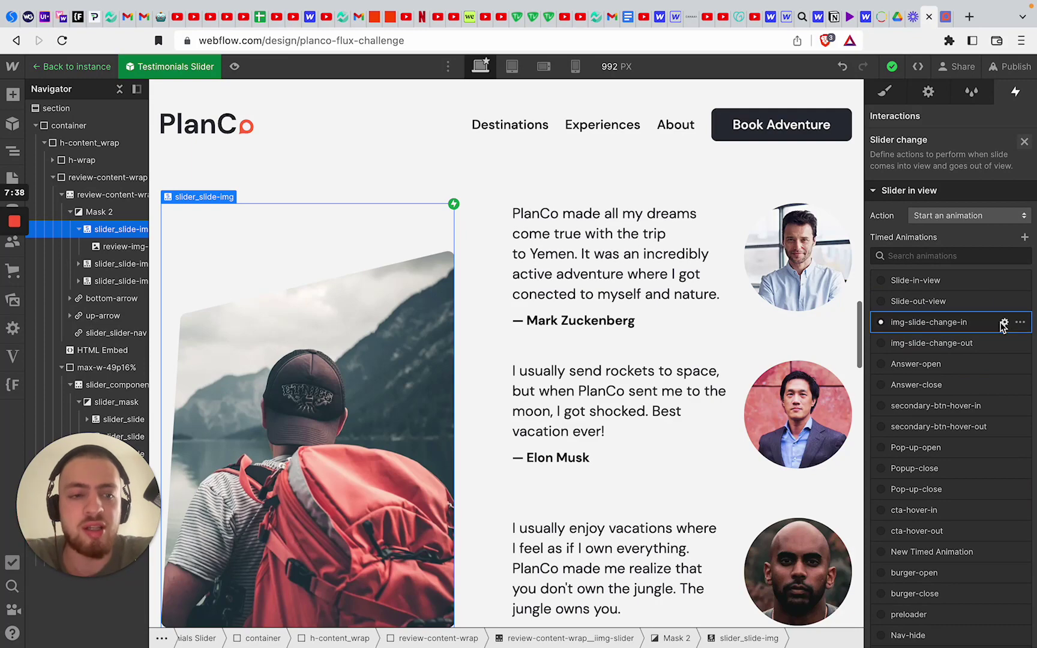
# - Compare the initial and final Move actions on the review image in the img-slide-change-in animation, and close it
pyautogui.click(1003, 323)
pyautogui.click(950, 189)
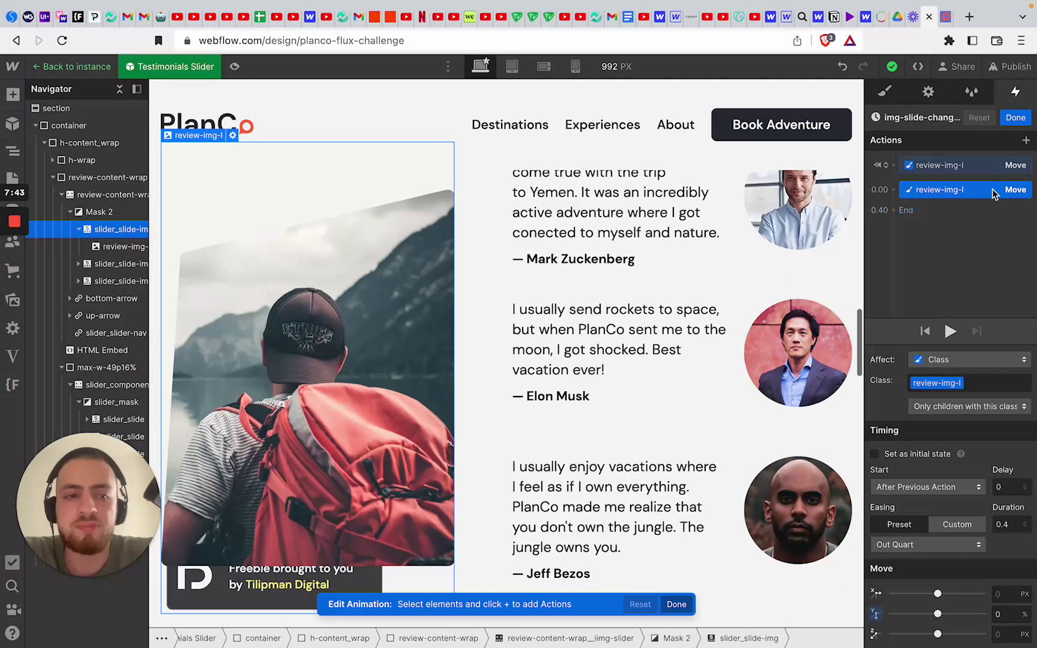
pyautogui.click(982, 167)
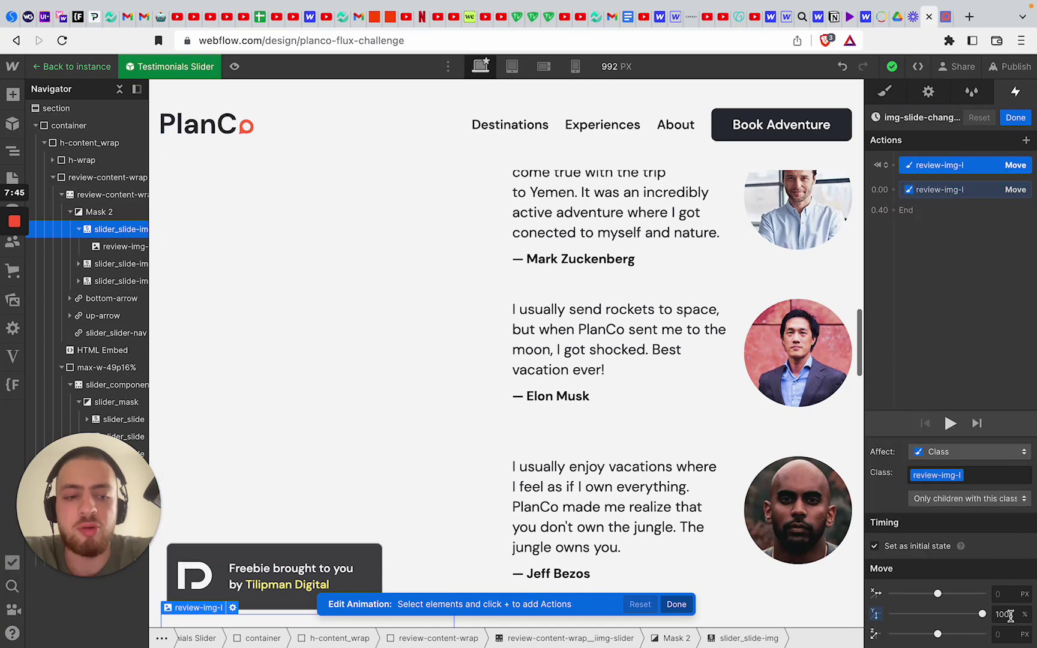
pyautogui.click(936, 190)
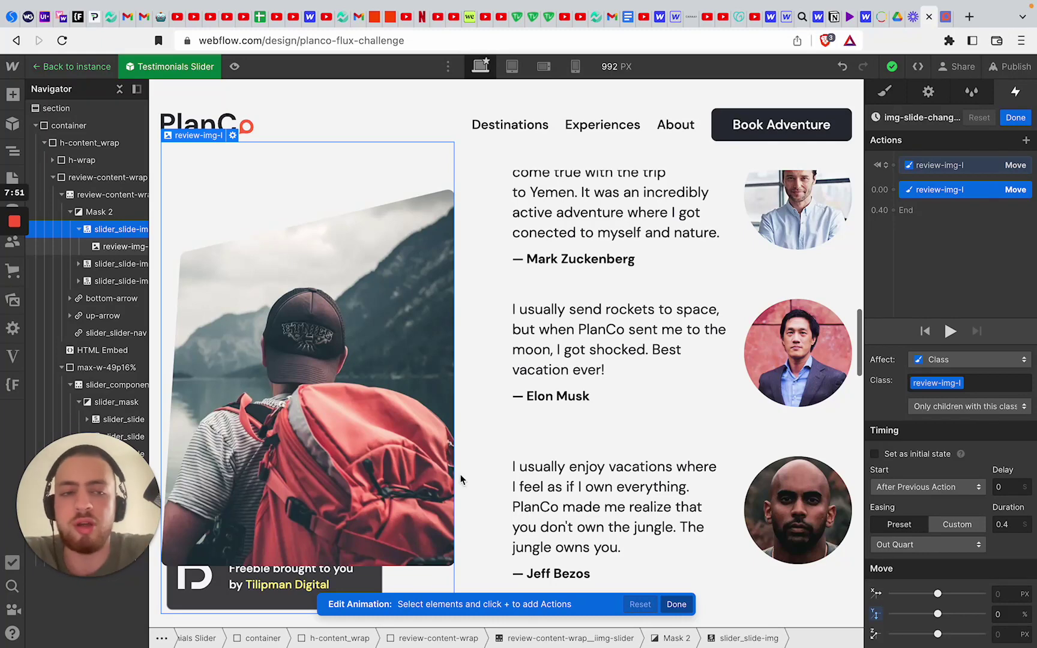
pyautogui.click(1016, 117)
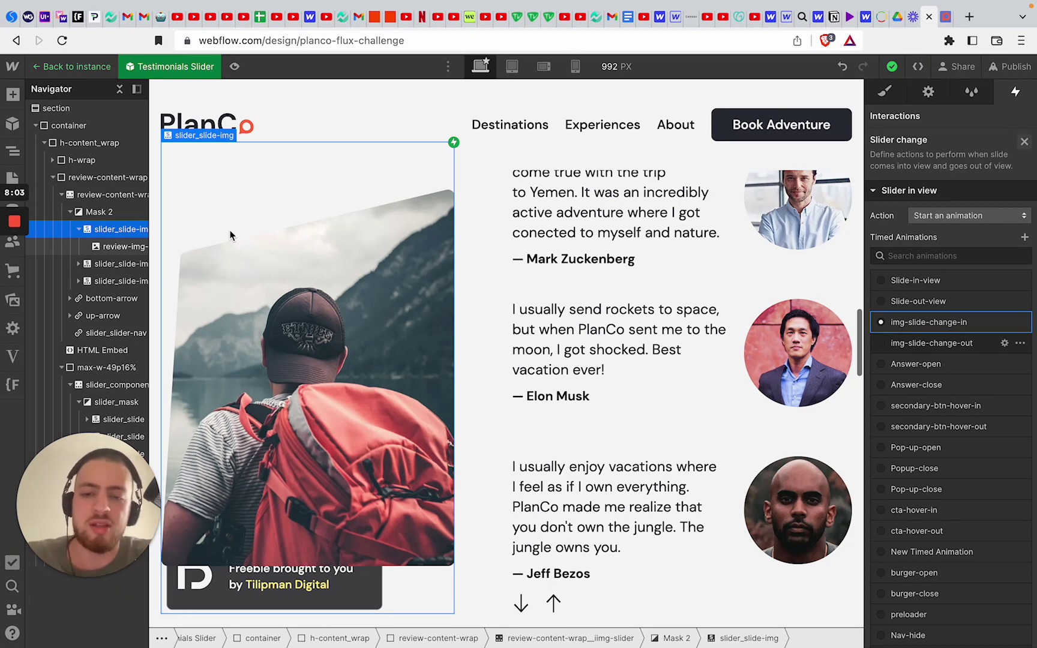
# - Compare the animation and duration settings of the image slider with those of the testimonial text slider
pyautogui.click(114, 191)
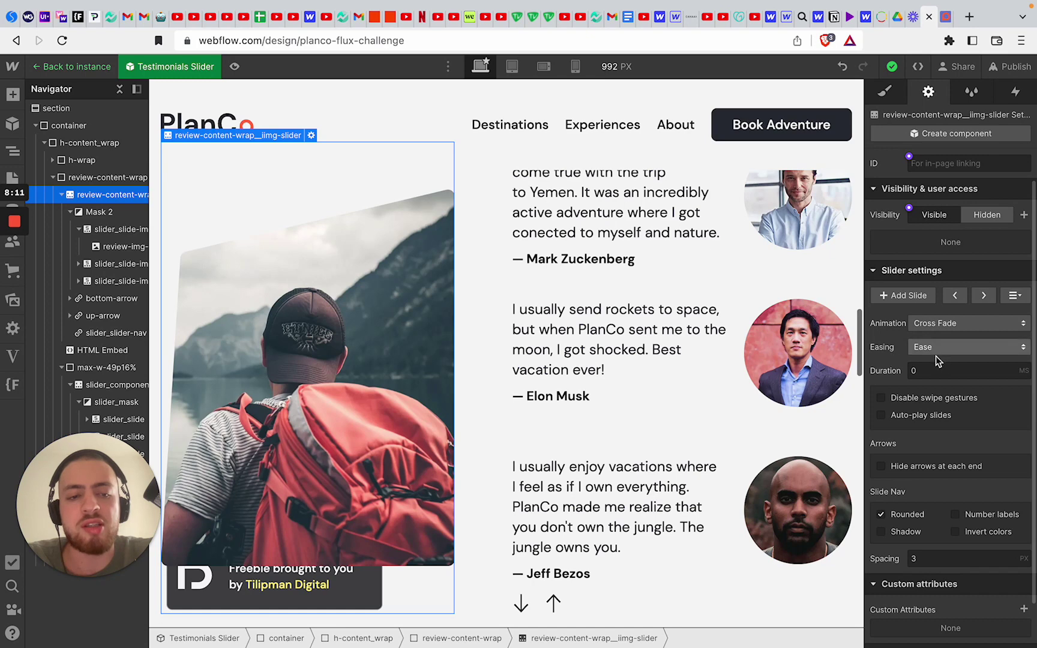
pyautogui.click(925, 372)
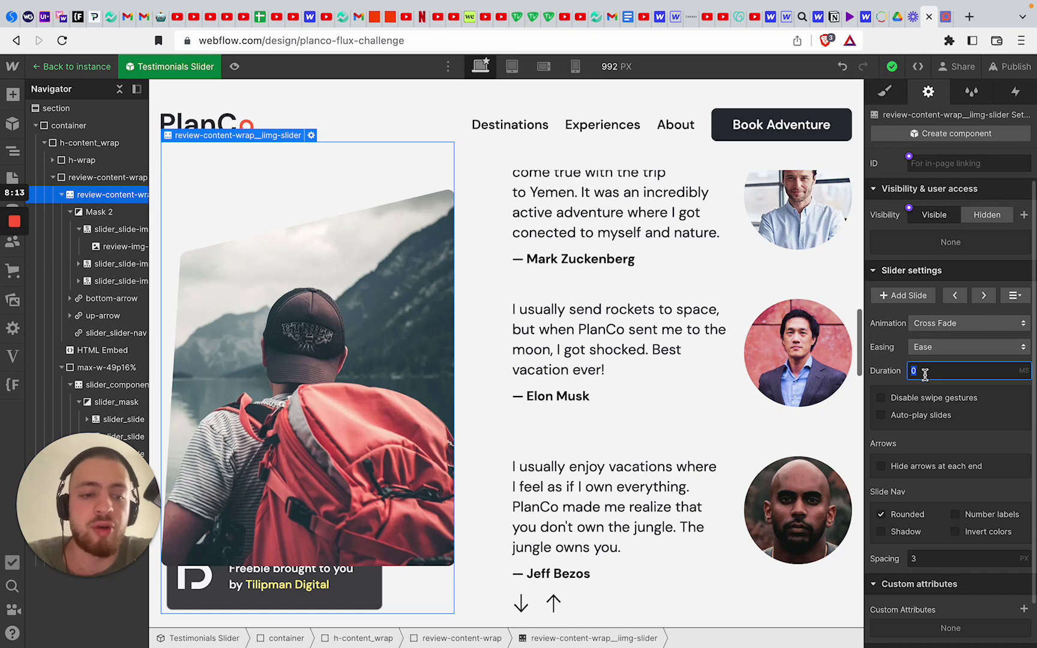
pyautogui.click(736, 242)
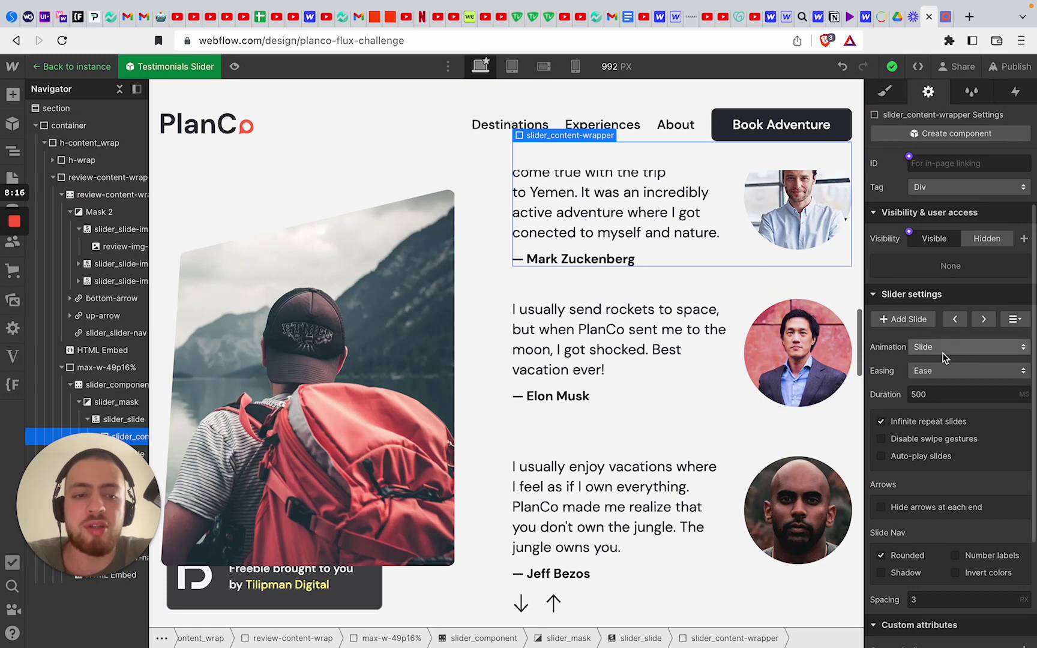
pyautogui.click(944, 395)
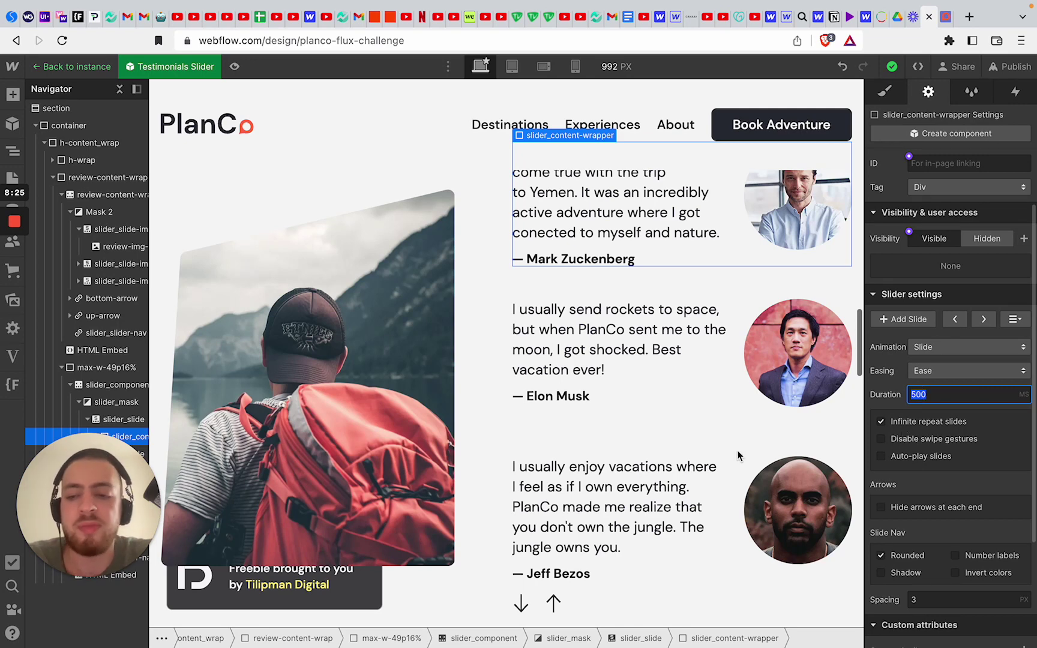
# - Select the review image, exit component editing, and look over the Frequently Asked Questions section of the Home page
pyautogui.click(374, 466)
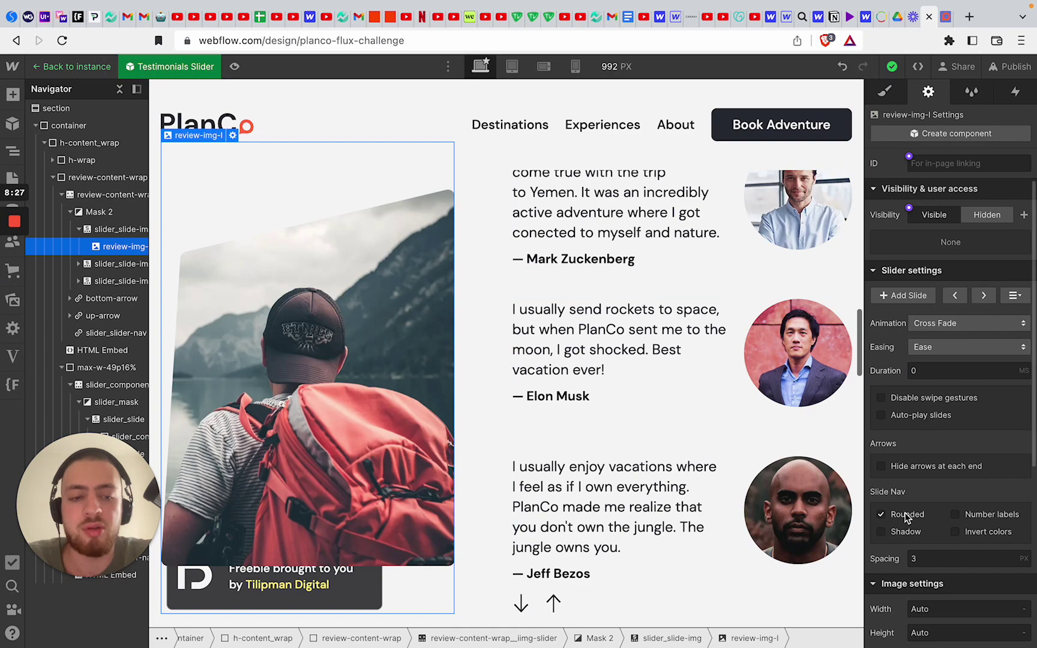
pyautogui.scroll(-6, 505, 433)
pyautogui.doubleClick(483, 477)
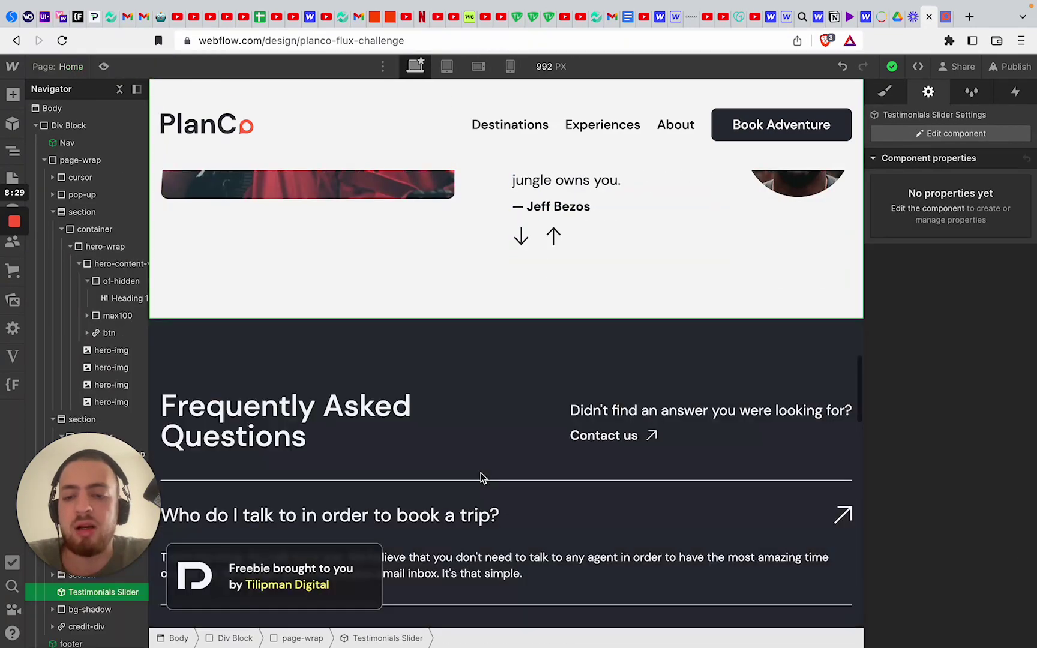
pyautogui.scroll(-2, 482, 479)
pyautogui.scroll(-10, 507, 415)
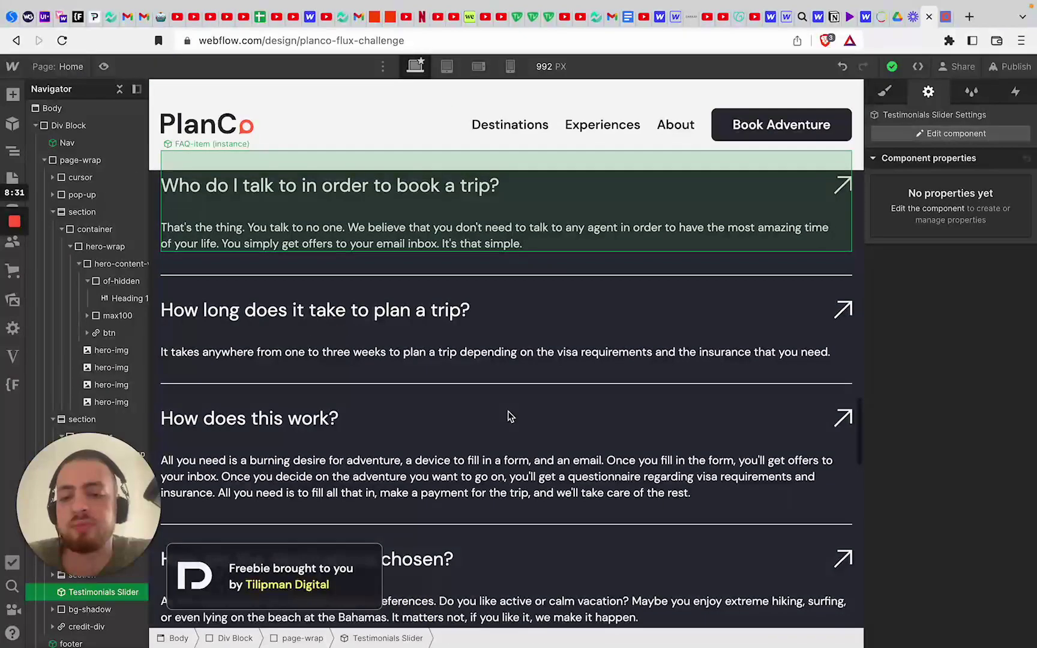
# - Look over the Home page down to the footer, compare the first two FAQ entries, and open the FAQ-item component for editing
pyautogui.scroll(-7, 508, 416)
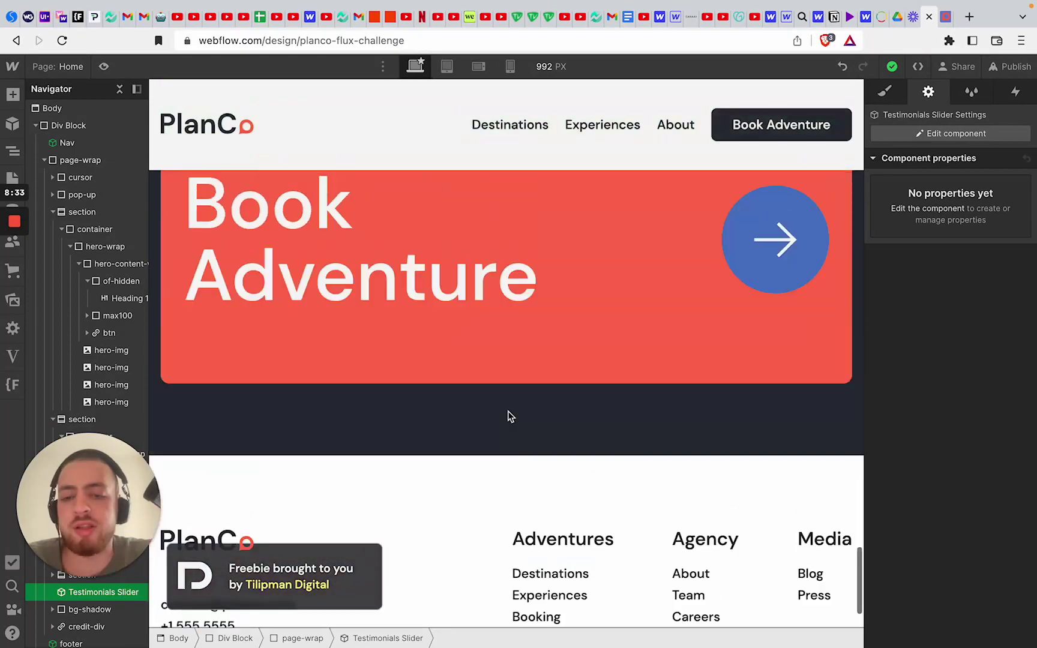
pyautogui.scroll(1, 508, 416)
pyautogui.scroll(-1, 507, 415)
pyautogui.scroll(-3, 554, 359)
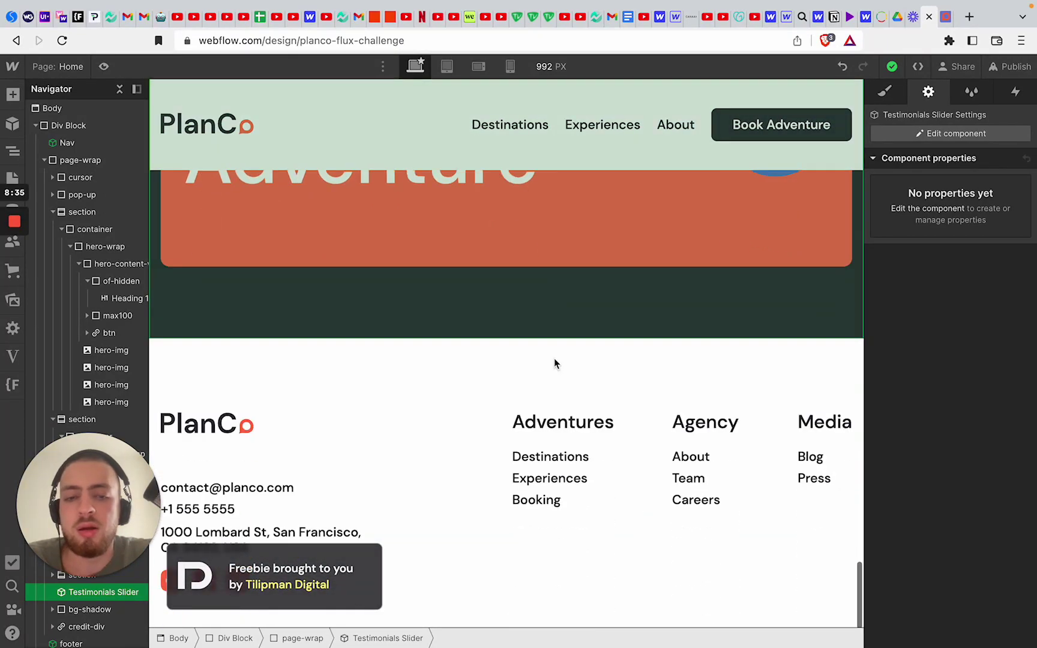
pyautogui.scroll(15, 554, 358)
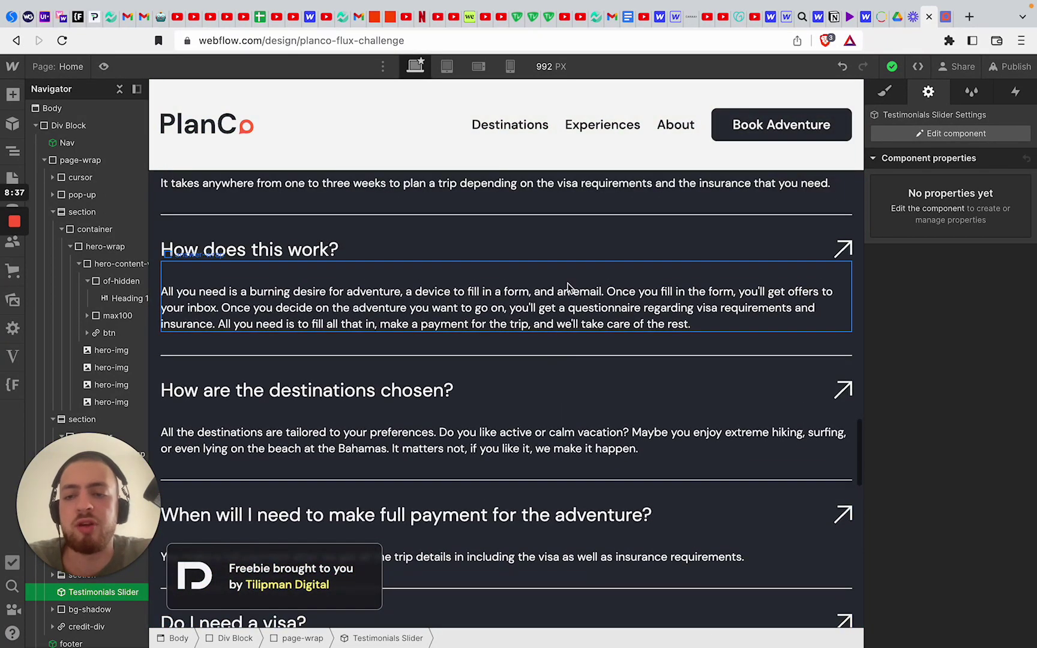
pyautogui.scroll(5, 566, 288)
pyautogui.click(562, 313)
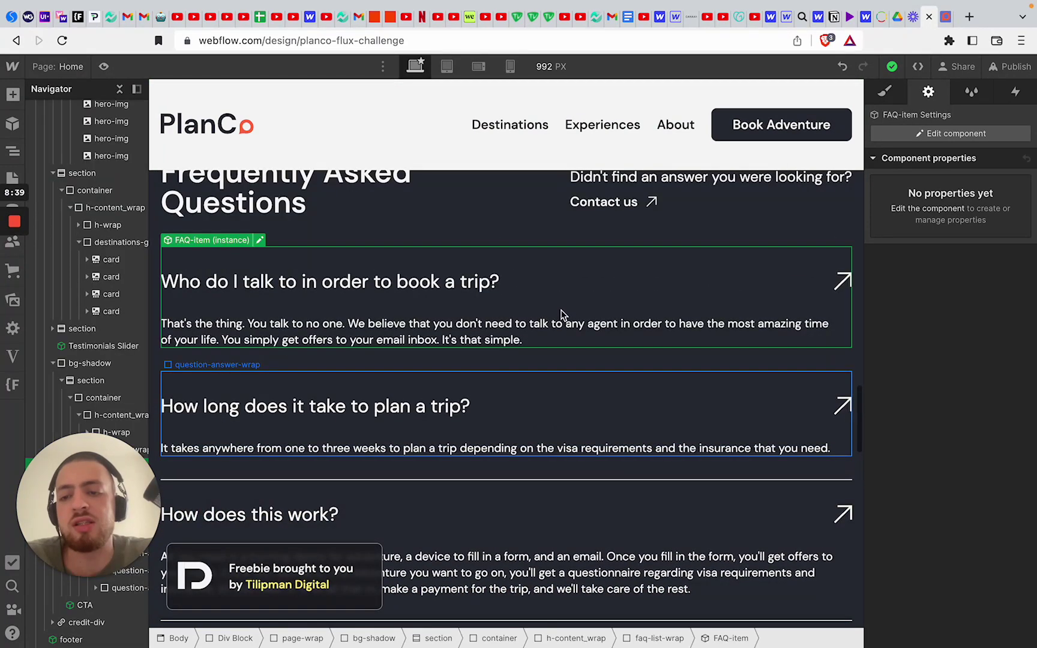
pyautogui.click(550, 426)
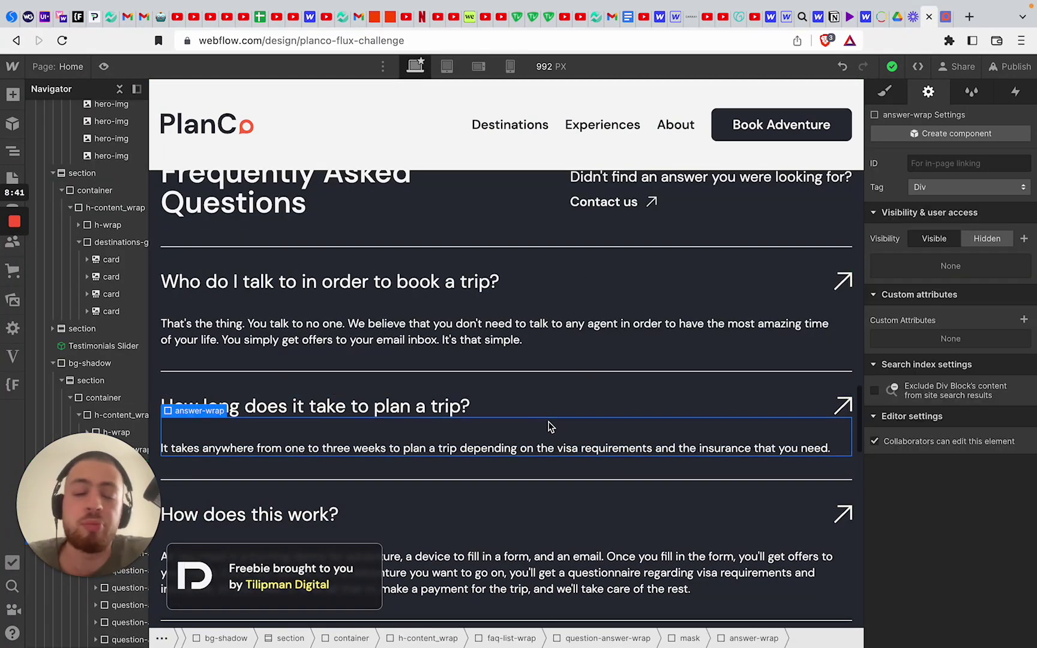
pyautogui.click(484, 311)
pyautogui.click(939, 133)
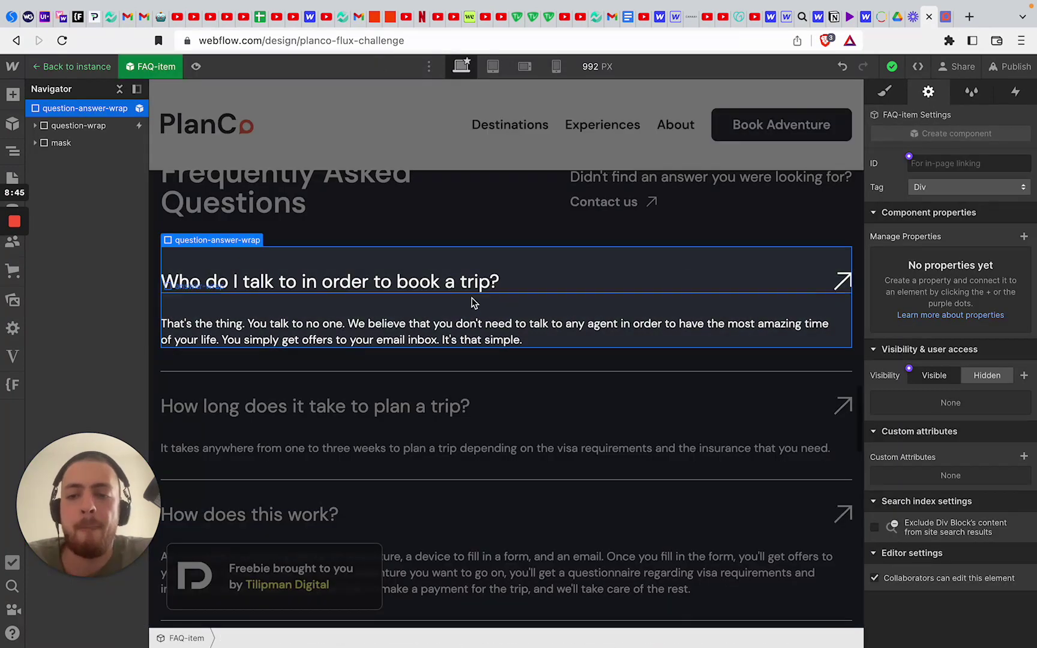
# - Inspect the FAQ-item component's structure and the styles of its mask, answer-wrap and question-wrap elements
pyautogui.click(90, 123)
pyautogui.click(93, 145)
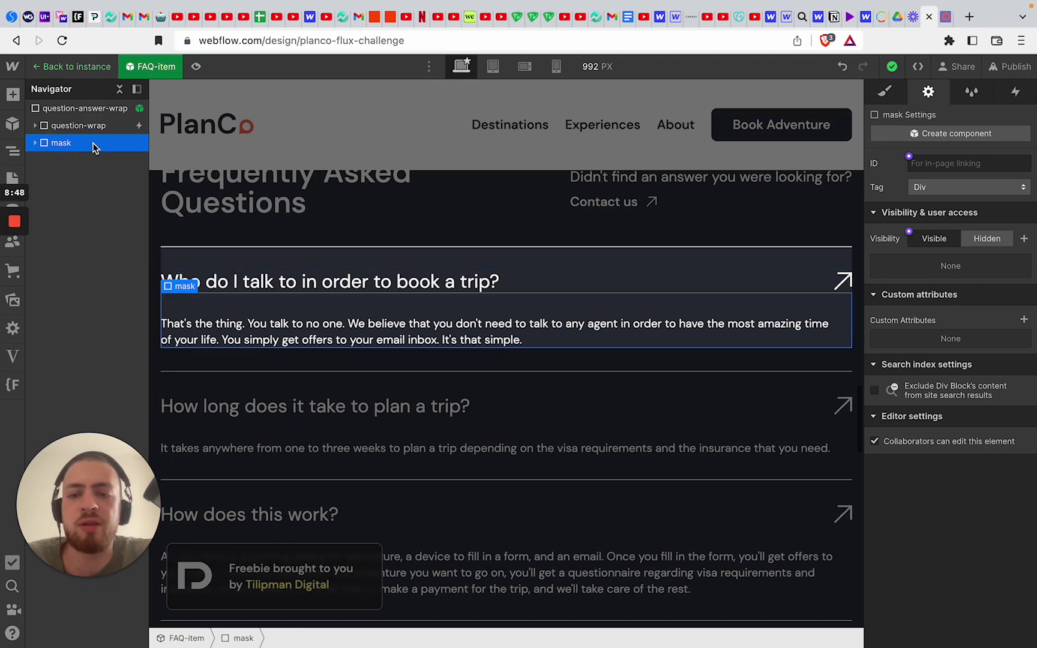
pyautogui.click(35, 144)
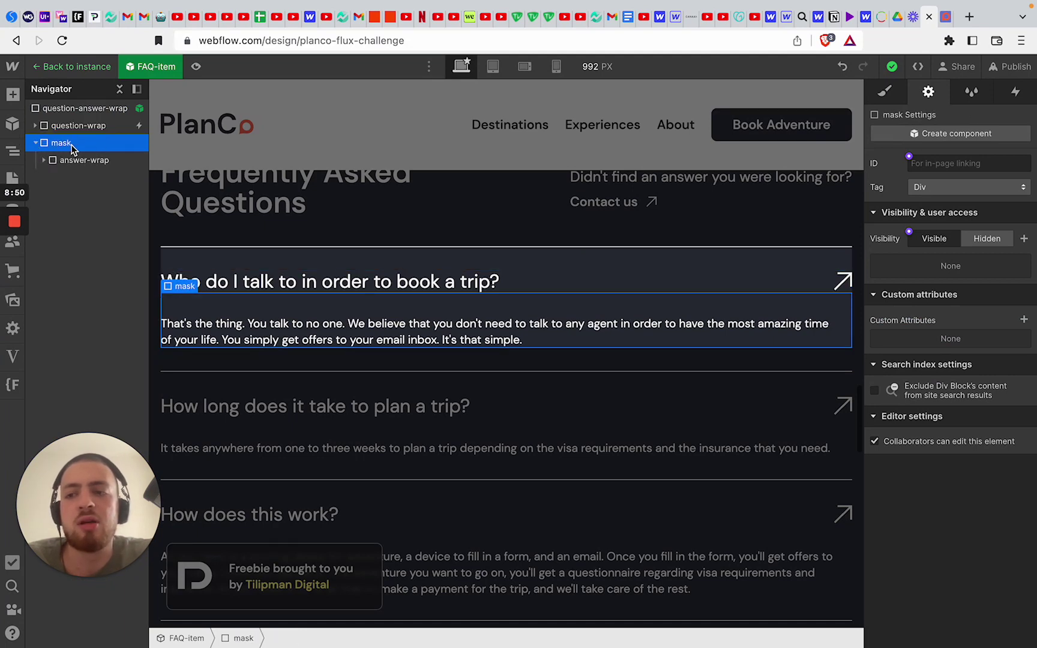
pyautogui.press('s')
pyautogui.scroll(-3, 894, 428)
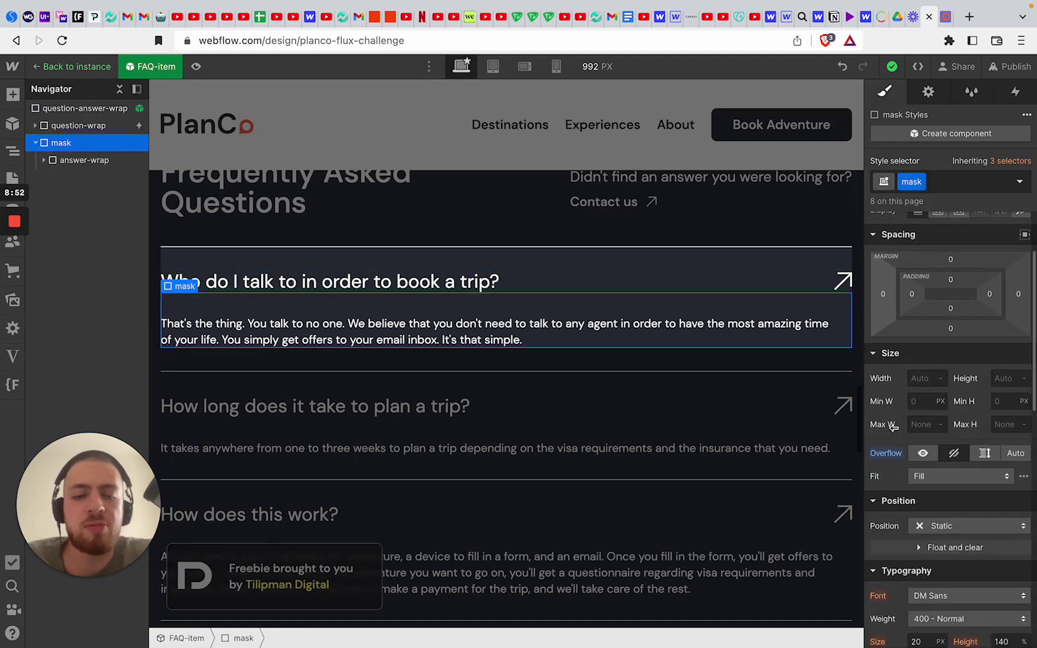
pyautogui.click(96, 161)
pyautogui.scroll(3, 949, 539)
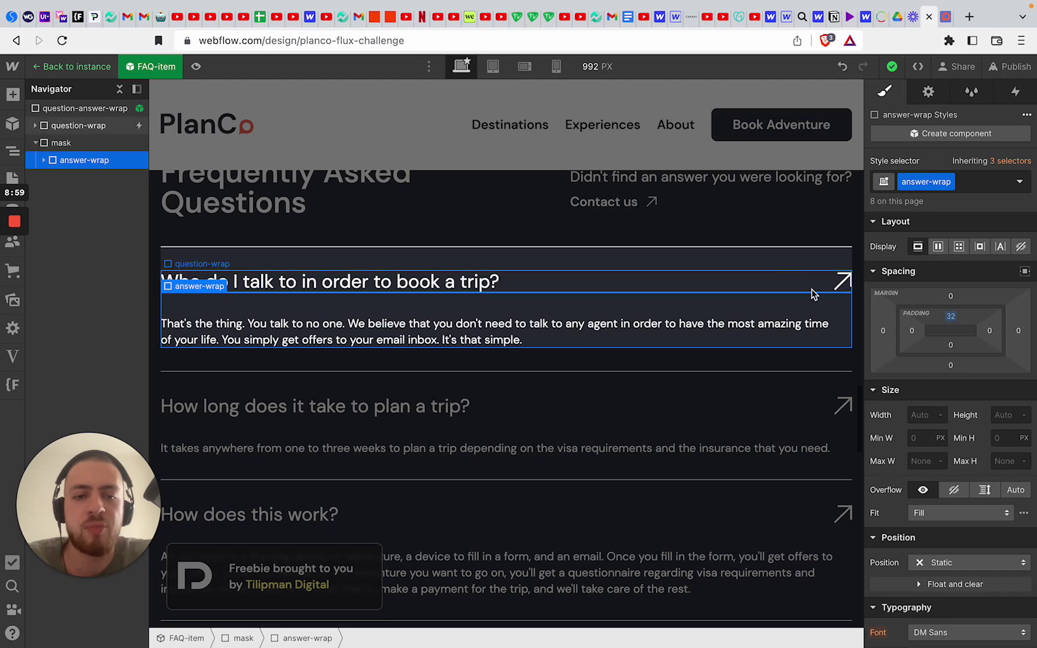
pyautogui.click(774, 280)
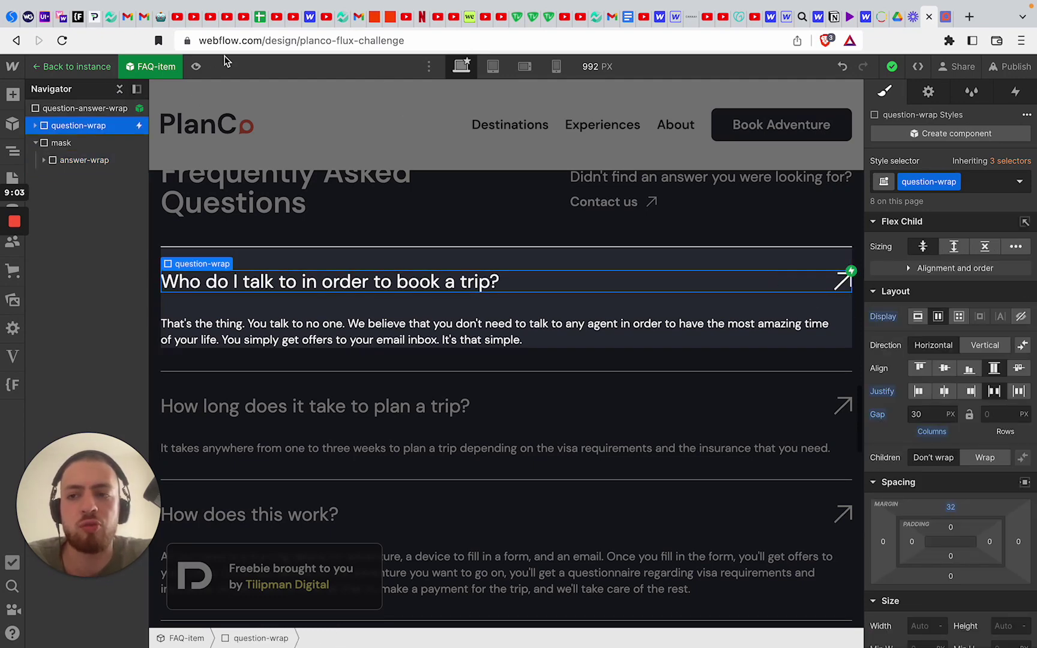
# - Preview the page and repeatedly expand and collapse the answer to "Who do I talk to in order to book a trip?"
pyautogui.click(196, 66)
pyautogui.click(578, 415)
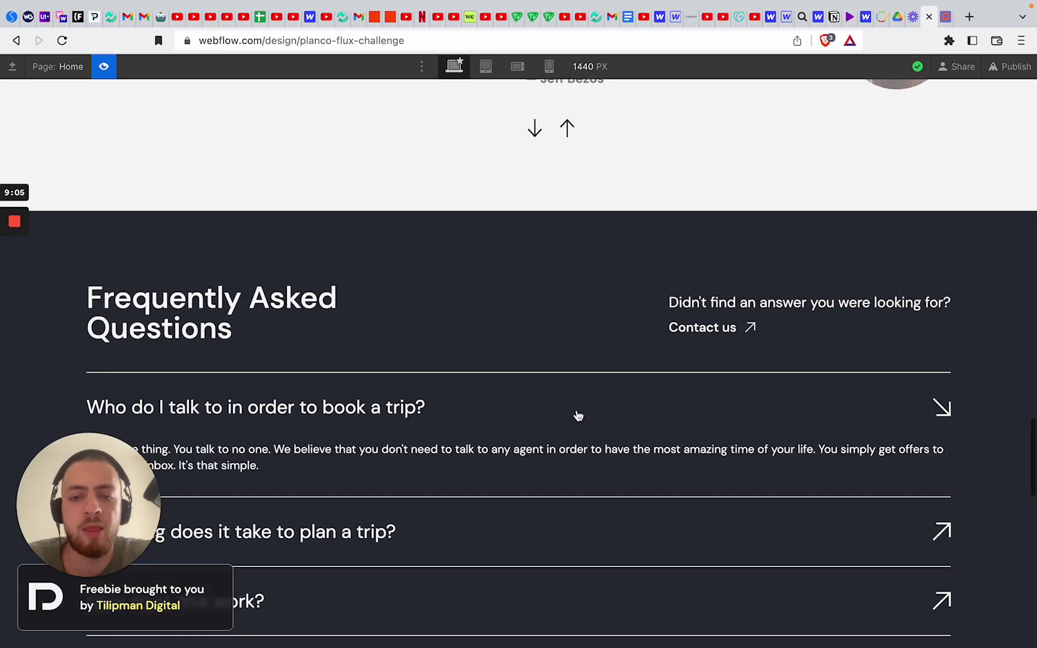
pyautogui.scroll(-1, 582, 403)
pyautogui.click(585, 392)
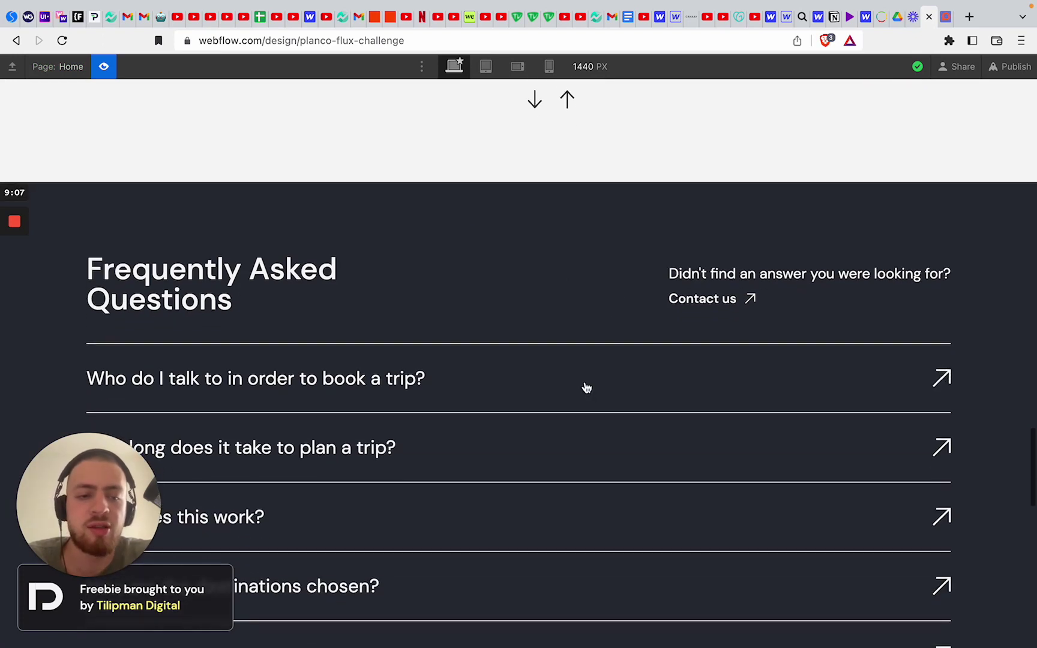
pyautogui.click(584, 389)
pyautogui.click(586, 388)
pyautogui.click(587, 387)
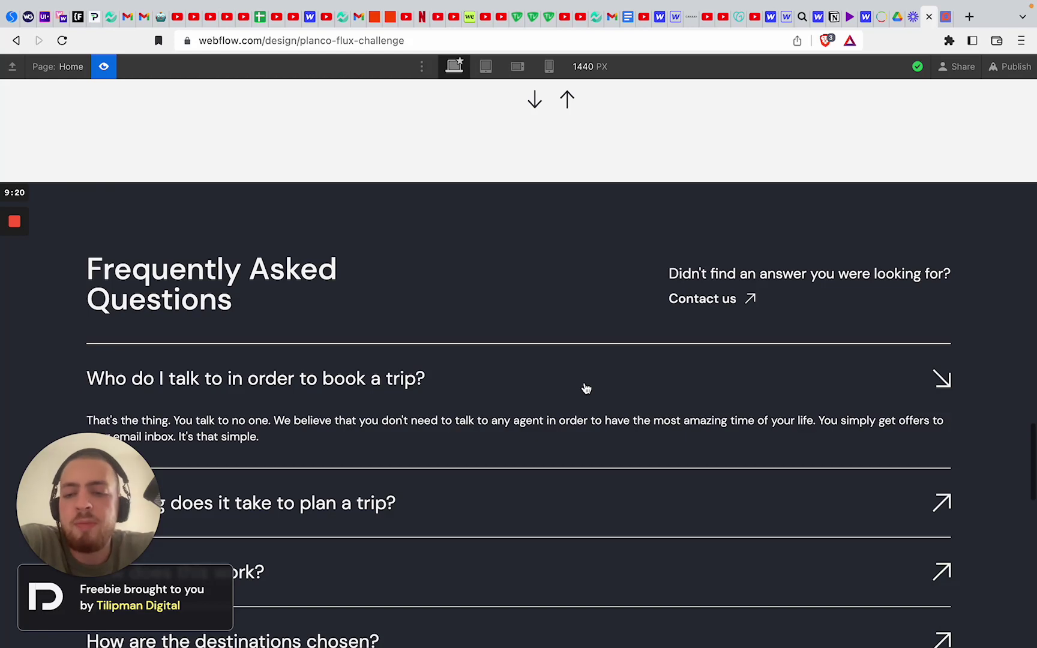
pyautogui.click(586, 389)
pyautogui.click(586, 388)
pyautogui.click(586, 388)
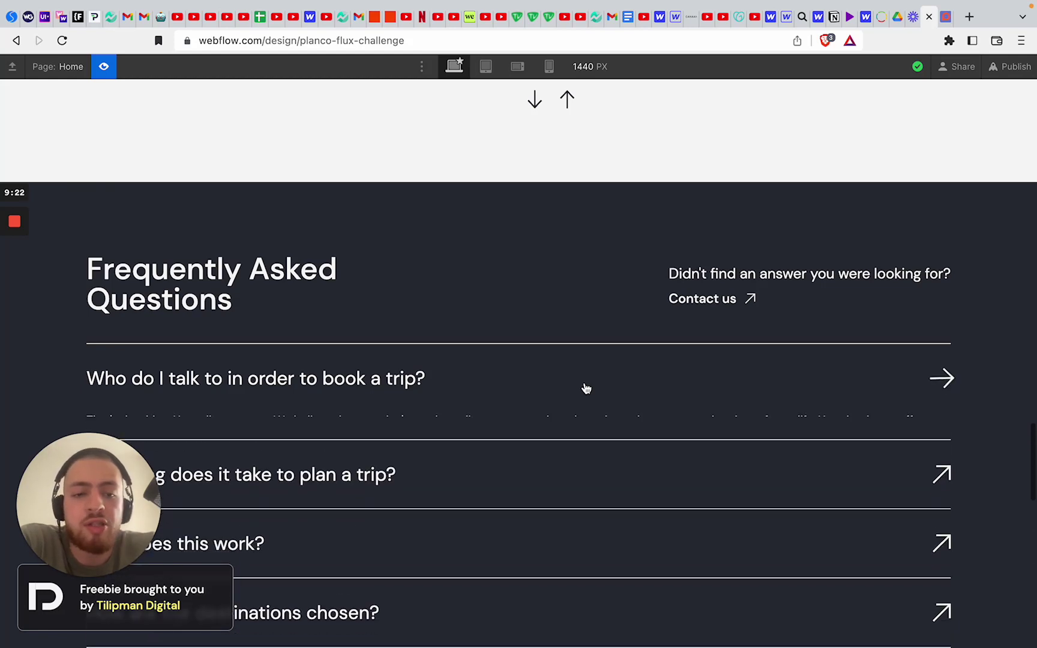
# - Preview the Home page at the tablet, mobile landscape and mobile portrait breakpoints, return to desktop, and exit the preview
pyautogui.scroll(-15, 609, 378)
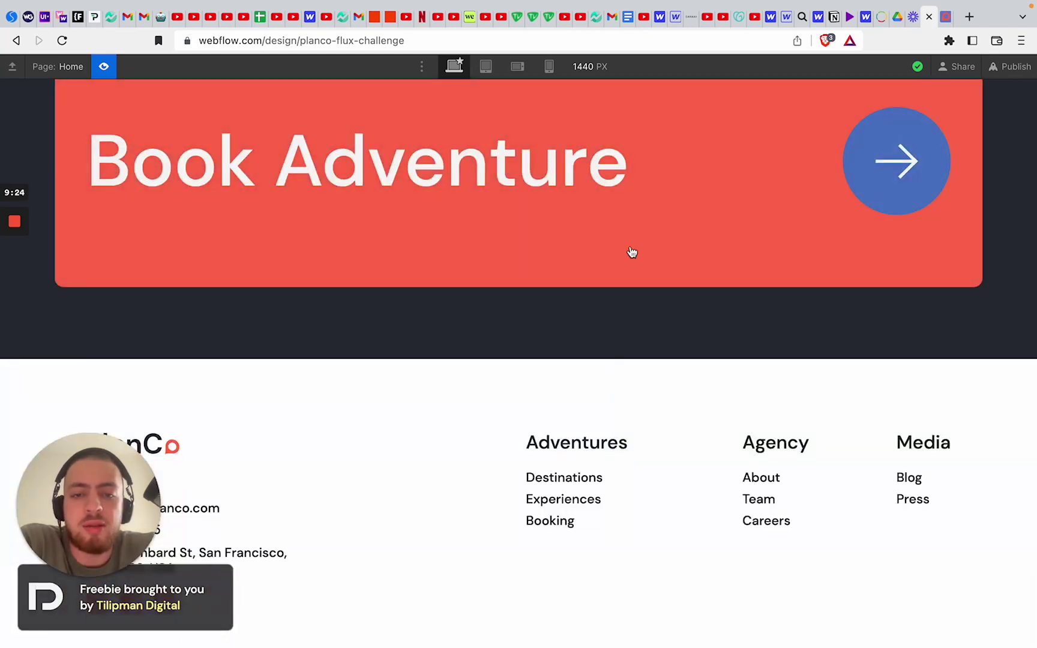
pyautogui.scroll(10, 632, 248)
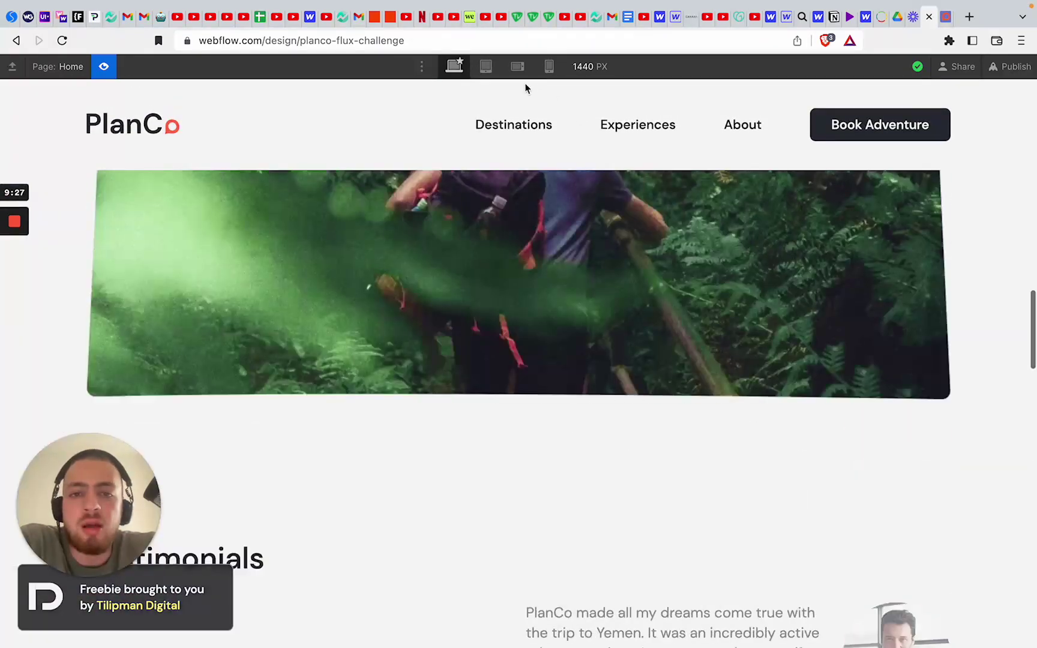
pyautogui.click(486, 67)
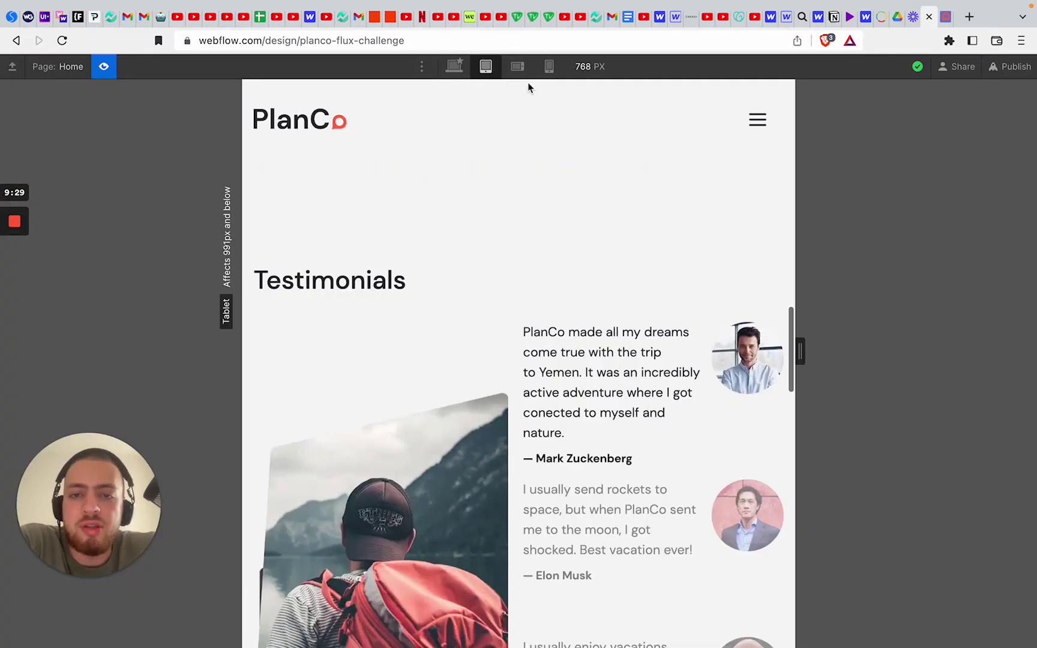
pyautogui.scroll(-3, 528, 82)
pyautogui.click(521, 71)
pyautogui.click(548, 66)
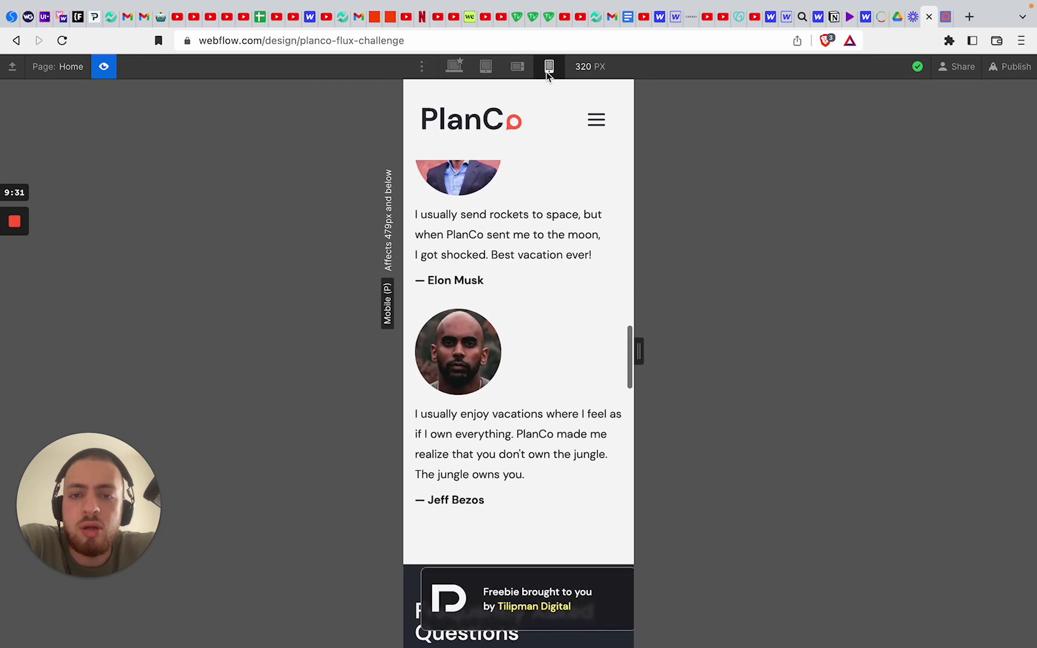
pyautogui.click(454, 66)
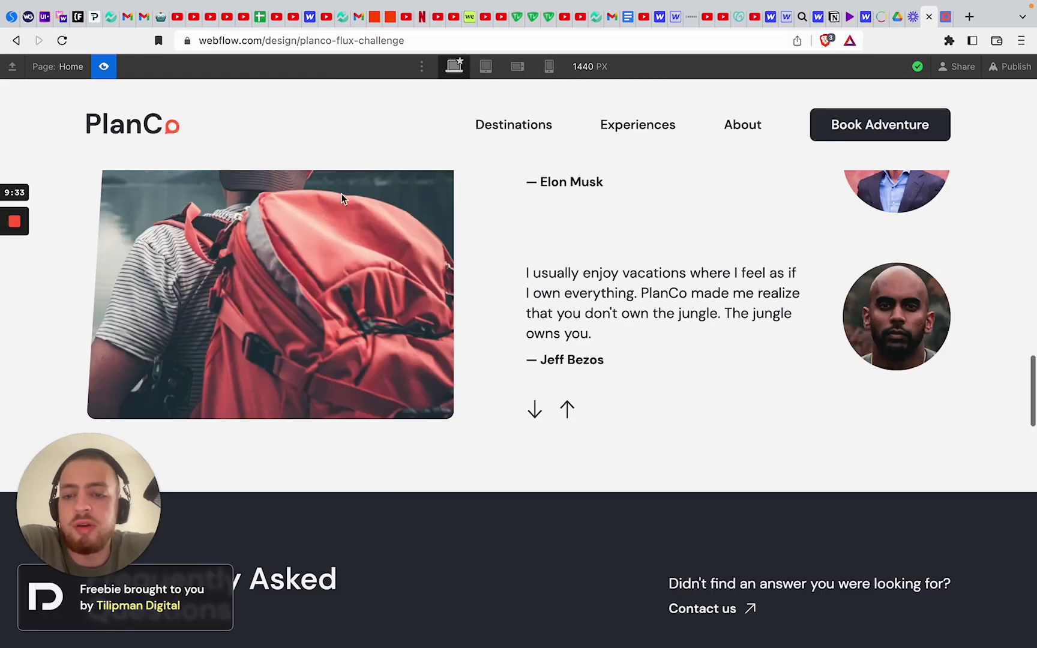
pyautogui.scroll(15, 486, 398)
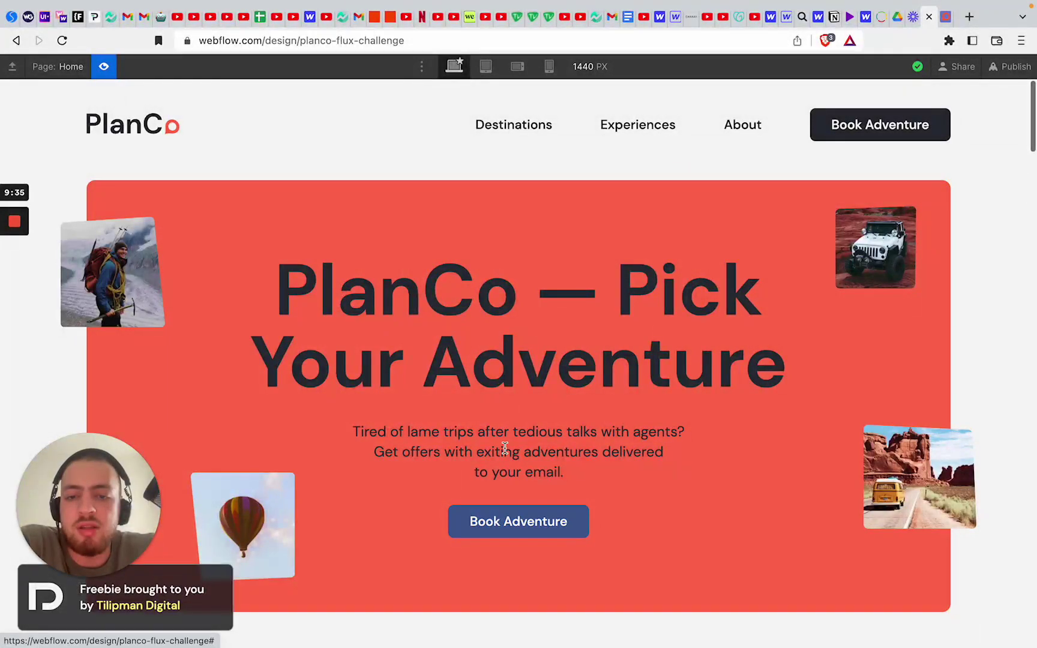
pyautogui.click(104, 67)
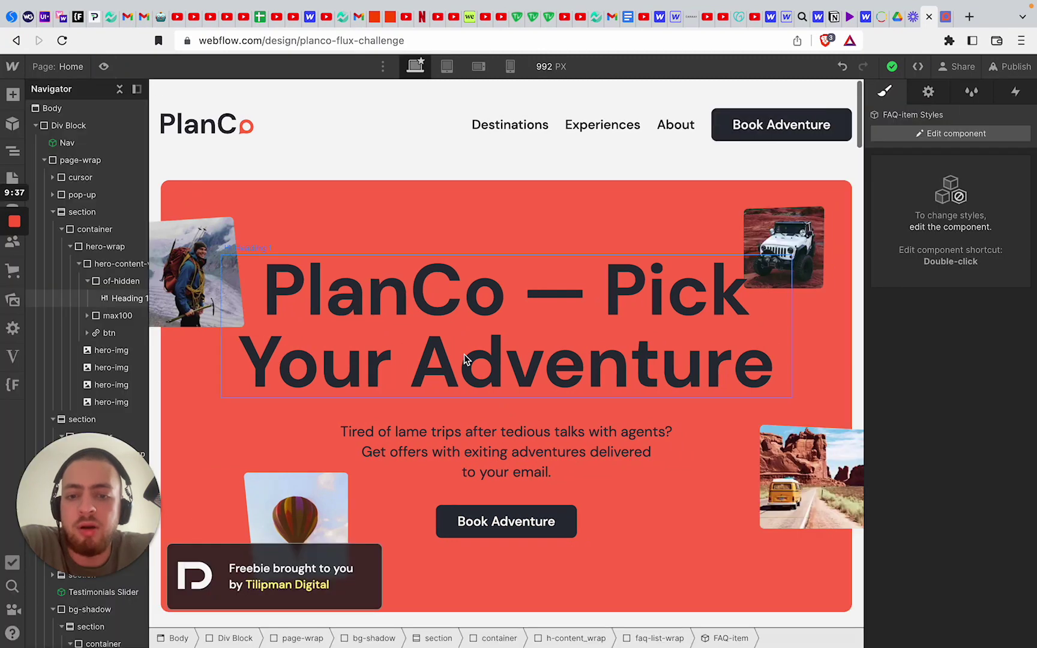
# - Select the hero's Book Adventure button, try that button on the published PlanCo site, and return to the Webflow Designer
pyautogui.click(456, 526)
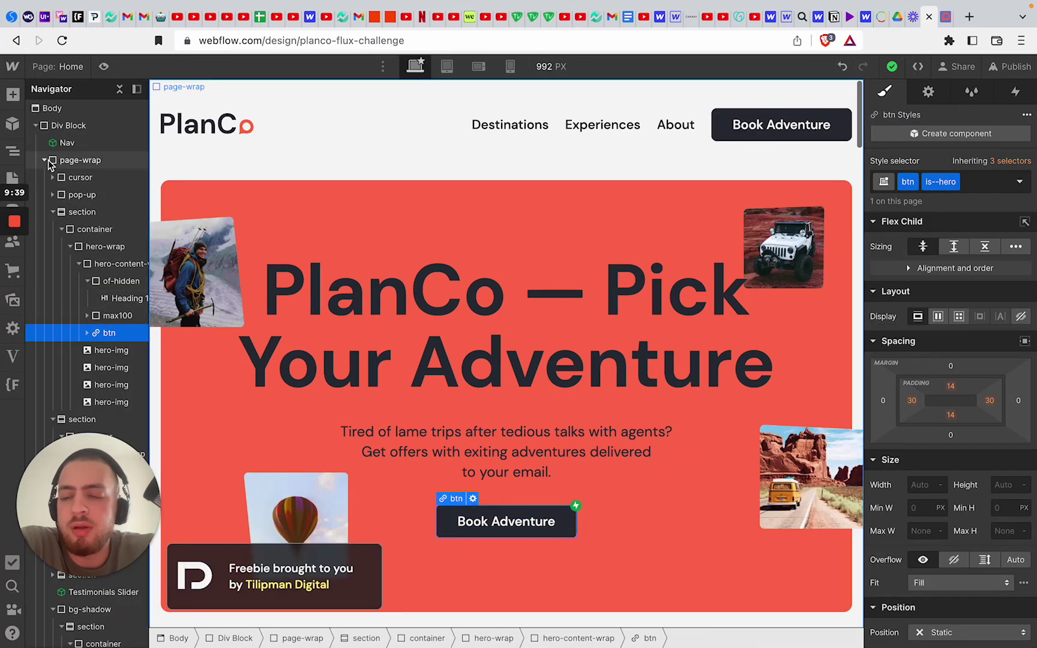
pyautogui.click(44, 160)
pyautogui.click(948, 21)
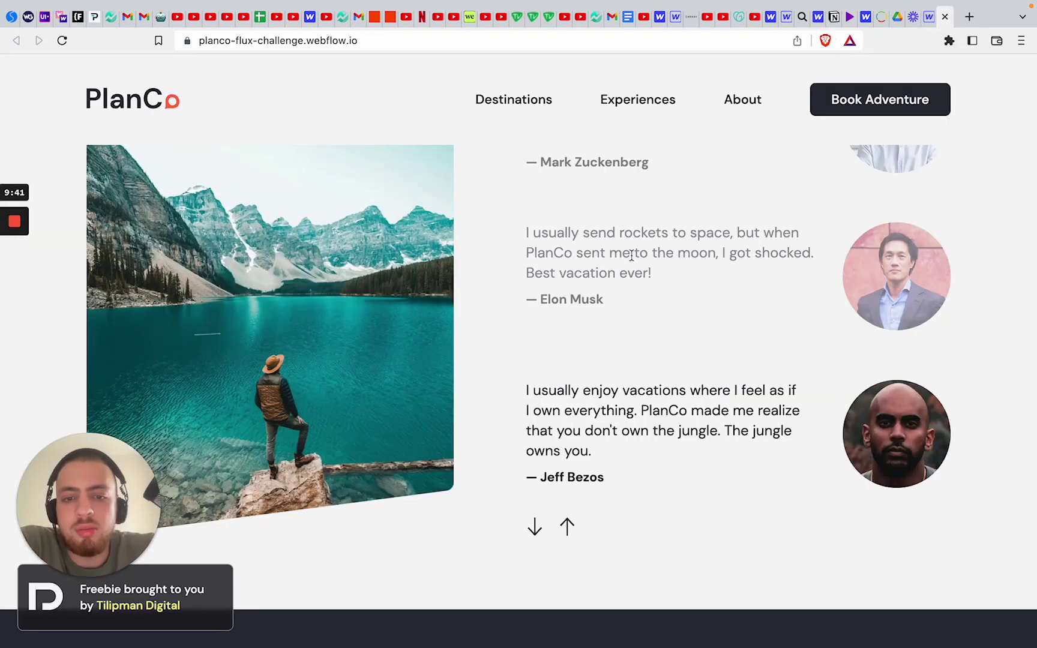
pyautogui.scroll(20, 630, 255)
pyautogui.click(540, 501)
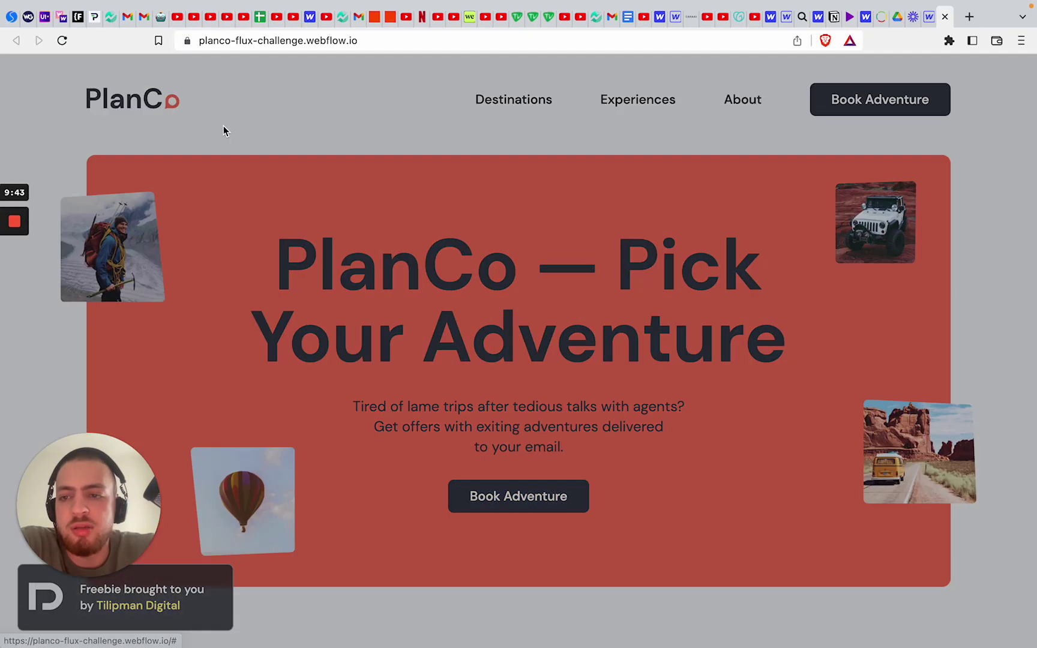
pyautogui.click(944, 16)
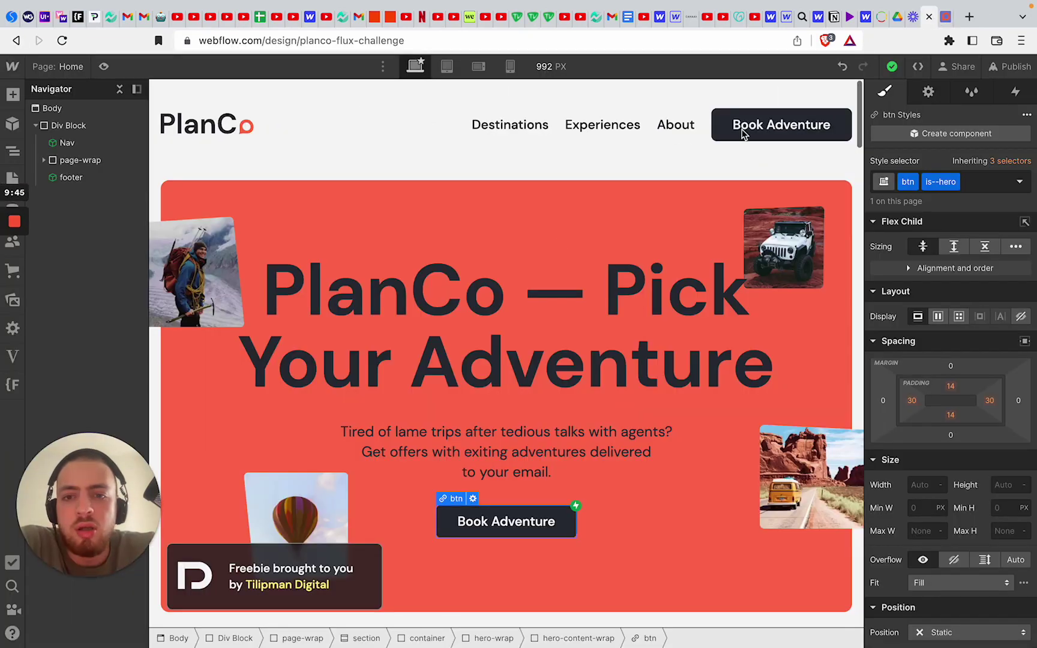
# - Collapse the bg-shadow wrapper in the element tree and select the credit-div link block
pyautogui.scroll(-10, 54, 270)
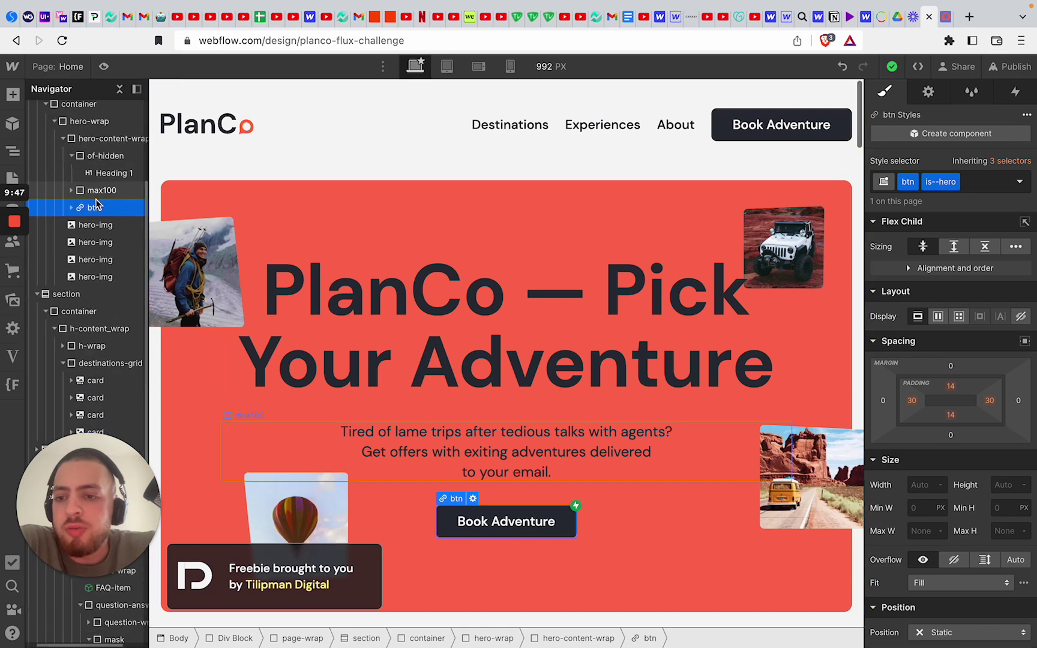
pyautogui.click(38, 310)
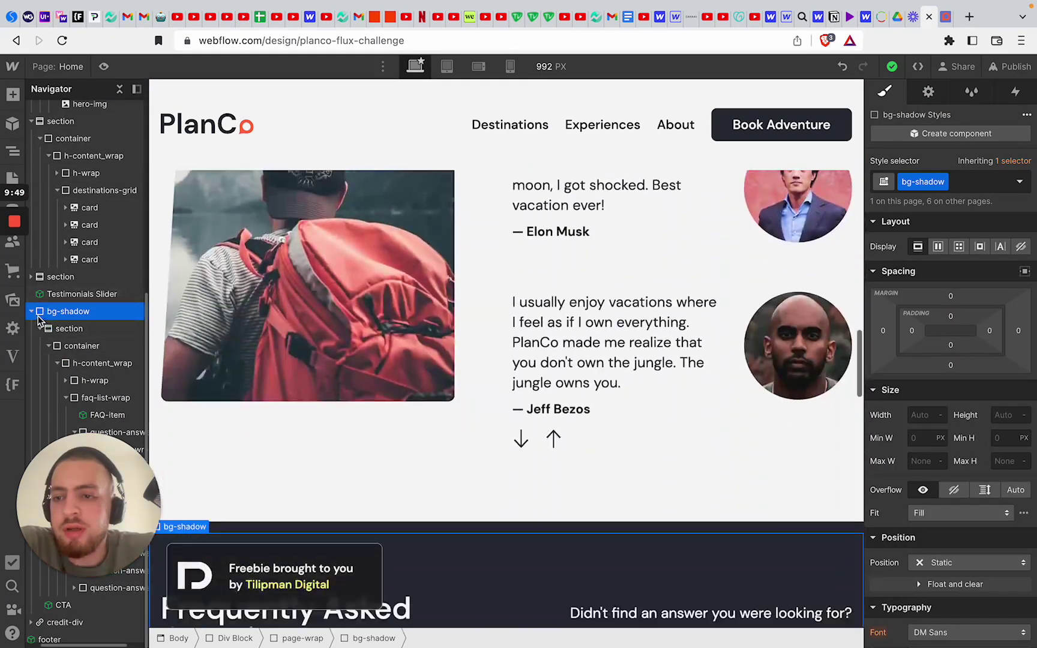
pyautogui.click(32, 312)
pyautogui.click(66, 328)
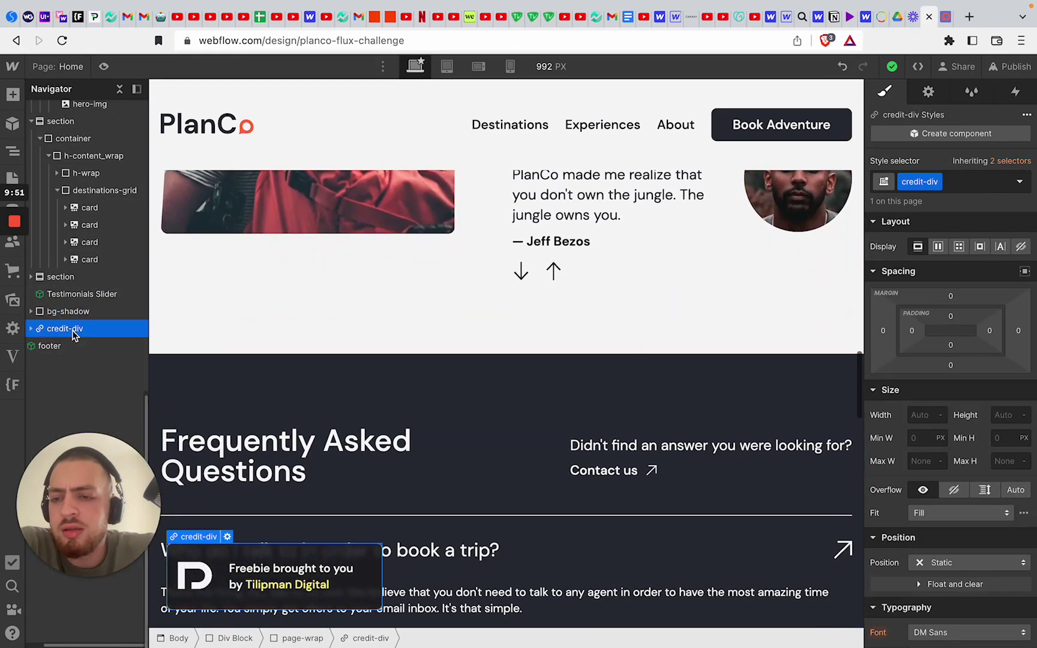
pyautogui.scroll(5, 78, 270)
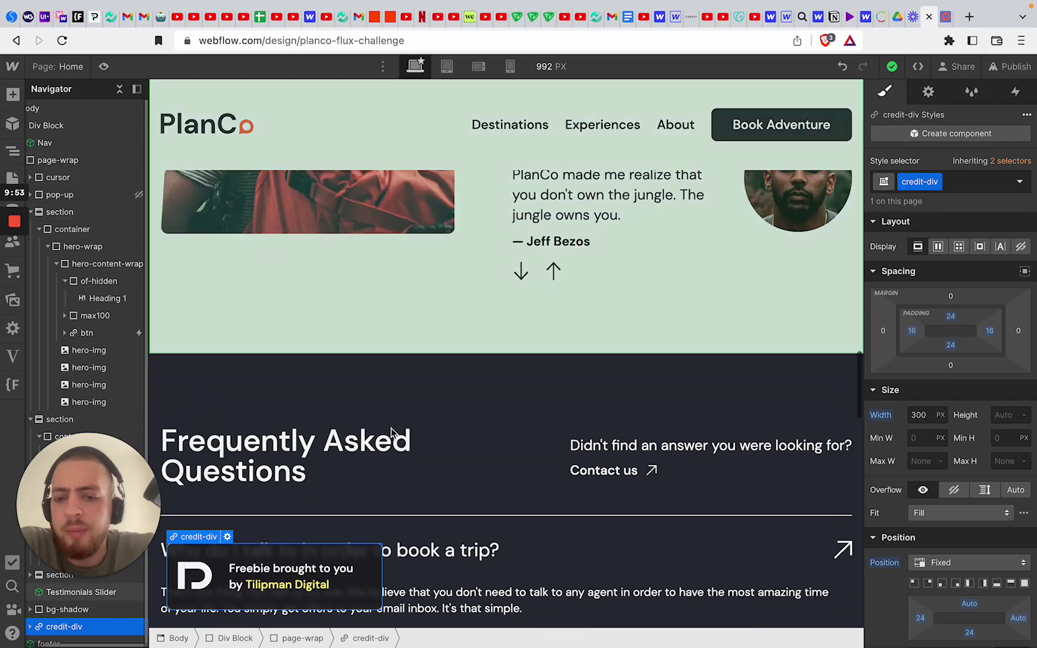
# - Select the hero's Book Adventure button and open its first Mouse click (tap) trigger
pyautogui.scroll(15, 406, 443)
pyautogui.click(506, 521)
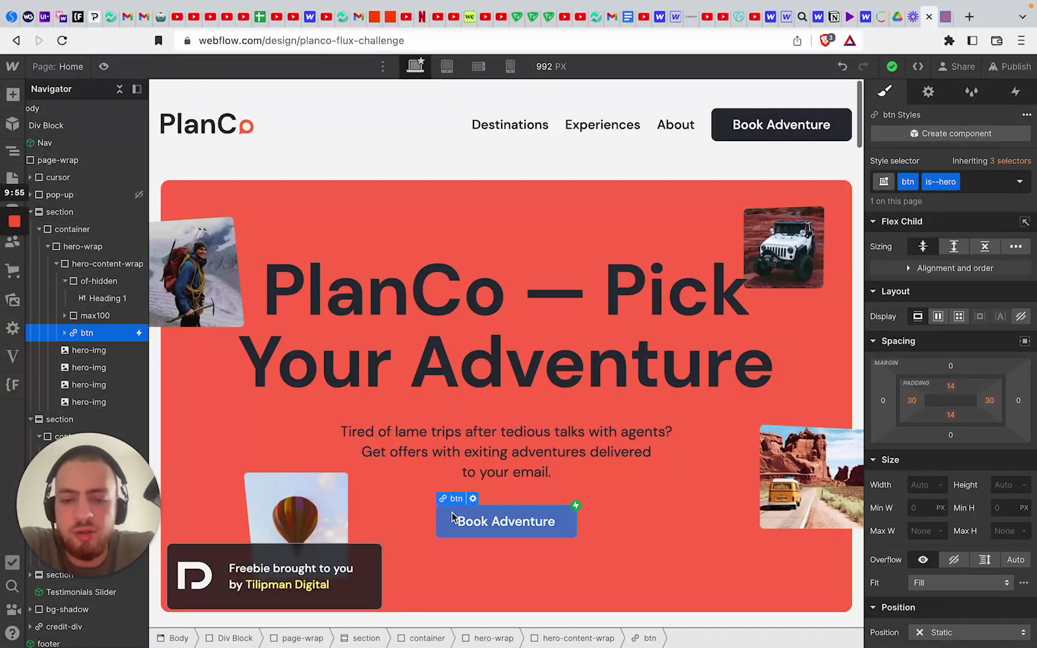
pyautogui.click(1015, 91)
pyautogui.click(934, 173)
pyautogui.scroll(-3, 1002, 467)
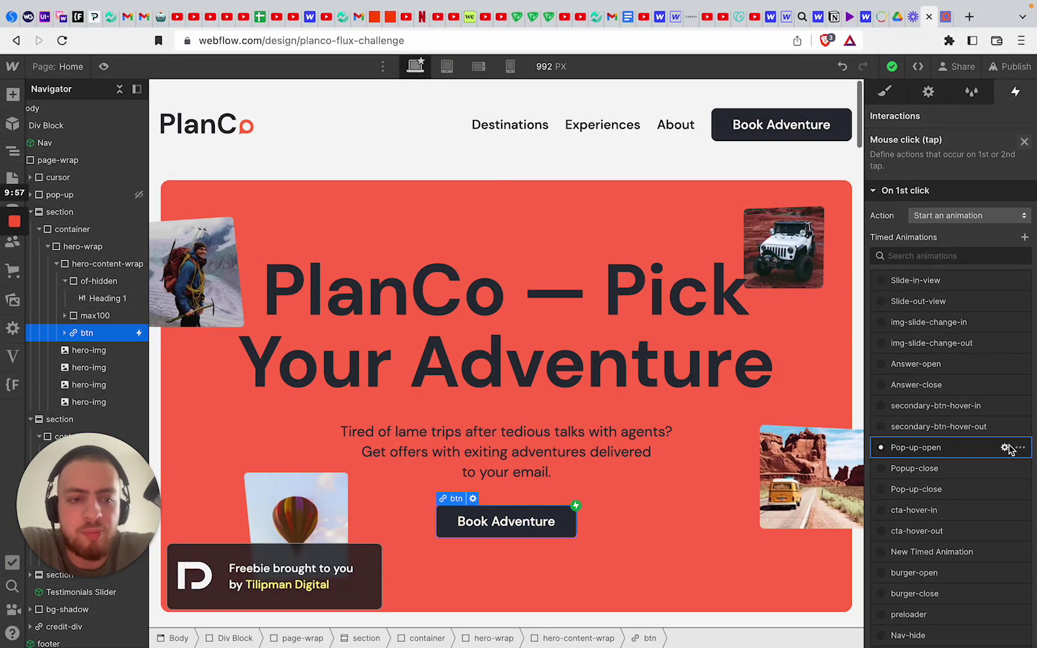
# - Review the Pop-up-open animation's Hide/Show and Move actions on pop-up and pop-up__popup-wrap, and close the click trigger
pyautogui.click(1011, 447)
pyautogui.click(962, 167)
pyautogui.click(960, 184)
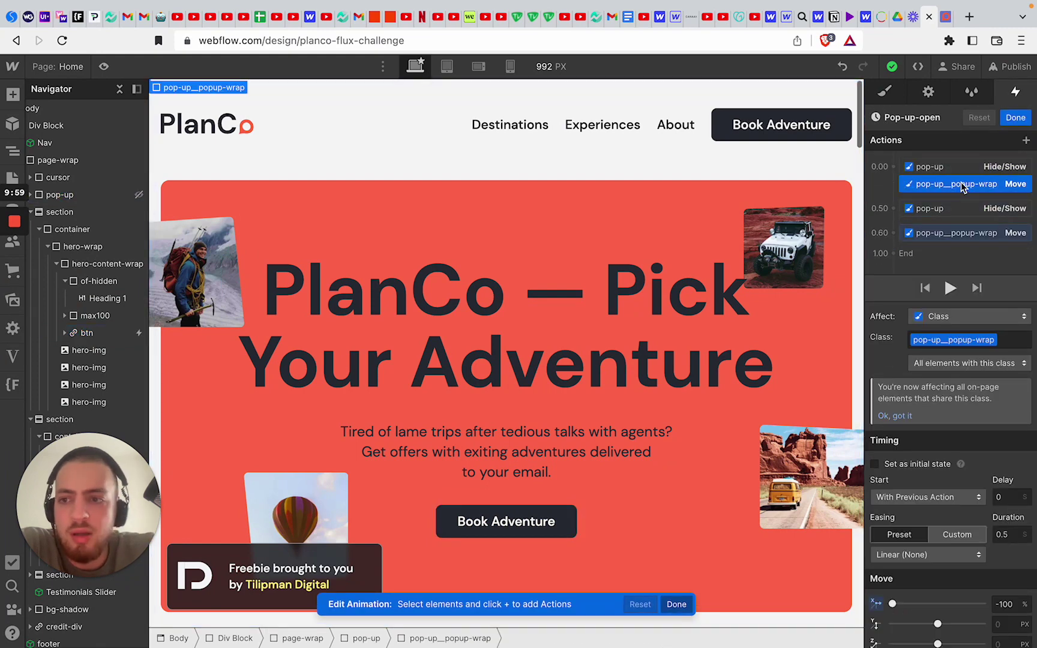
pyautogui.click(103, 195)
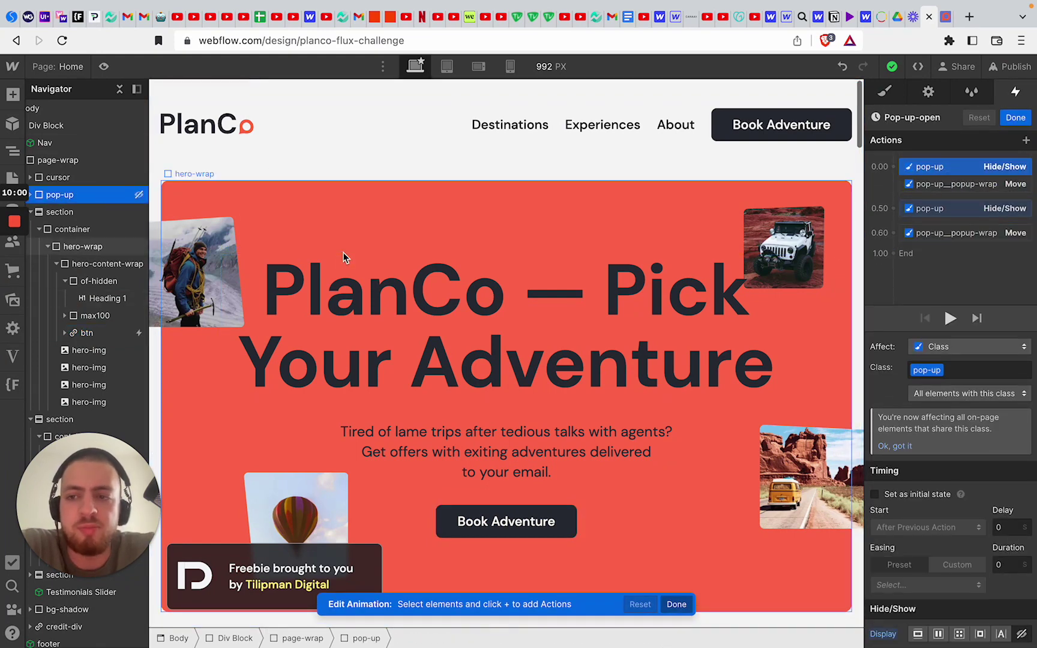
pyautogui.click(997, 208)
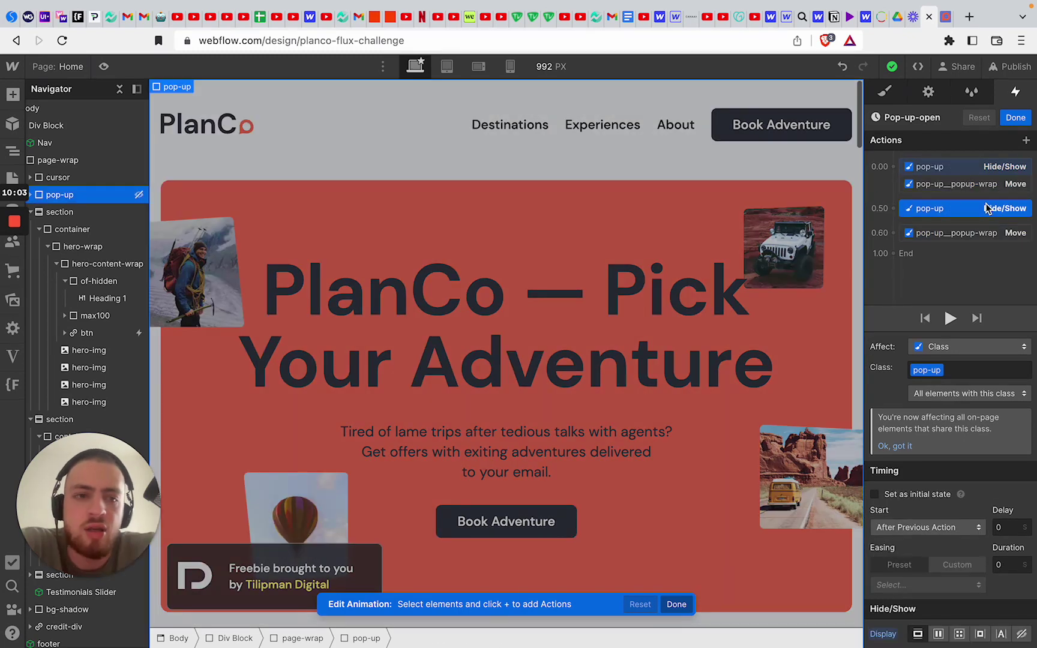
pyautogui.click(978, 233)
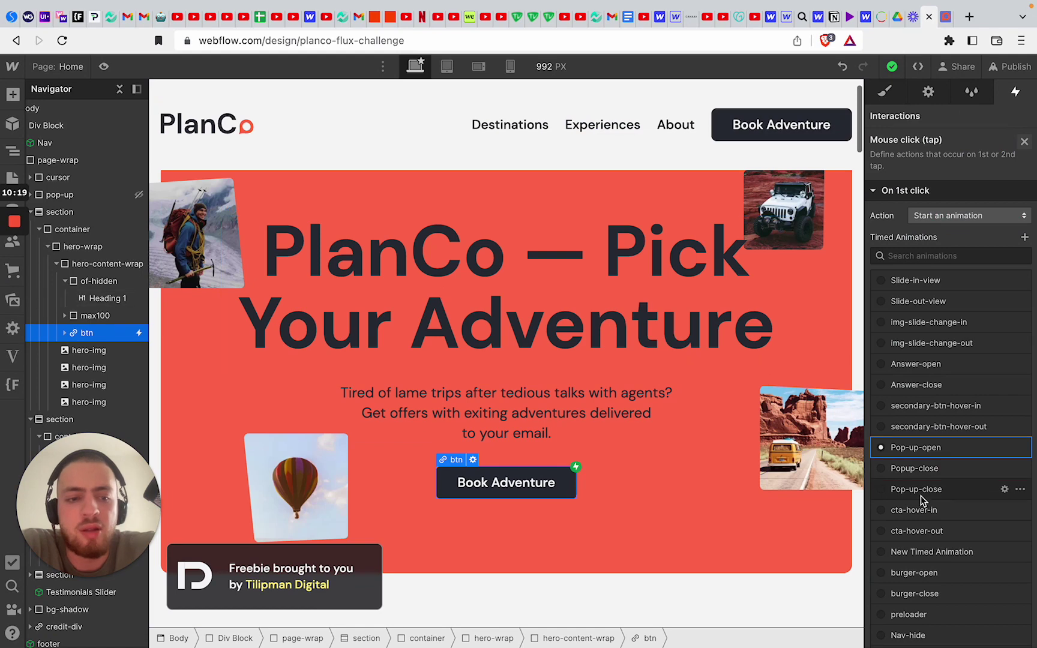
pyautogui.click(1024, 142)
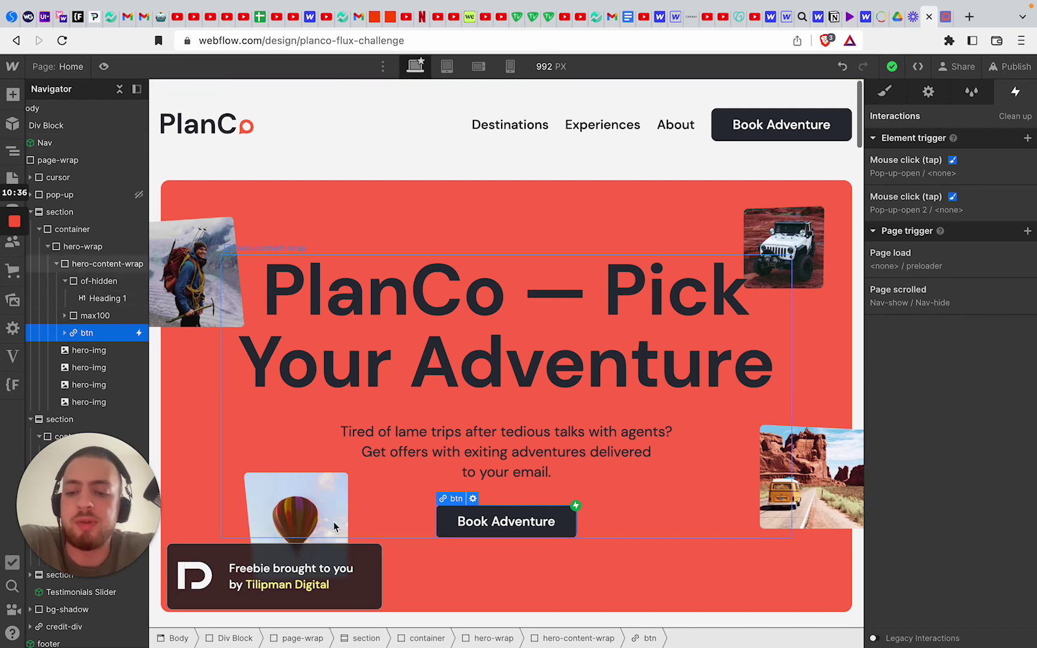
# - Select the credit-div__absolute-color element of the Tilipman Digital freebie badge
pyautogui.click(336, 559)
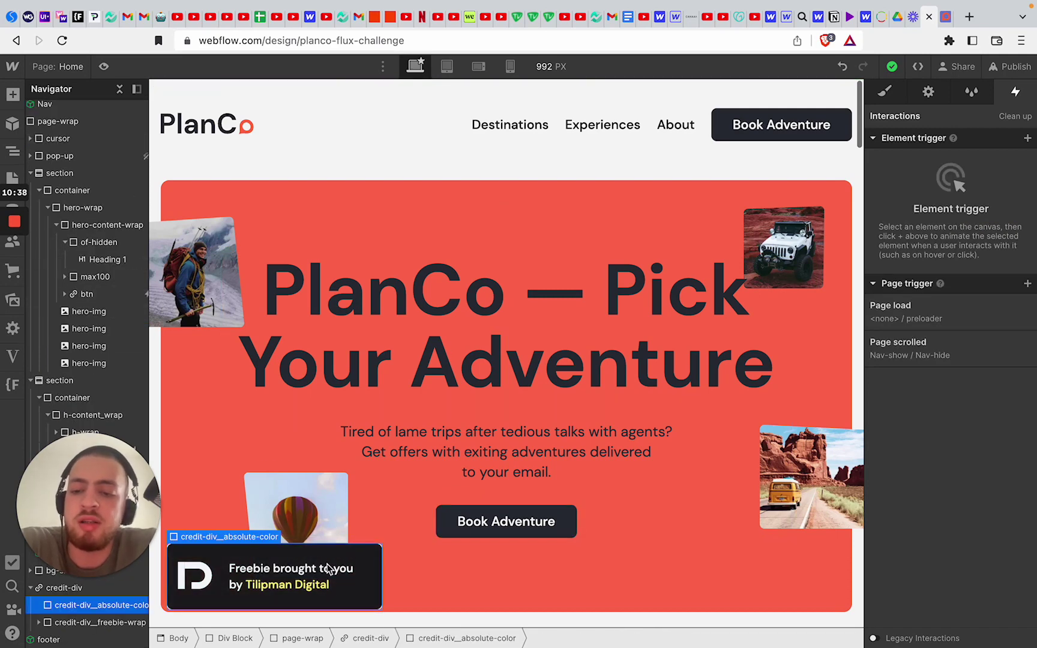